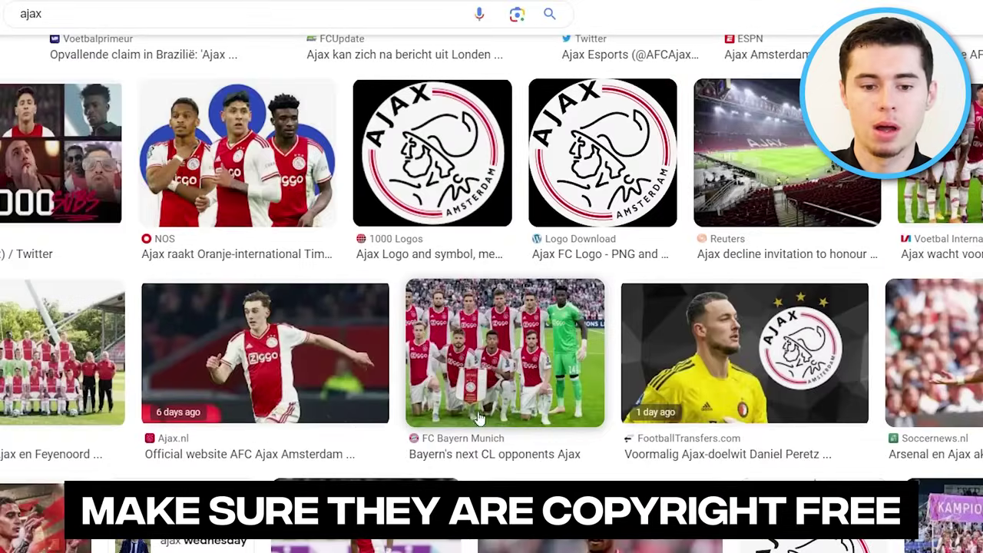
- Save the Ajax squad group photo taken in front of the trees from the image search results
scroll(461, 384, "down", 2)
left_click(112, 307)
right_click(722, 250)
left_click(823, 437)
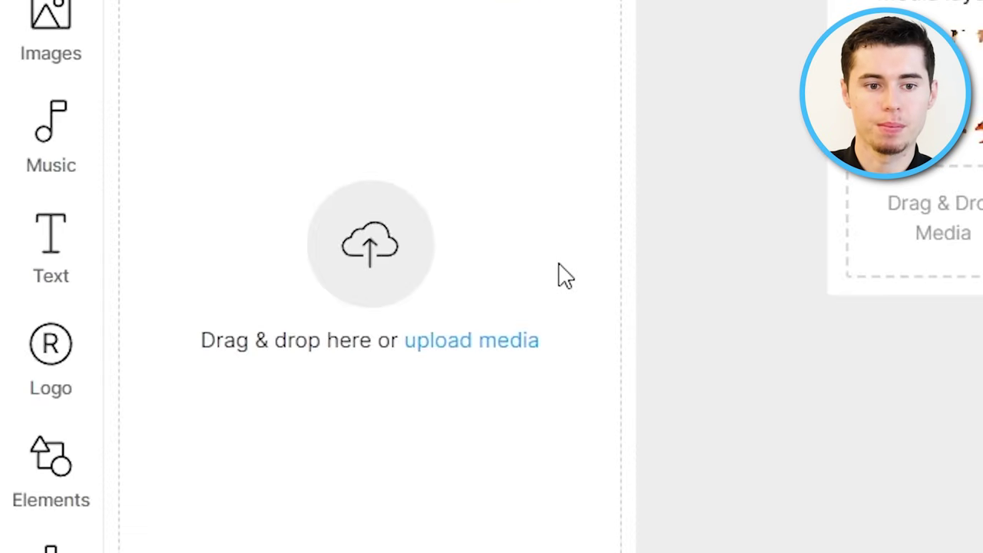
- Switch to InVideo, upload the saved Ajax squad photo and use it as the media of scene 3
left_click(367, 268)
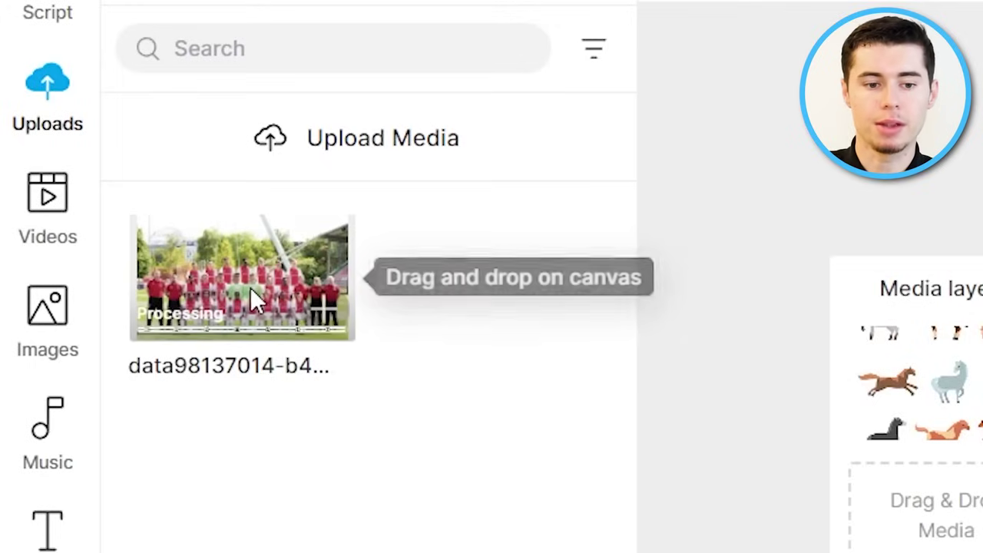
left_click_drag(248, 284, 864, 404)
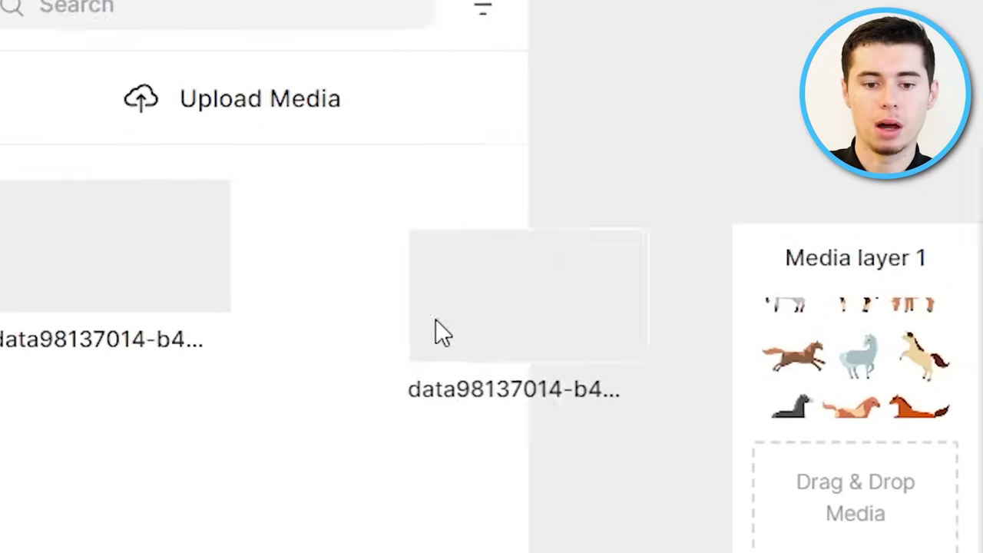
left_click_drag(571, 330, 570, 328)
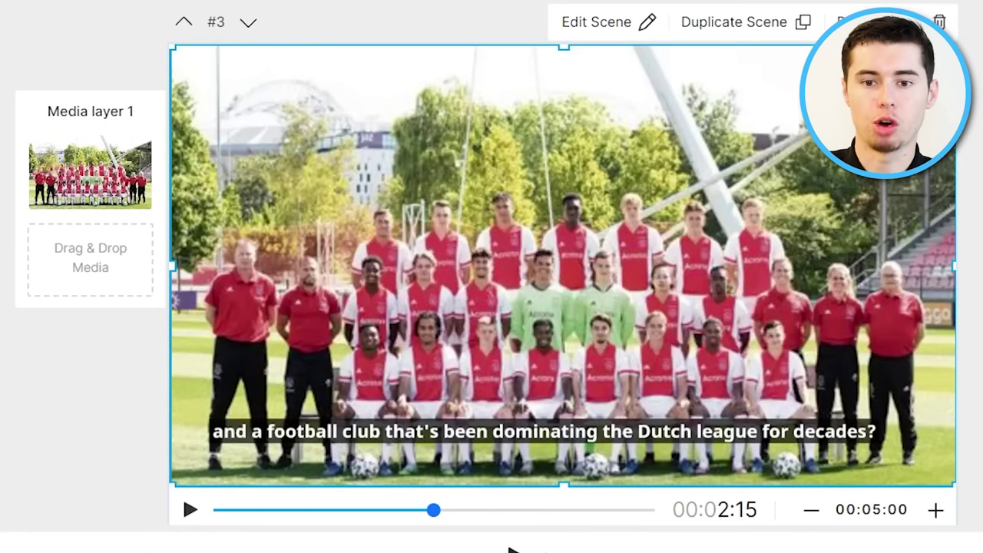
left_click(819, 339)
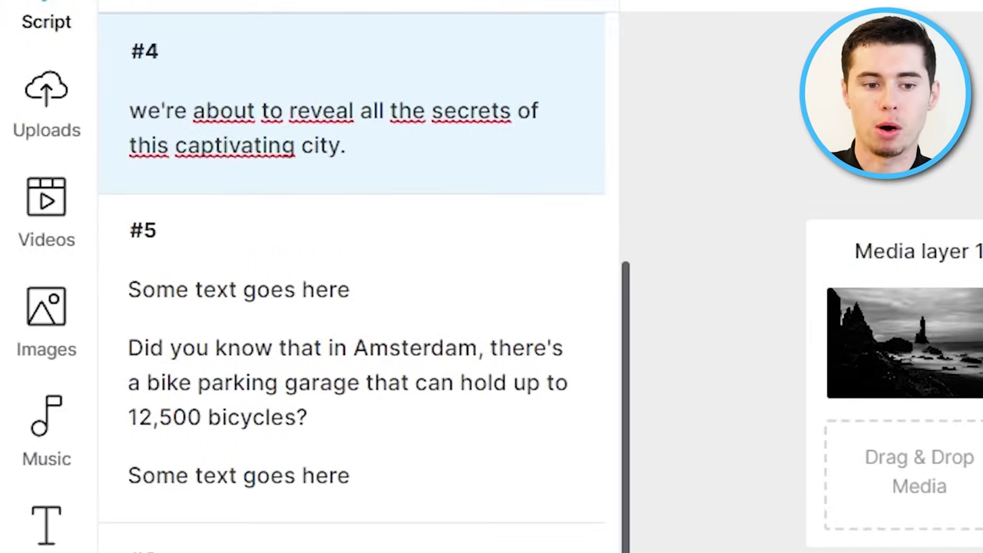
- Search the stock videos for "amsterdam" and add the 12-second church tower clip, untrimmed, to scene 4
left_click(48, 219)
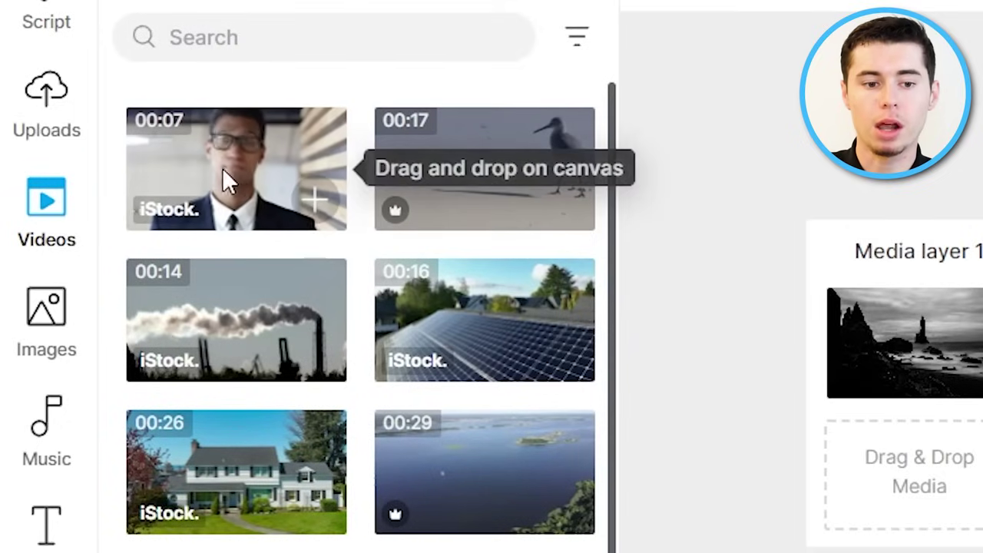
left_click(299, 37)
type("amsterdam")
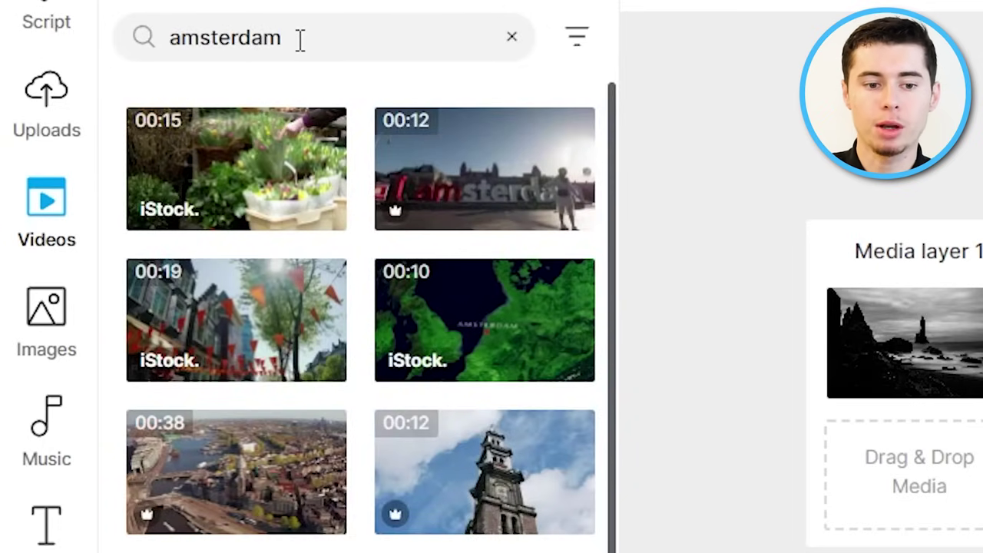
scroll(381, 351, "down", 5)
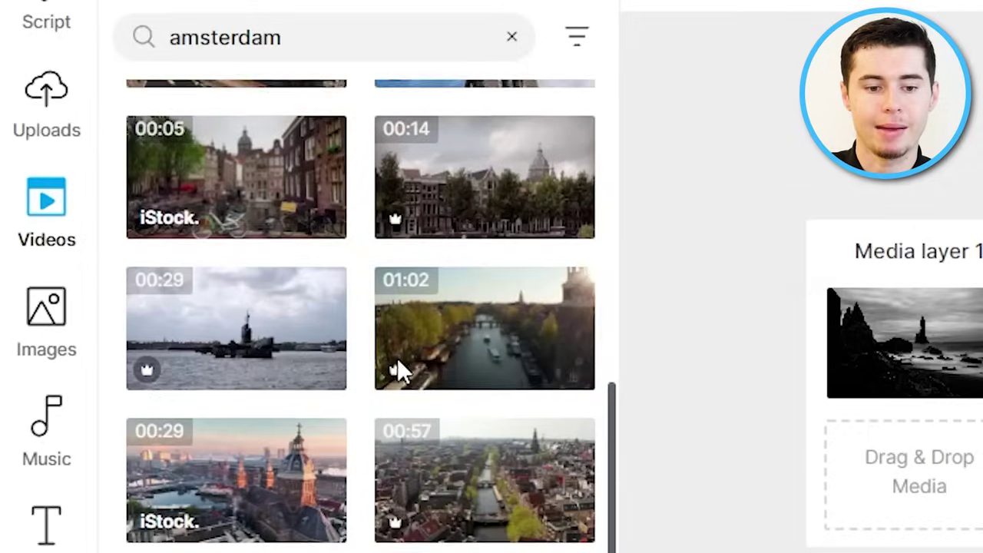
scroll(399, 369, "up", 5)
left_click_drag(494, 467, 842, 352)
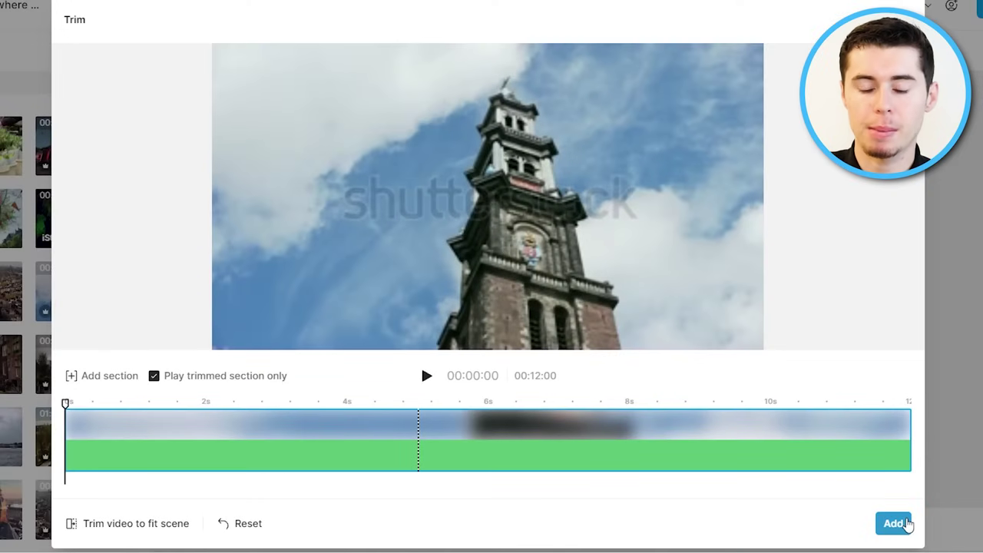
left_click(903, 522)
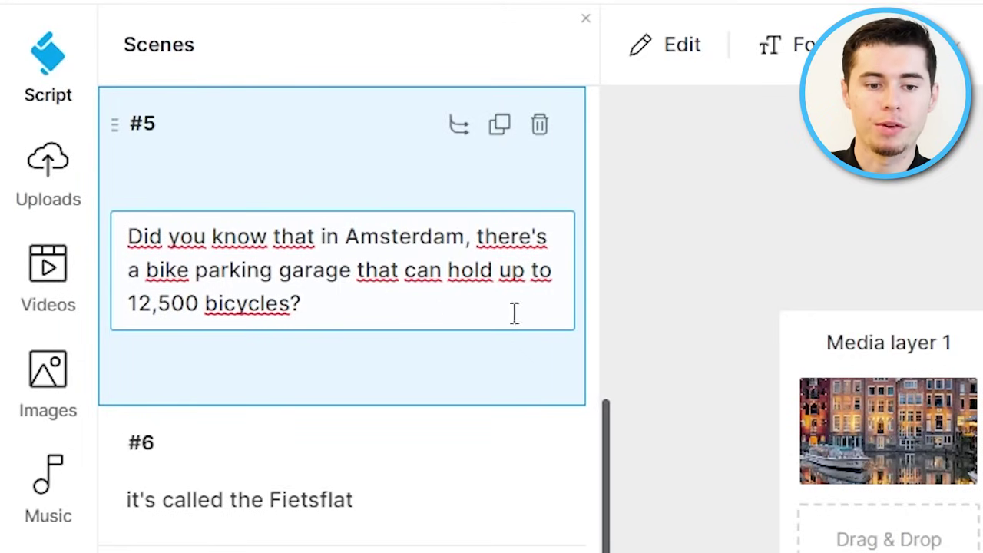
- Replace the comma after "Amsterdam" in scene 5 with ".." and split the text before "there's"
left_click(476, 236)
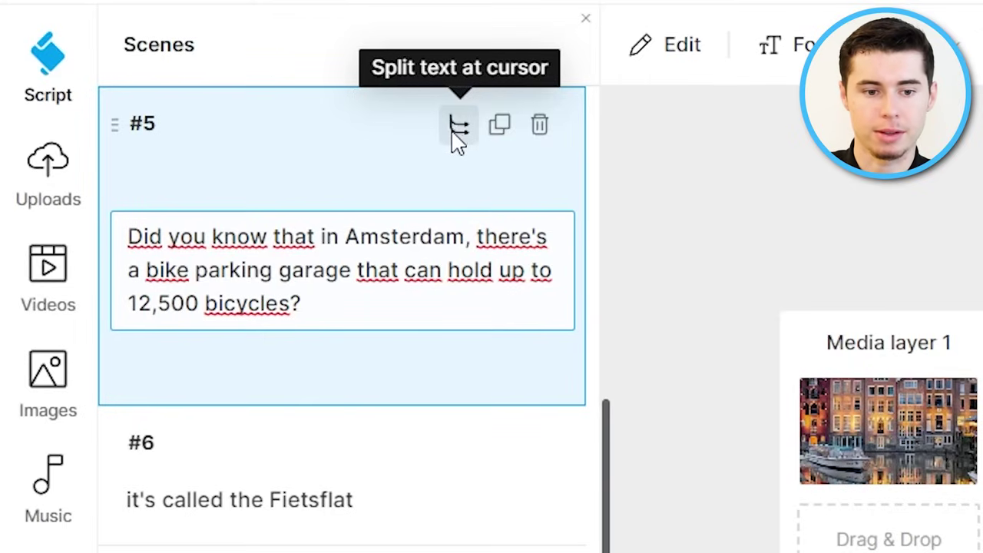
key("BackSpace")
key("BackSpace")
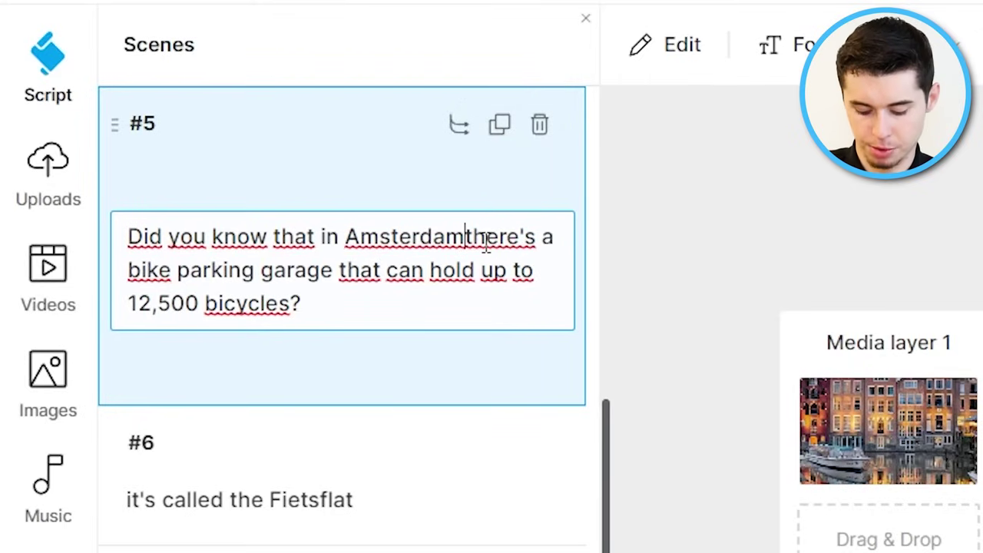
type("..")
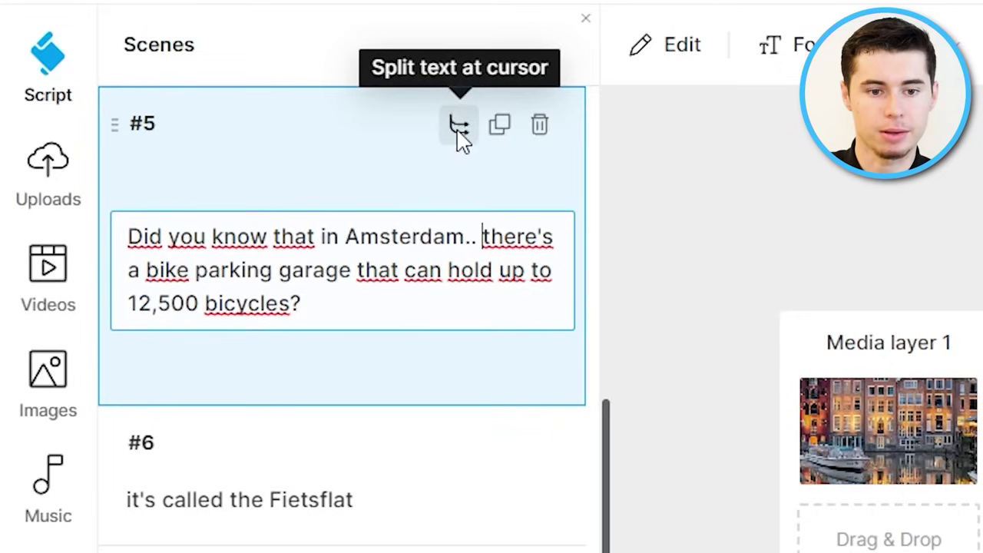
left_click(458, 137)
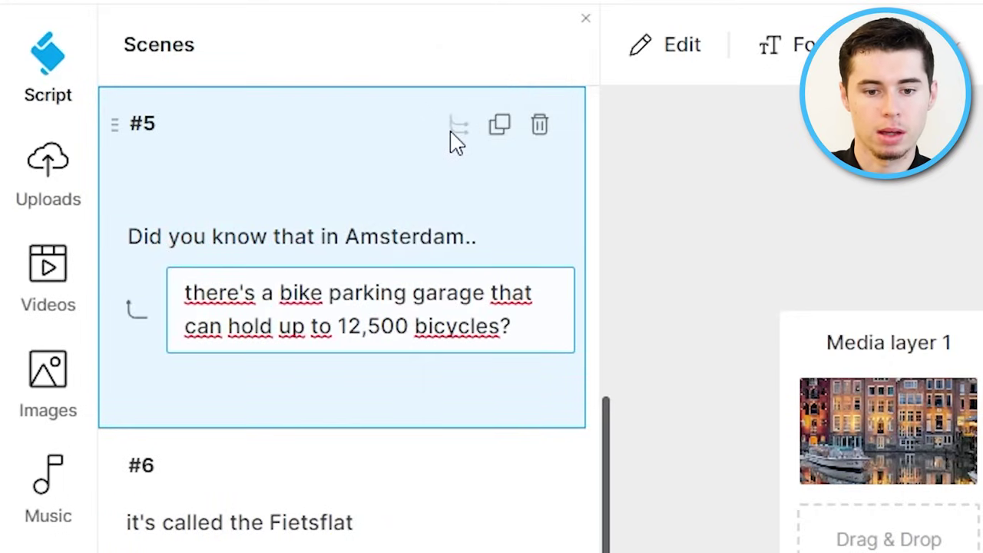
left_click(513, 248)
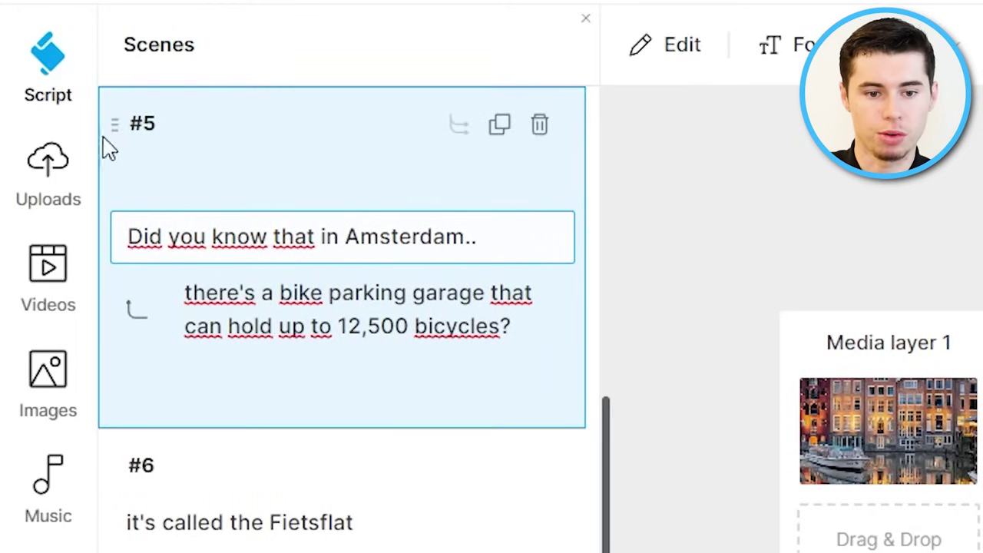
key("Escape")
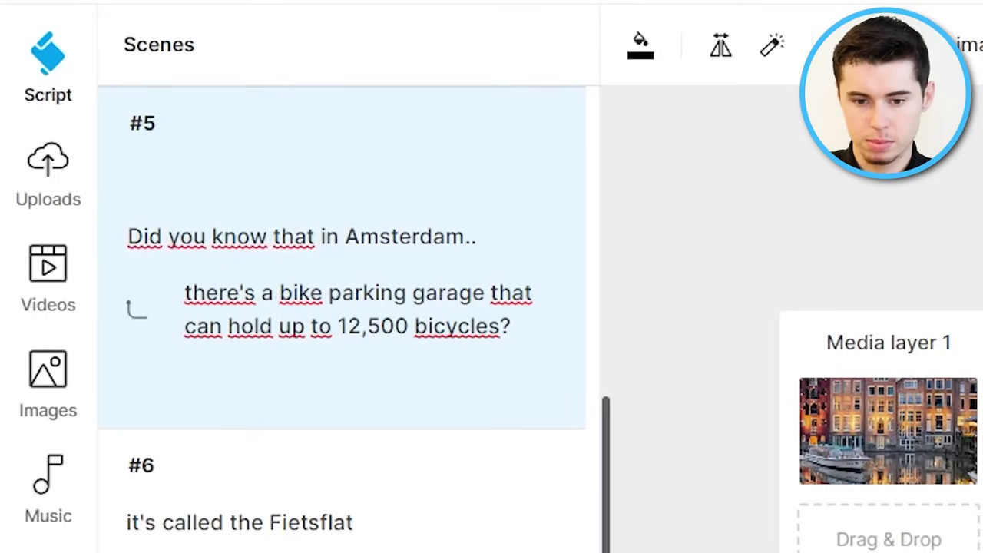
left_click(483, 236)
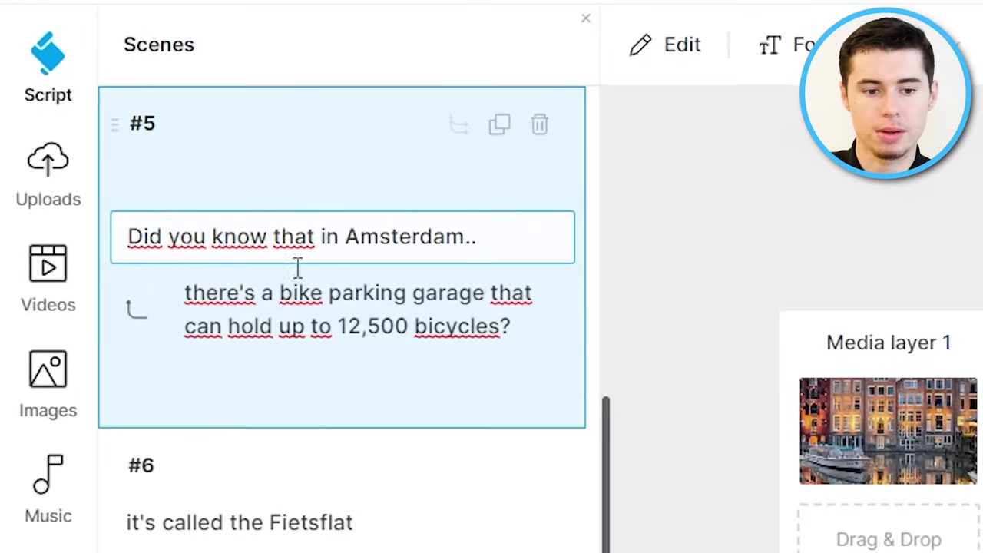
- Center-align the second text line of scene 5, "there's a bike parking garage that can hold up to 12,500 bicycles?"
left_click(471, 343)
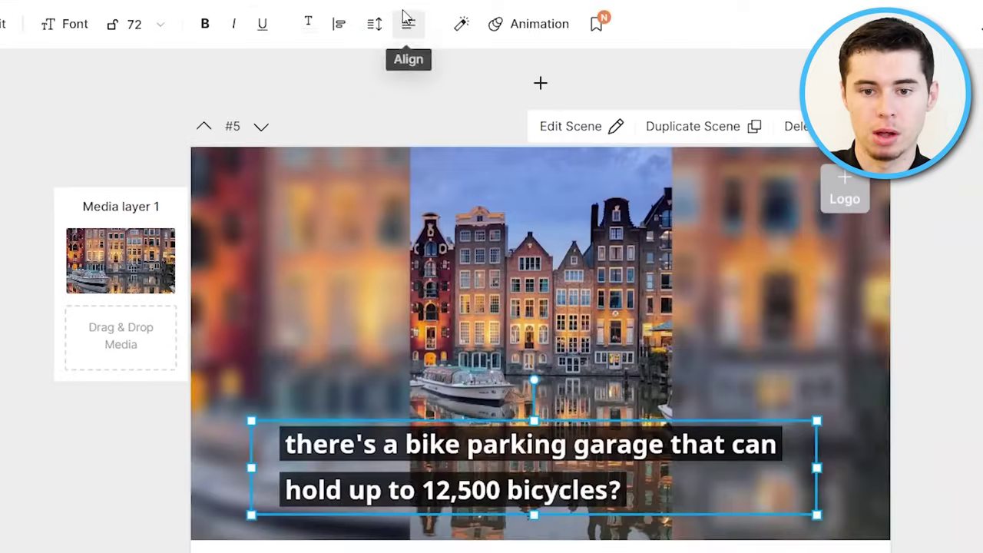
left_click(407, 28)
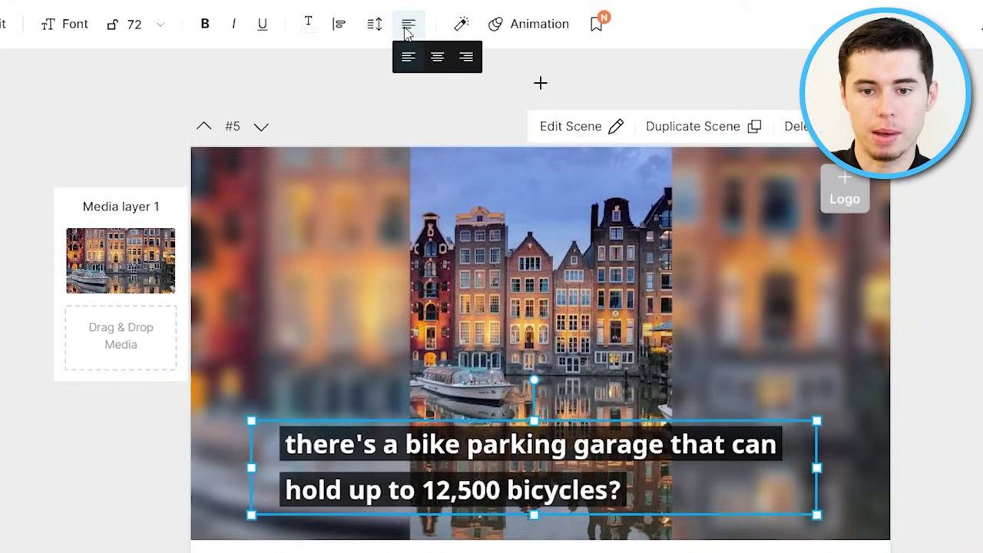
left_click(437, 60)
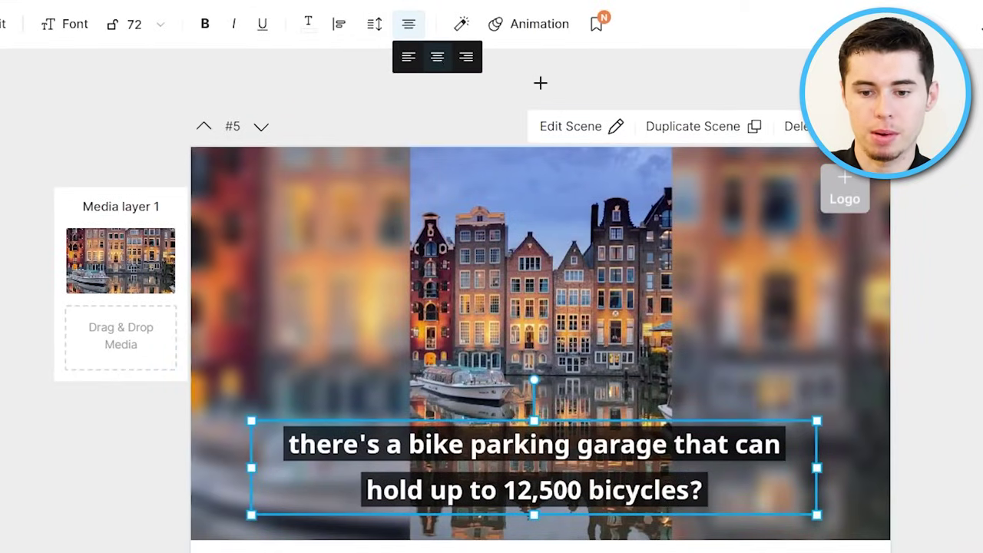
left_click(921, 338)
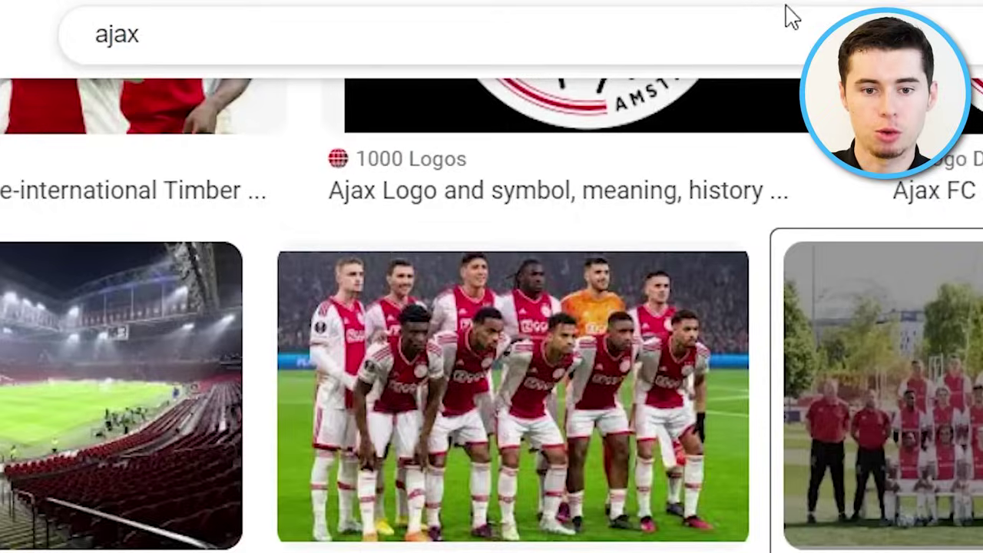
- Switch to Google Images and search for "fietsflat"
left_click(791, 17)
key("ctrl+a")
type("fietsfla")
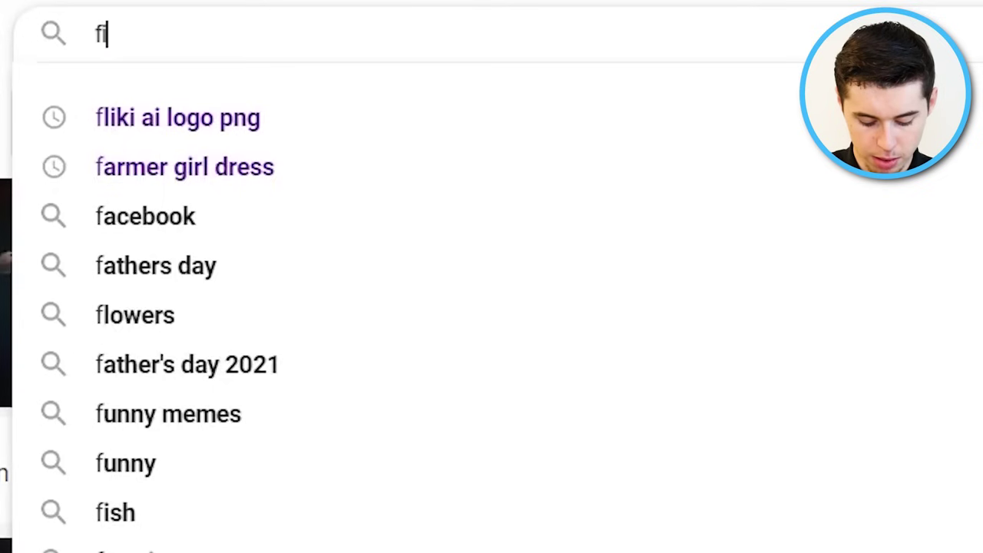
type("t")
key("Return")
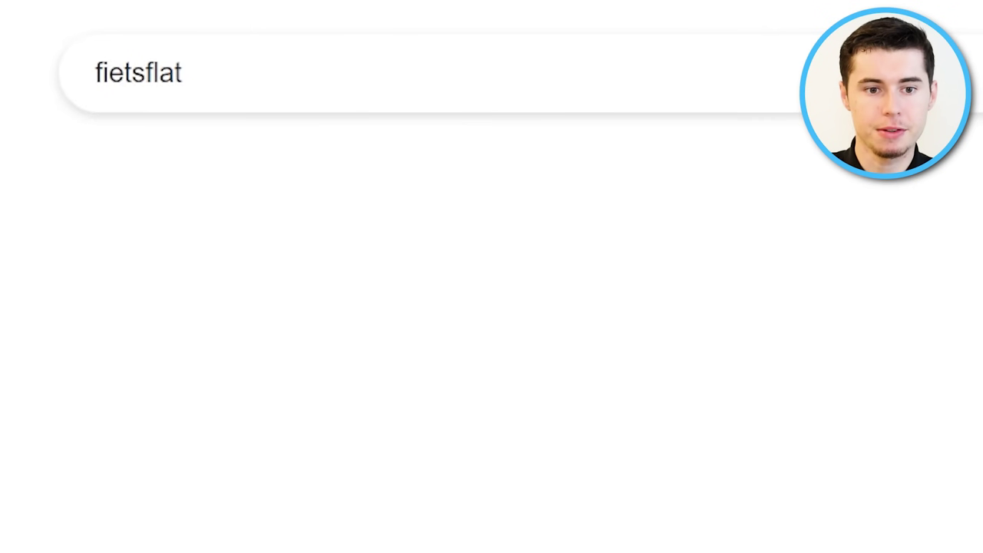
- Save the AD.nl photo of workers in high-visibility jackets beside the bicycle racks
scroll(598, 449, "down", 5)
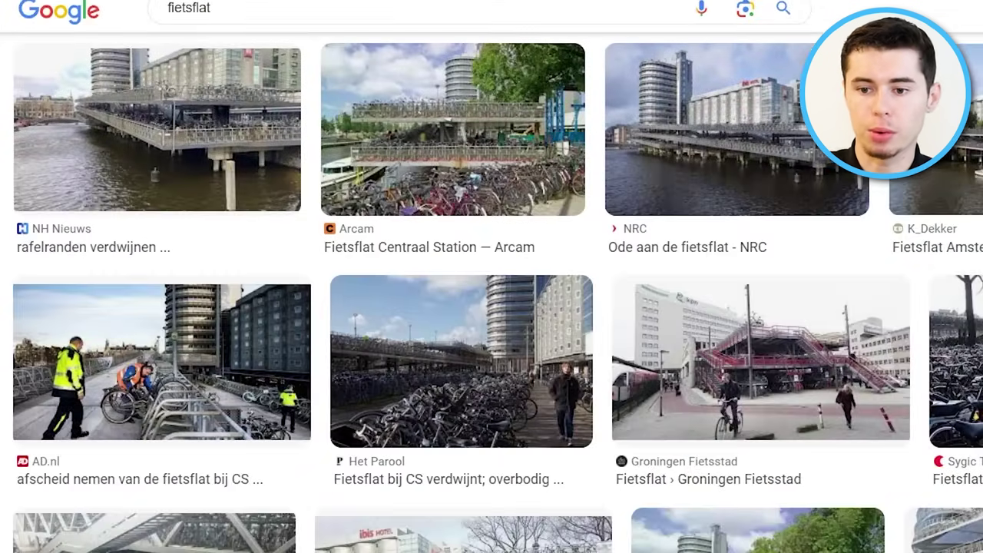
left_click(255, 361)
right_click(517, 199)
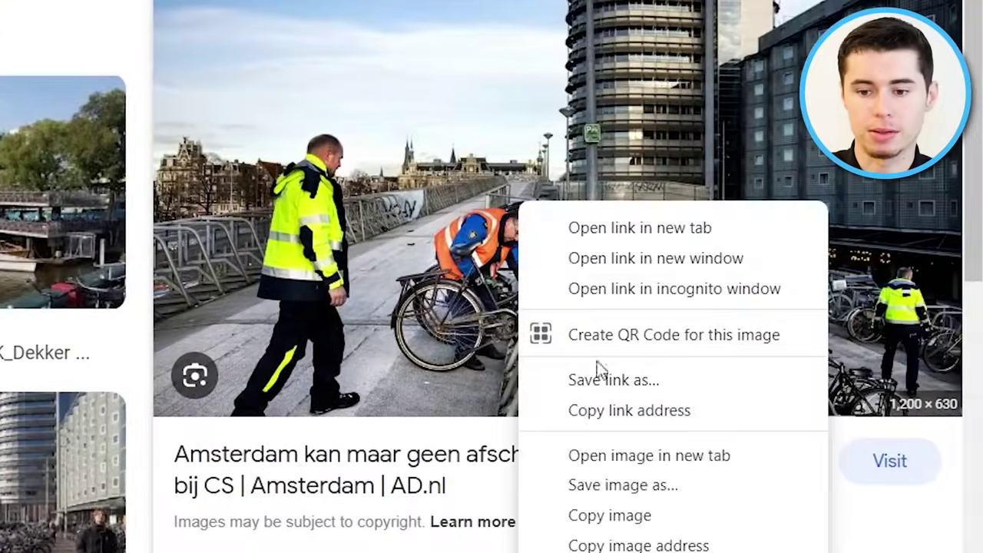
left_click(686, 479)
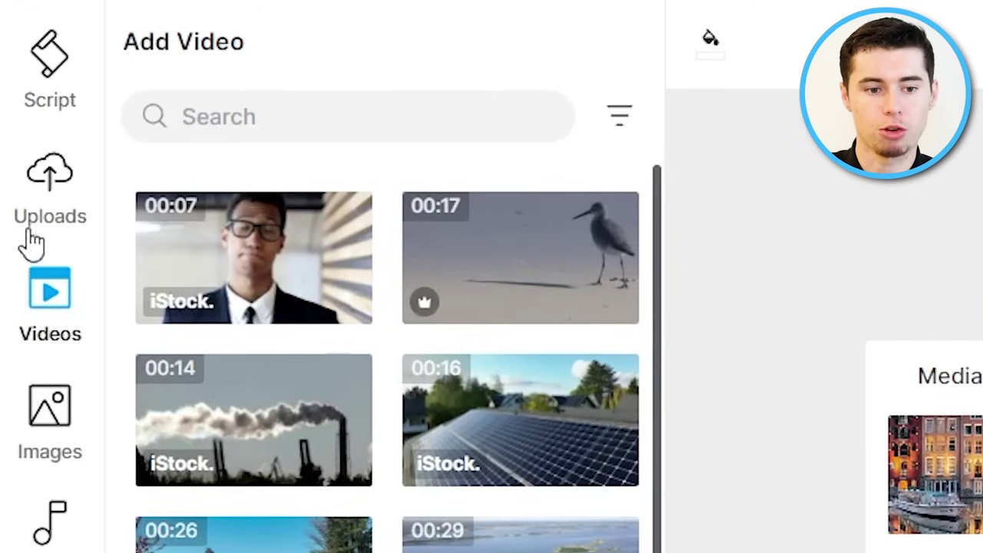
- Switch to InVideo, upload the saved bicycle parking photo as the media of scene 5 and preview the scene
left_click(44, 208)
left_click(342, 237)
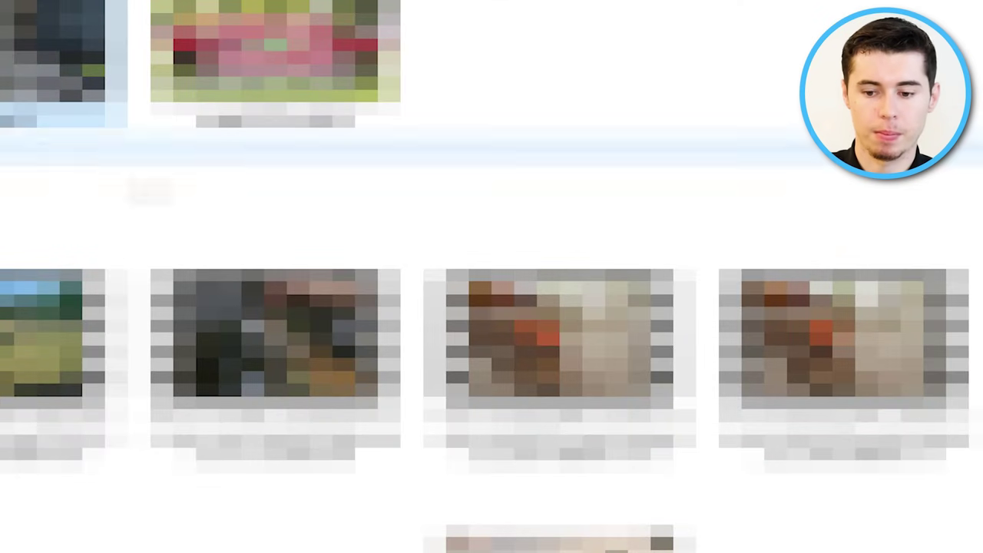
left_click_drag(163, 178, 598, 245)
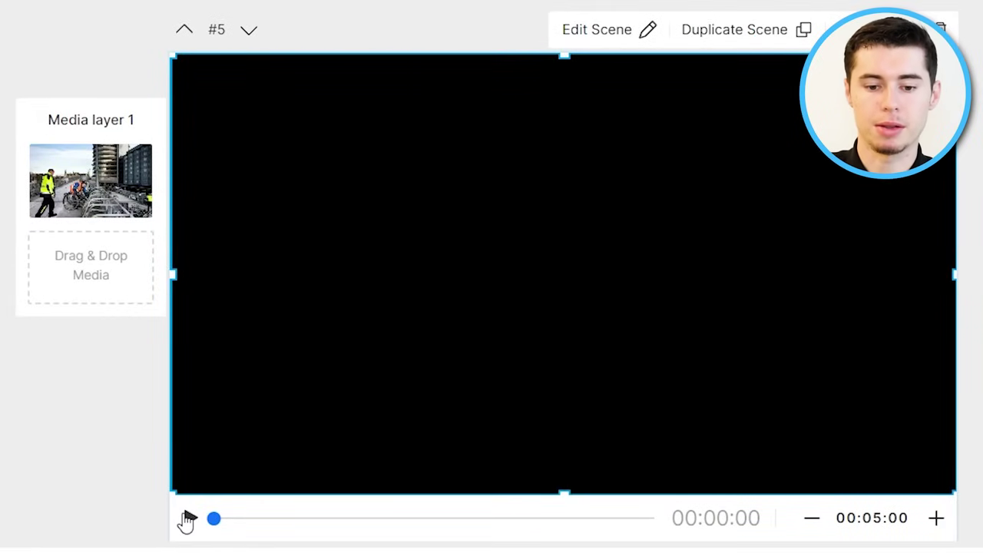
left_click(189, 519)
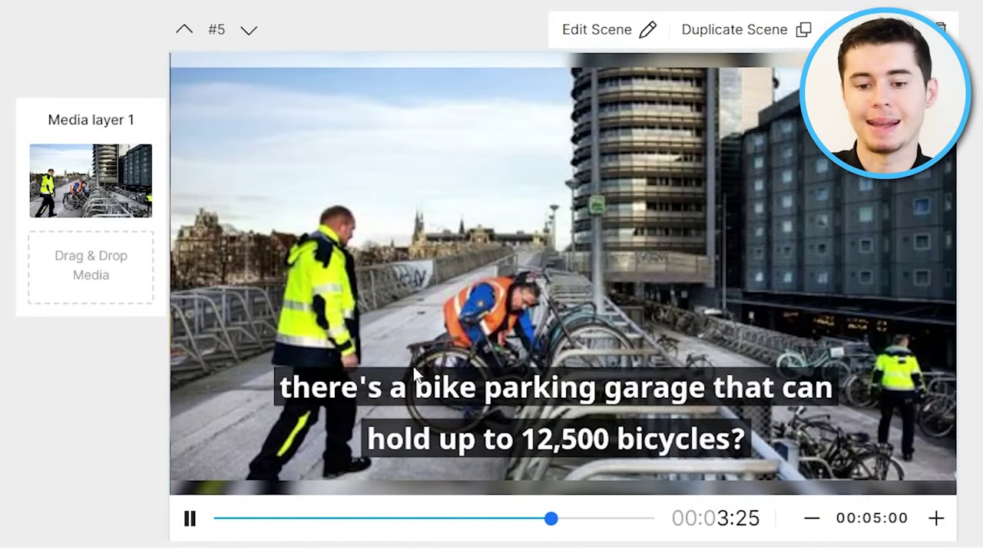
left_click(217, 519)
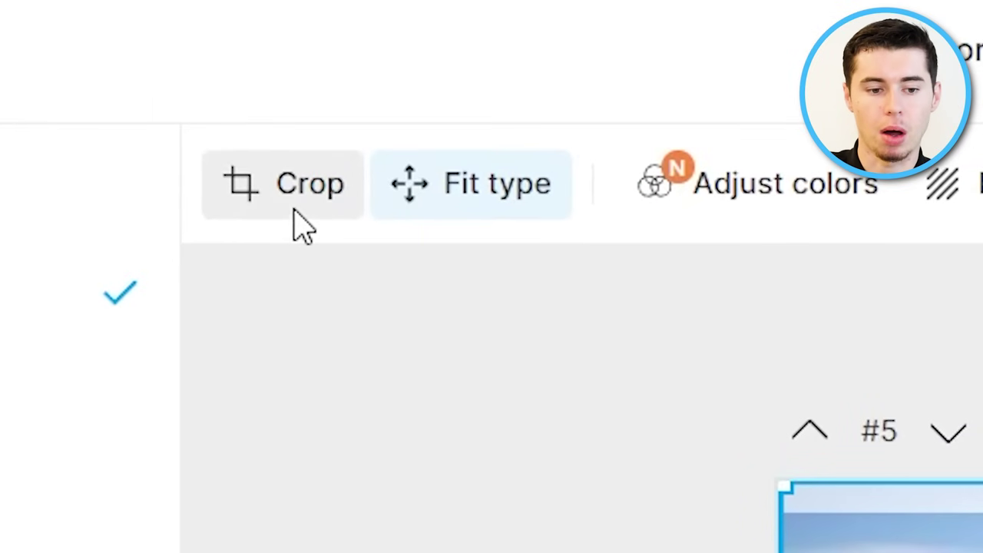
- Crop the edges of scene 5's bicycle parking photo using Best fit, and set its fit type to Stretch to screen
left_click(301, 218)
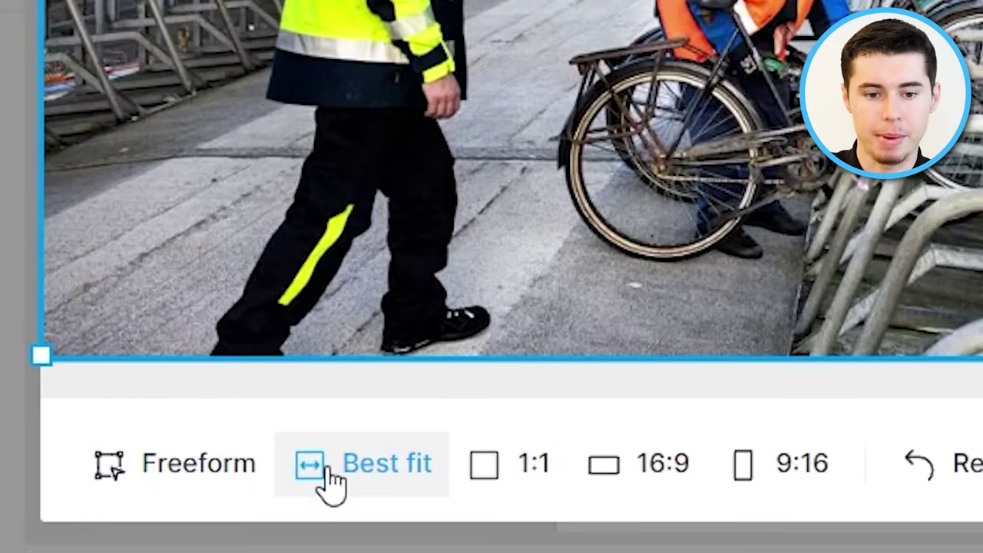
left_click(226, 528)
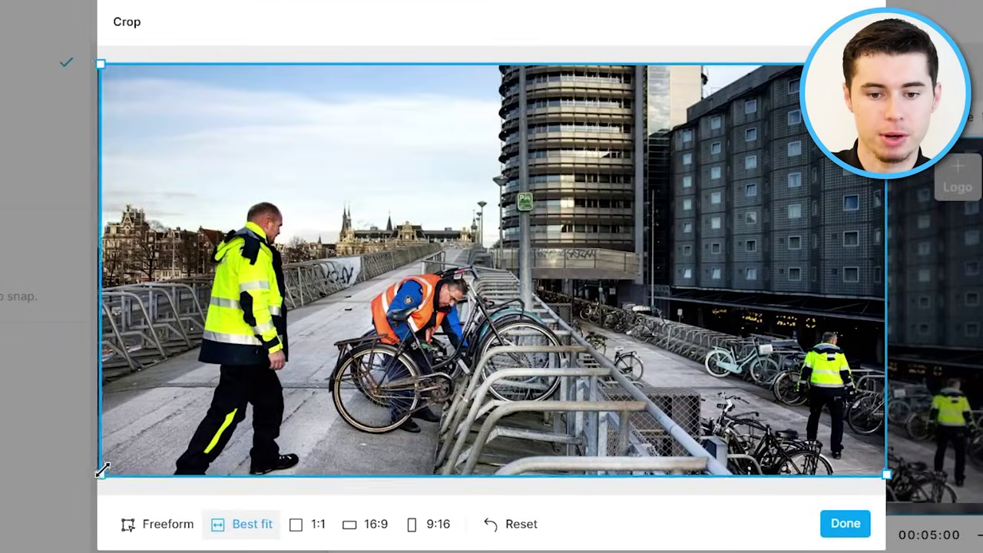
left_click_drag(102, 470, 176, 432)
left_click_drag(491, 282, 439, 305)
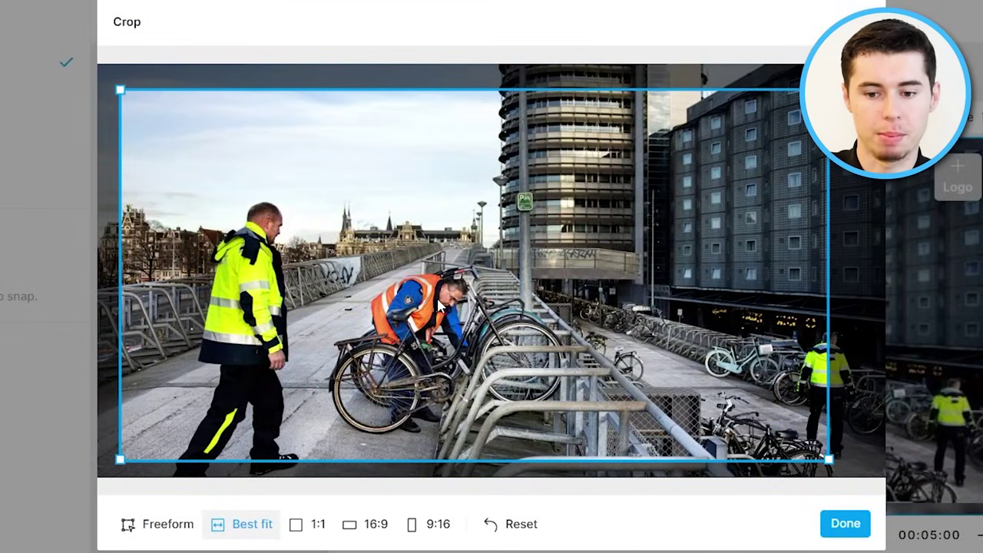
left_click(868, 529)
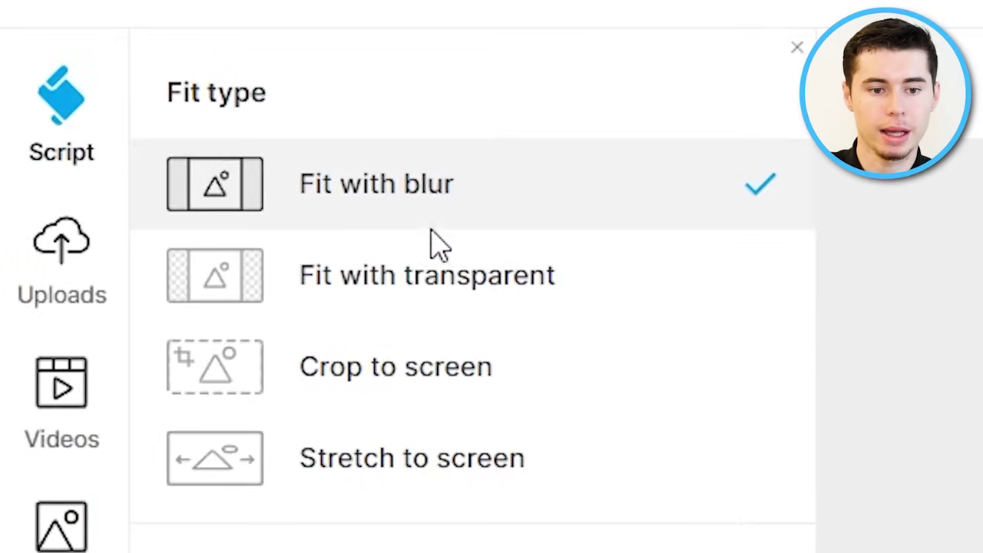
left_click(451, 467)
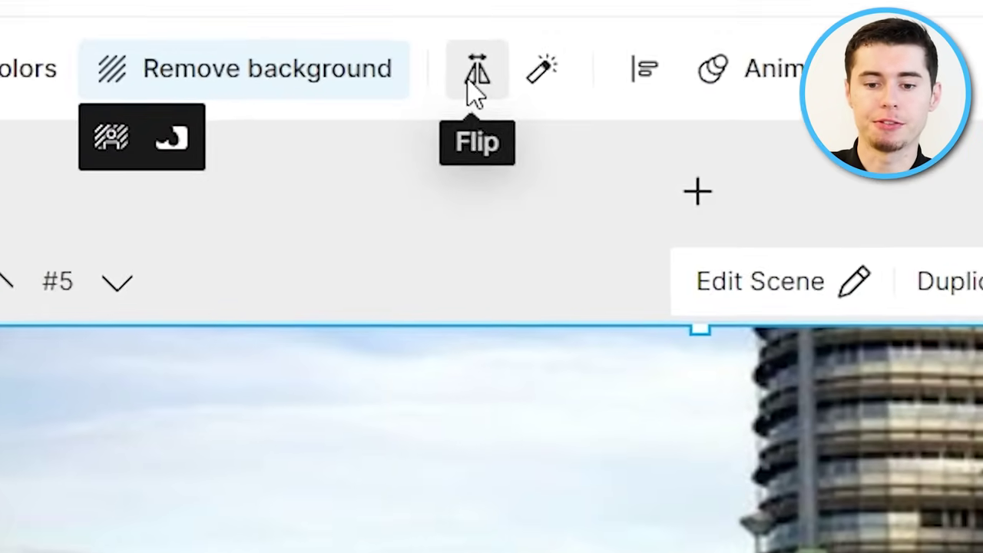
- Try the horizontal and vertical flips on scene 5's bicycle parking photo and leave it flipped horizontally only
left_click(444, 0)
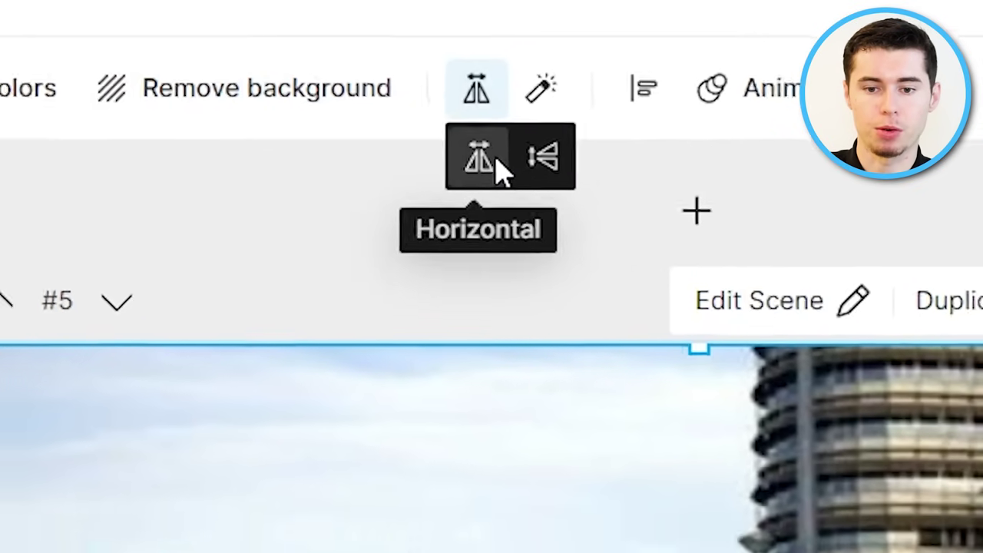
left_click(505, 178)
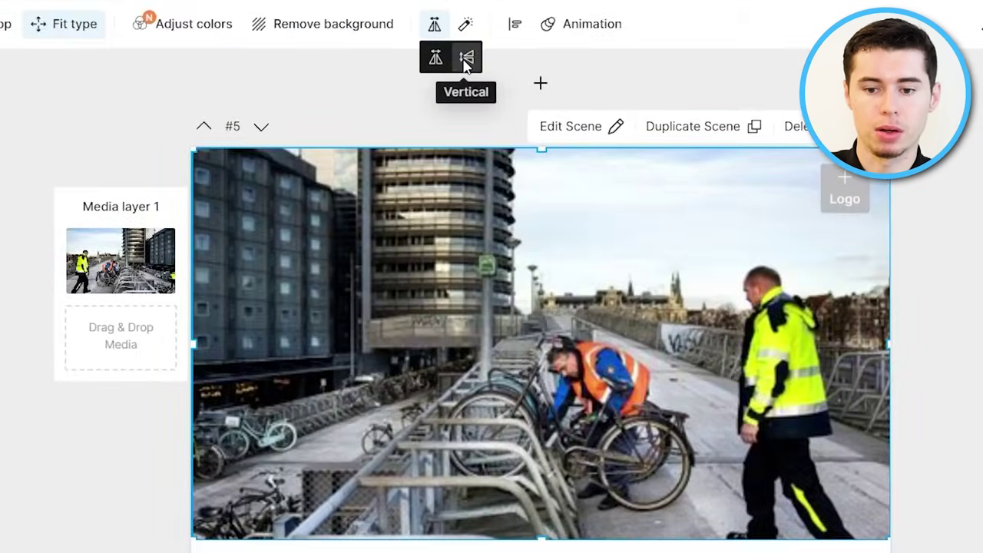
left_click(466, 59)
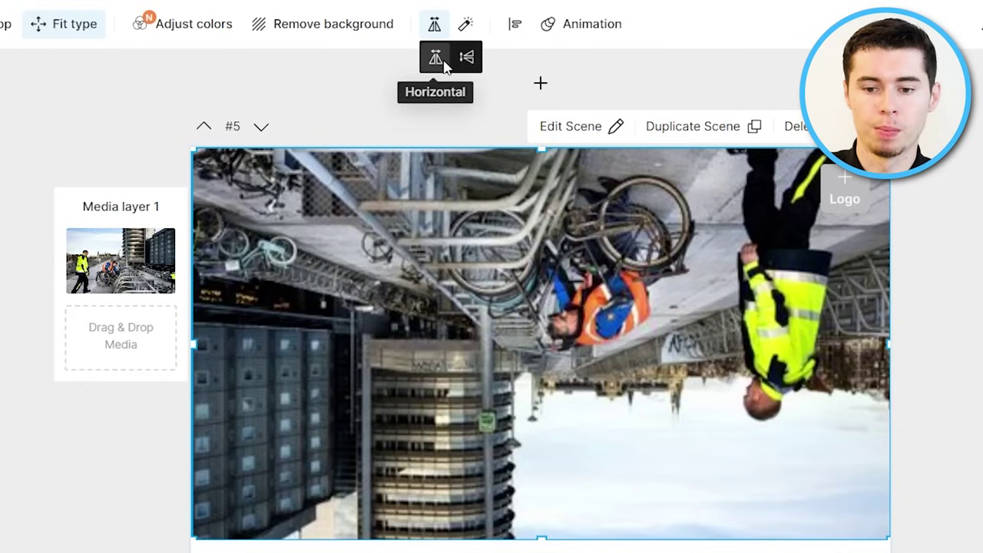
left_click(438, 62)
left_click(464, 66)
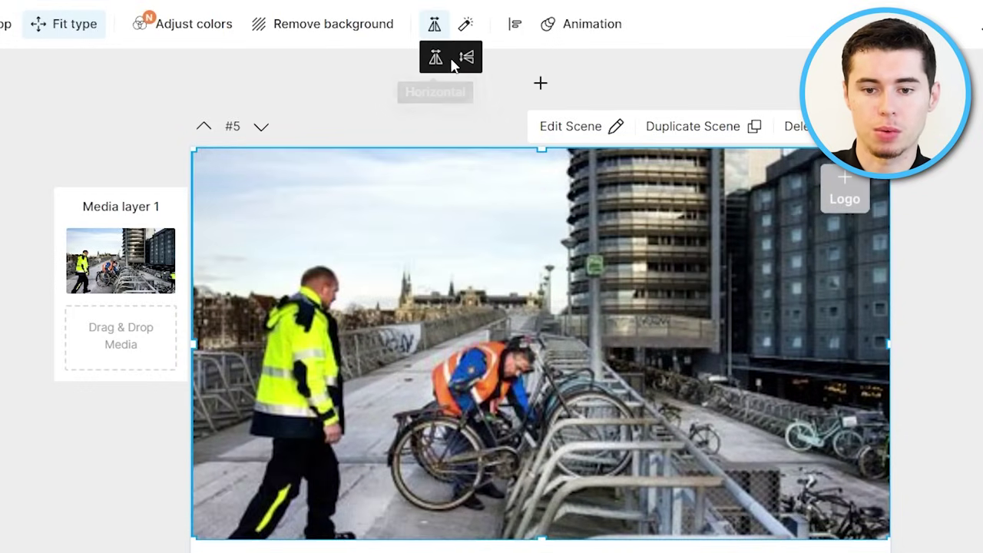
left_click(442, 62)
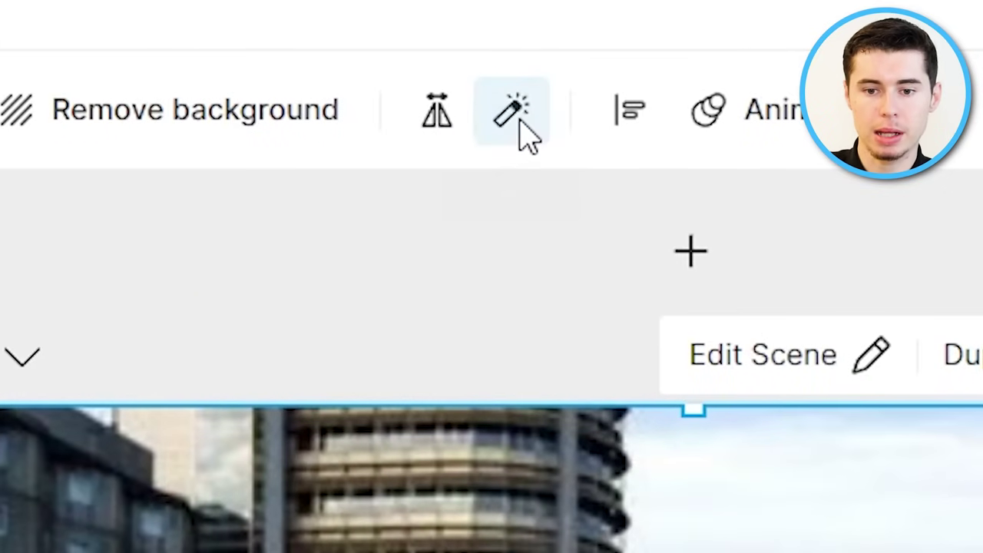
- Open the effects of the bicycle parking photo and enable Blending with the mode set to Normal
left_click(520, 123)
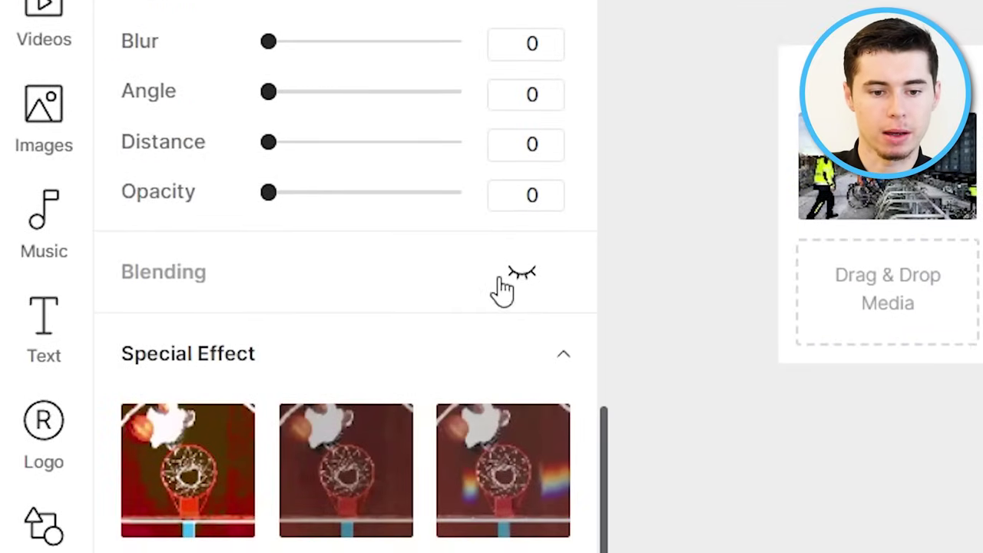
left_click(522, 274)
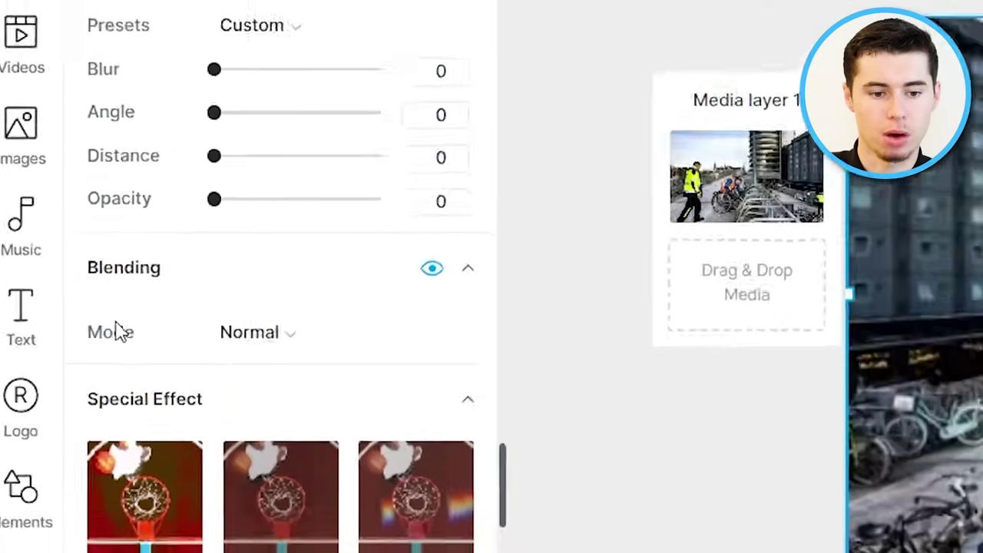
left_click(282, 332)
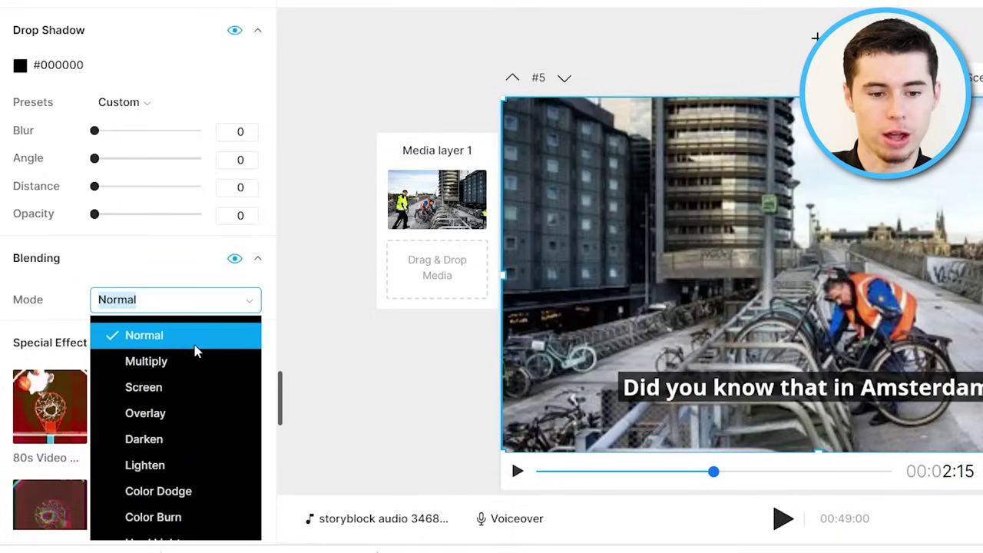
left_click(193, 347)
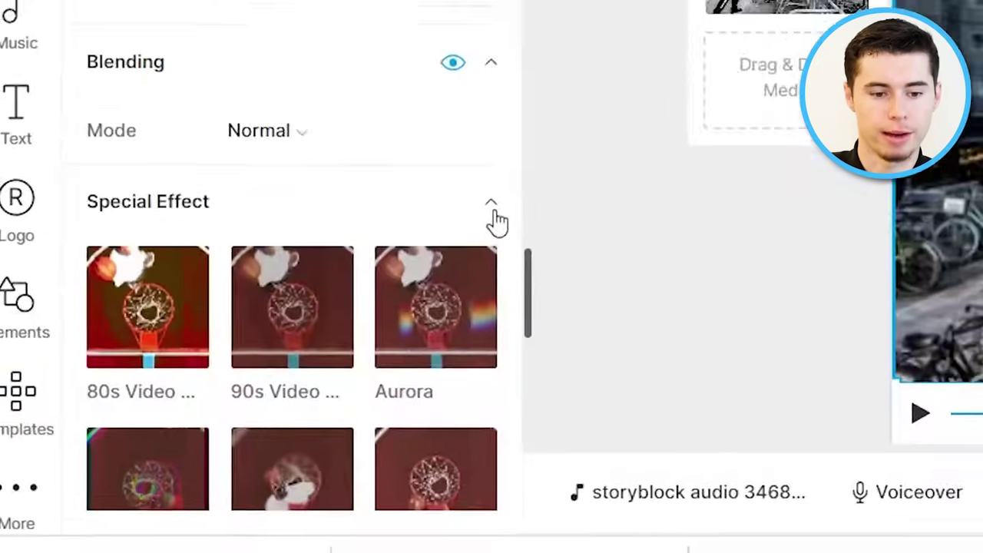
- Try the 80s Video special effect on scene 5's photo, replace it with Aurora and play the scene to check it
scroll(430, 315, "down", 6)
scroll(364, 364, "up", 2)
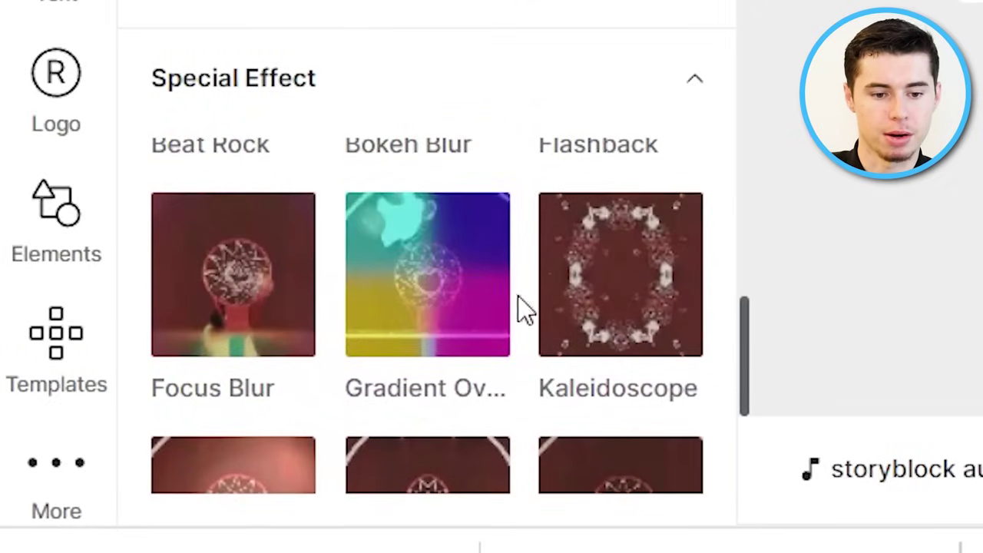
scroll(438, 285, "up", 5)
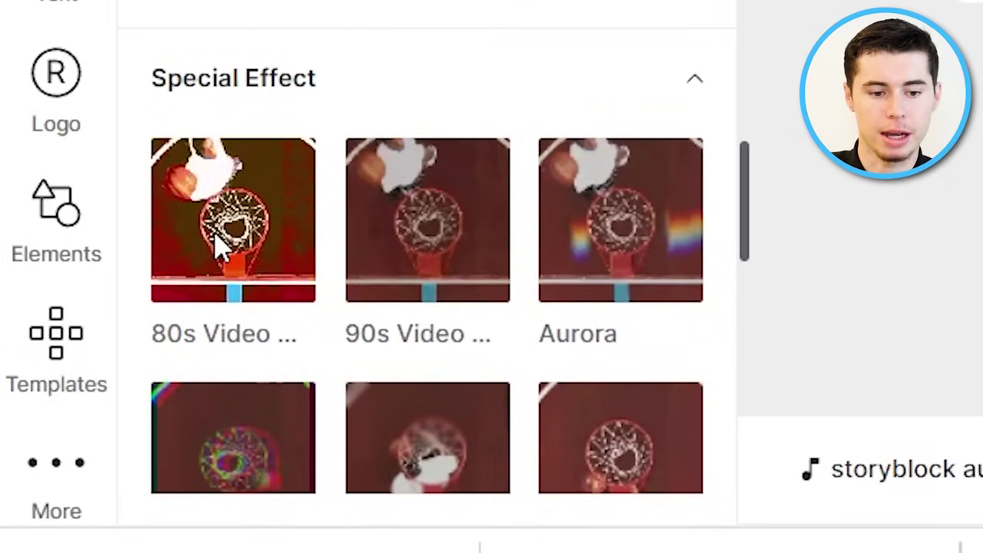
left_click(226, 261)
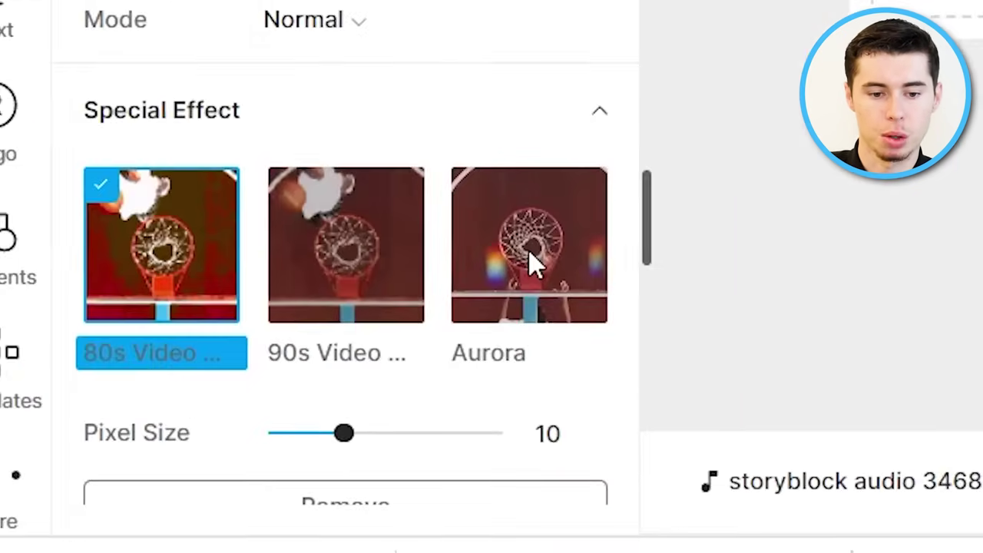
left_click(529, 259)
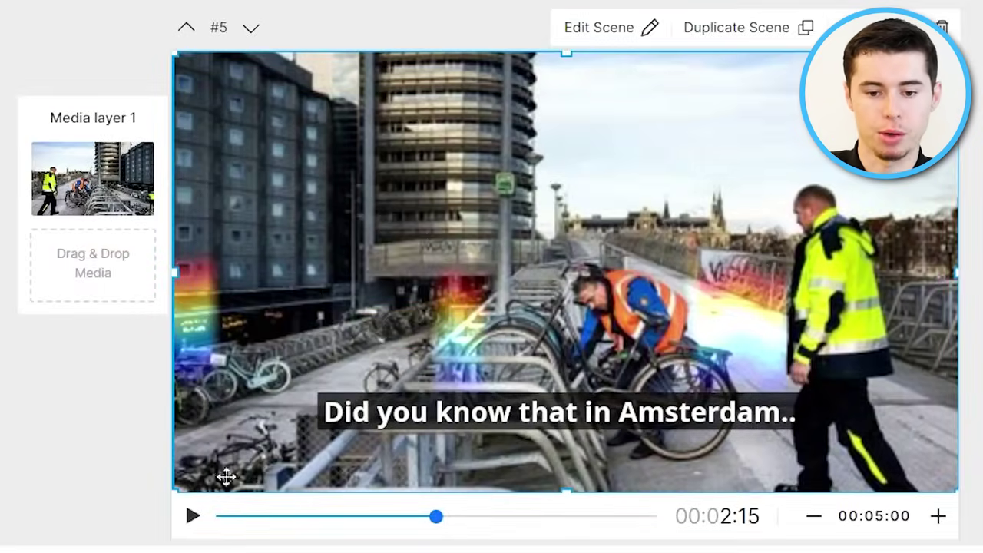
left_click(188, 516)
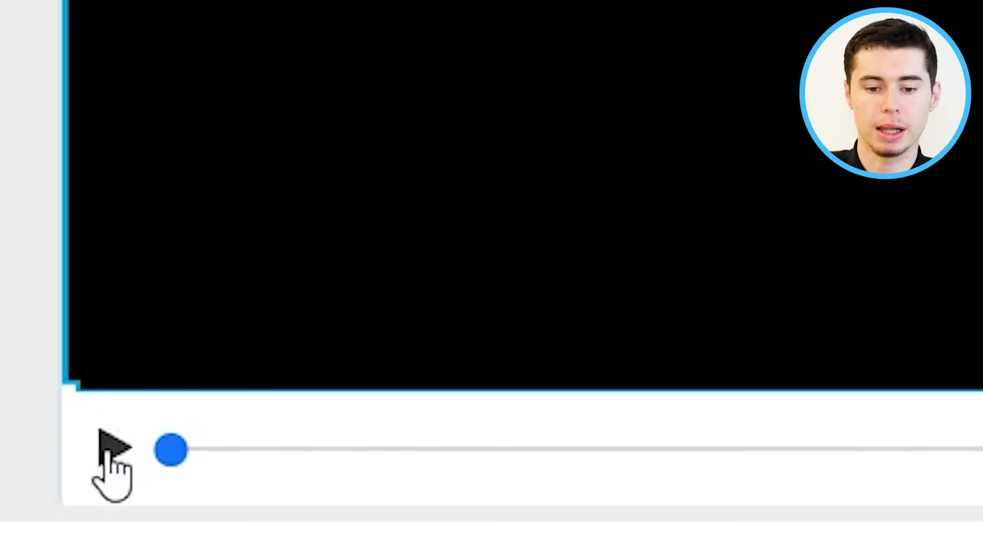
left_click(188, 516)
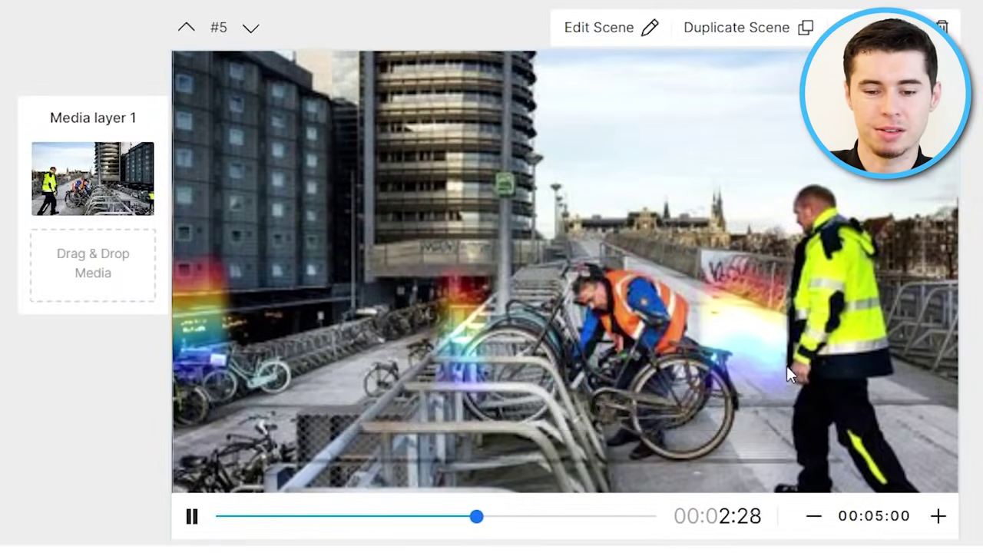
left_click(192, 516)
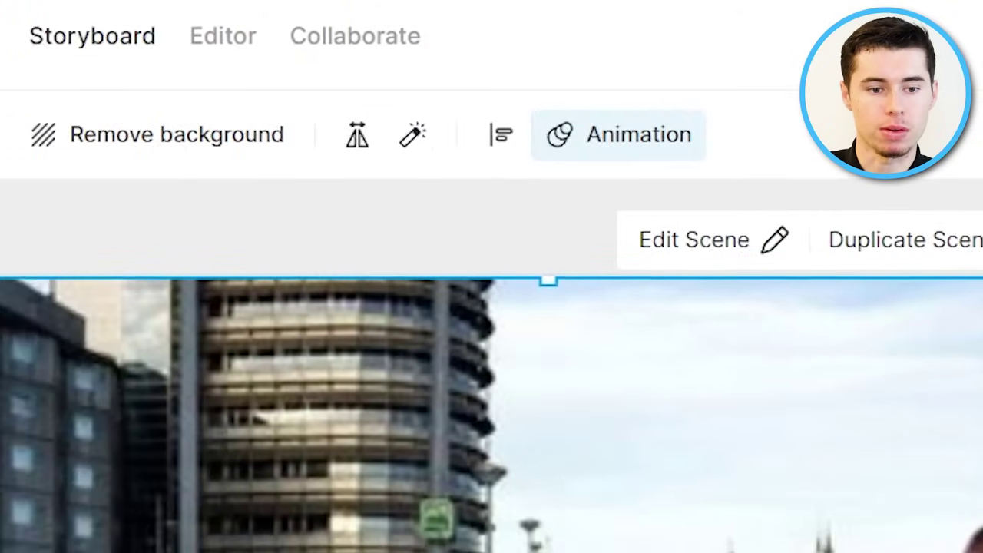
- Set the photo's In animation to Wipe from up with a duration of 1.0 s
left_click(551, 152)
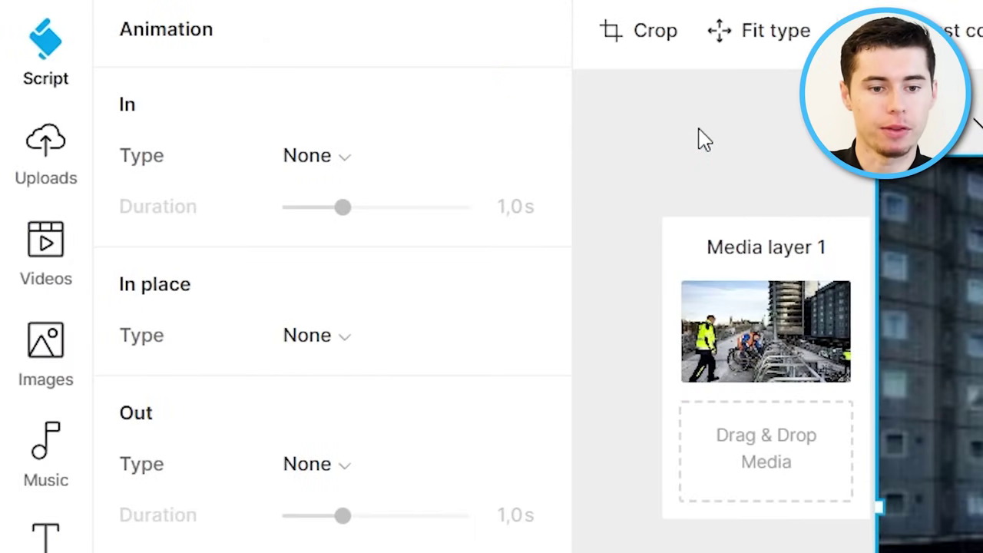
left_click(319, 158)
mouse_move(404, 261)
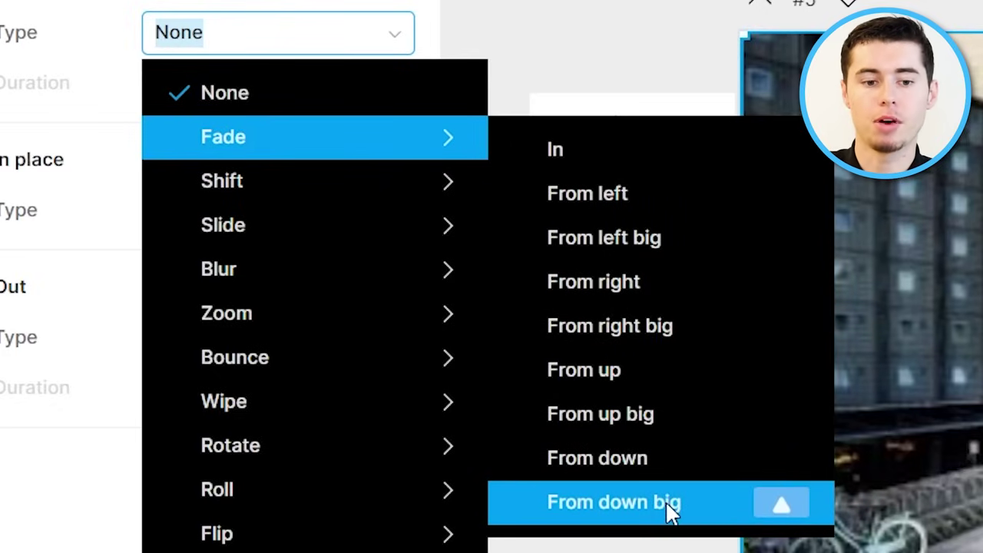
mouse_move(393, 234)
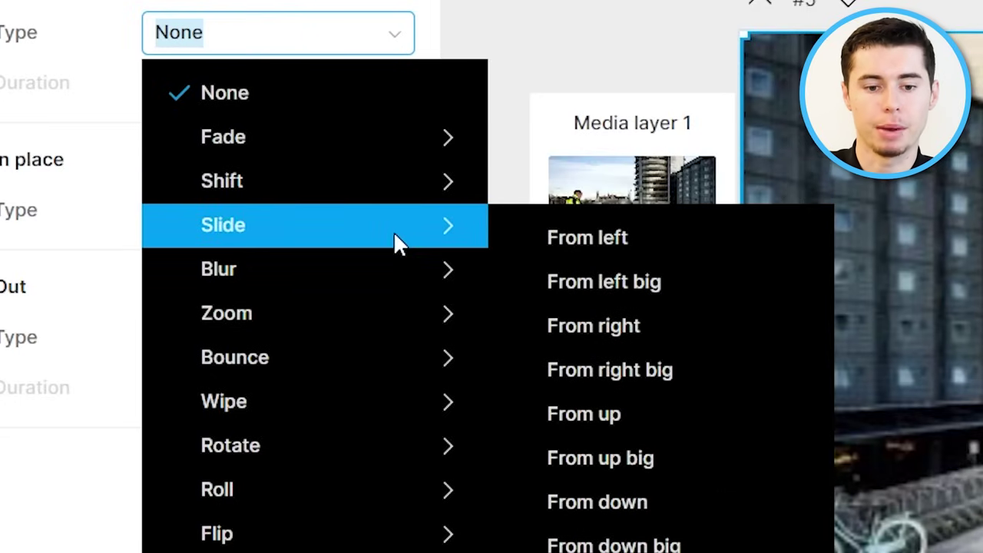
mouse_move(341, 423)
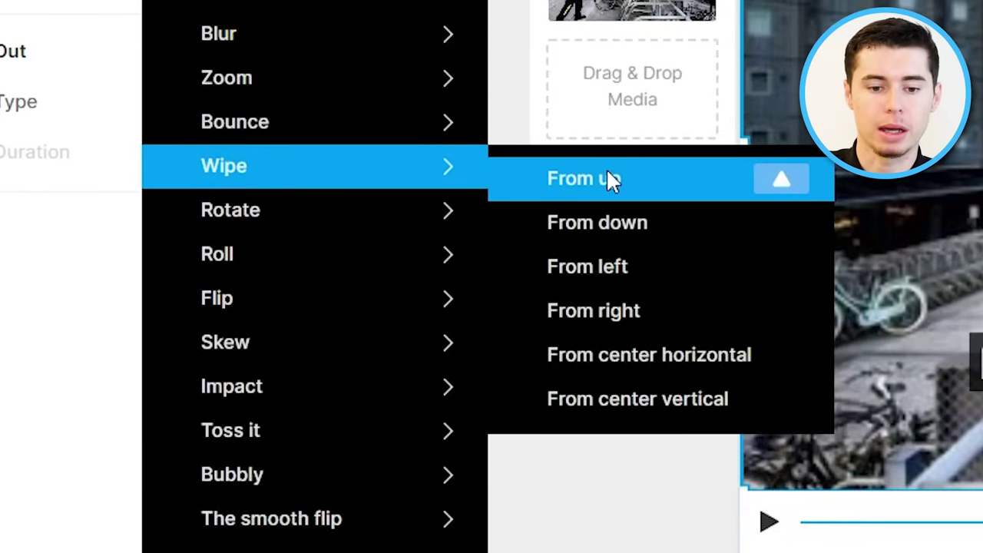
left_click(607, 175)
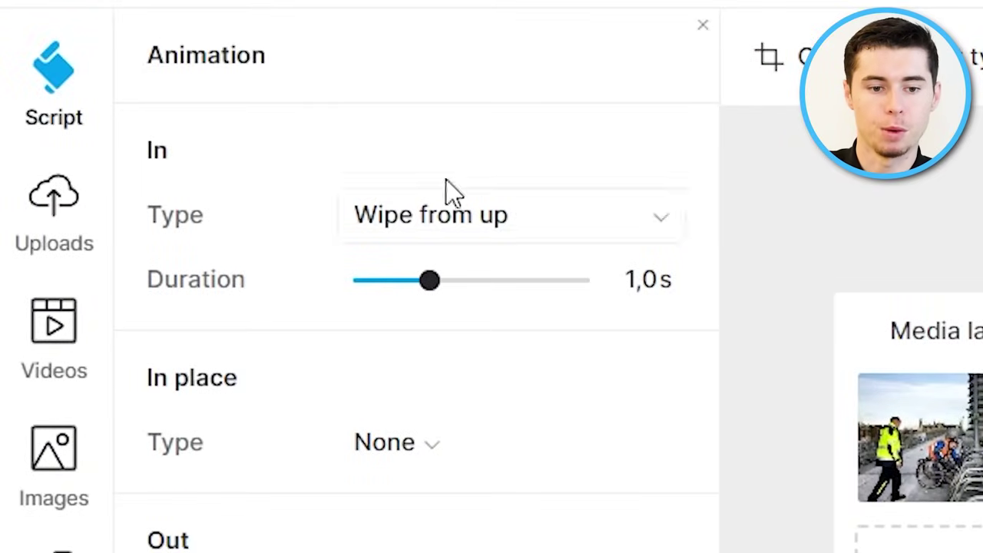
mouse_move(424, 292)
left_mouse_down()
mouse_move(614, 292)
mouse_move(432, 290)
left_mouse_up()
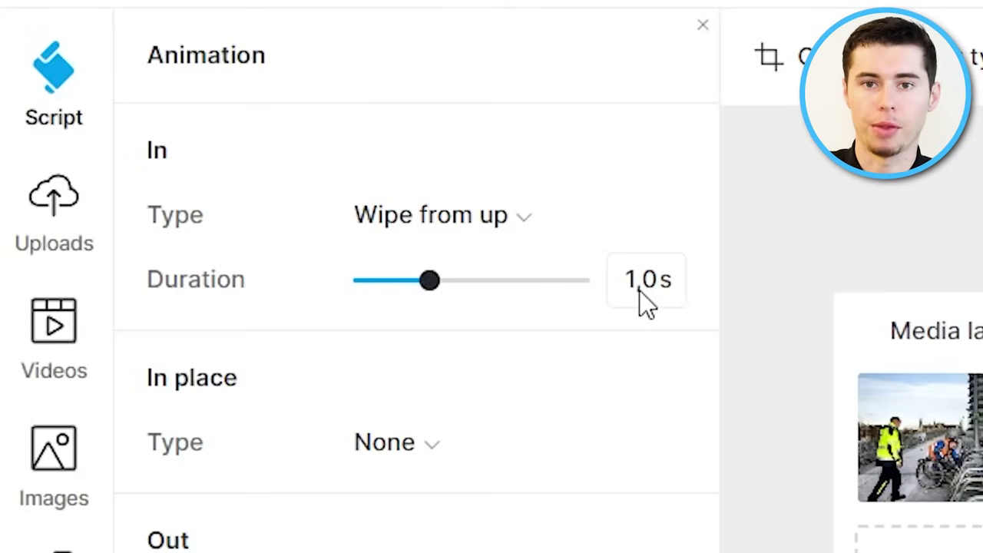
- Examine the In place and Out animation types available for scene 5's photo
left_click(431, 451)
mouse_move(501, 552)
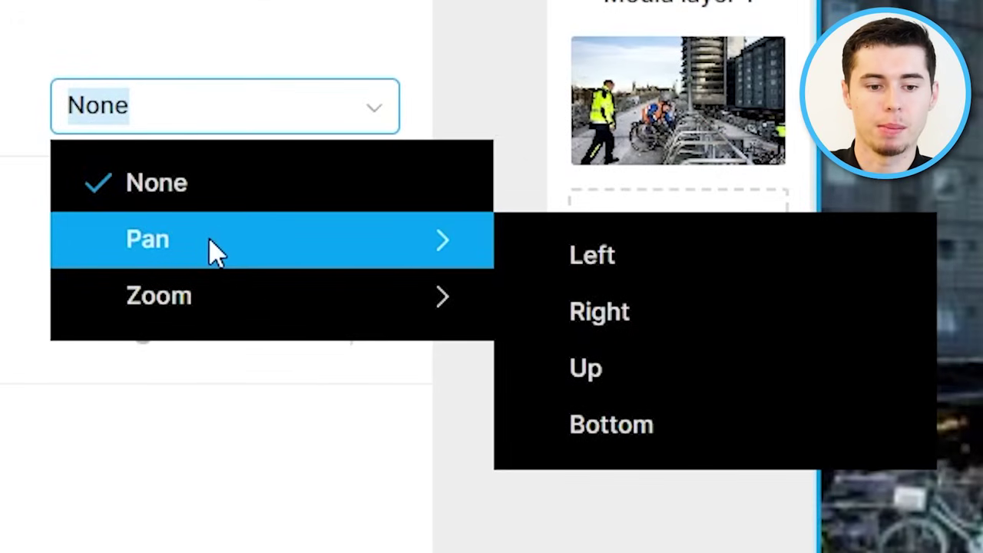
mouse_move(394, 353)
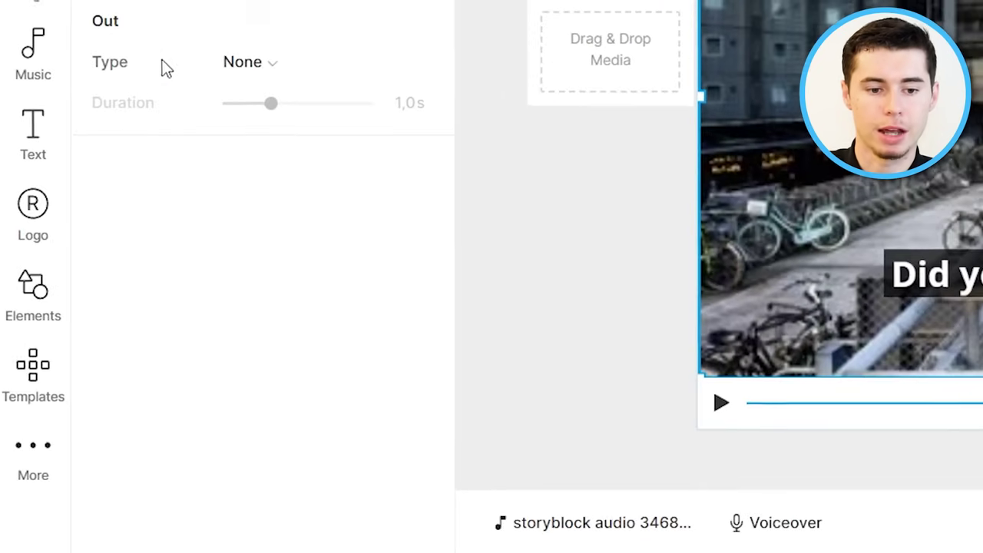
left_click(241, 66)
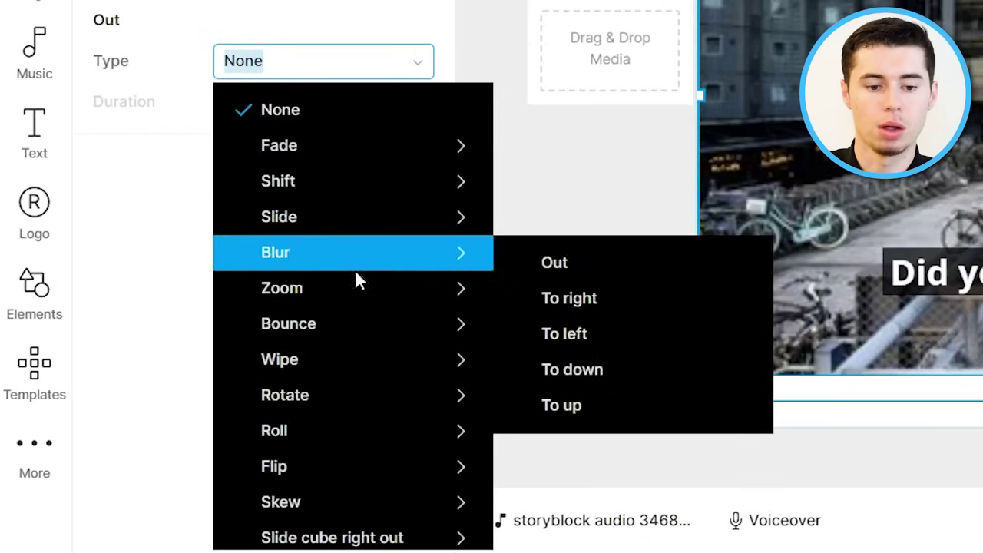
mouse_move(364, 433)
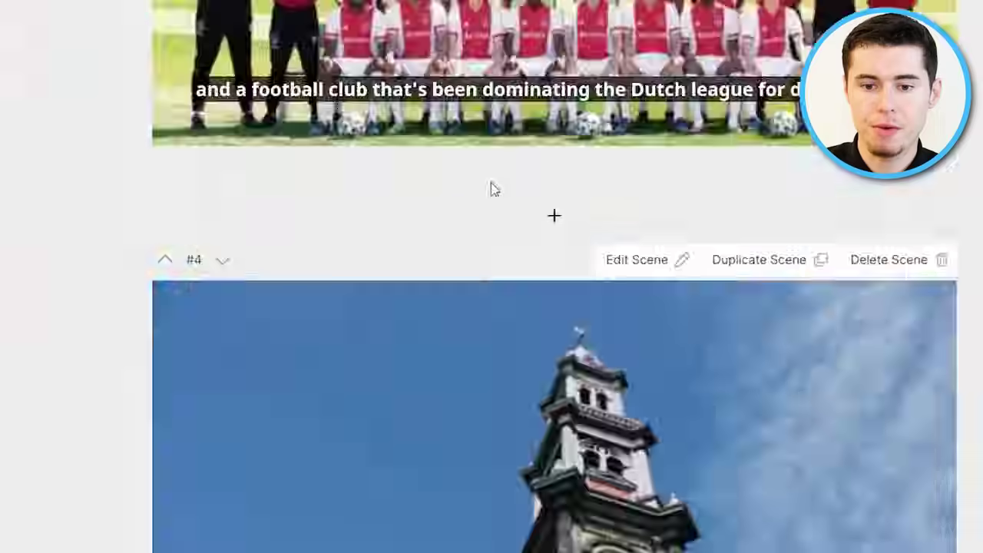
- Go back to scene 1, play it from its beginning and pause it
scroll(505, 182, "up", 15)
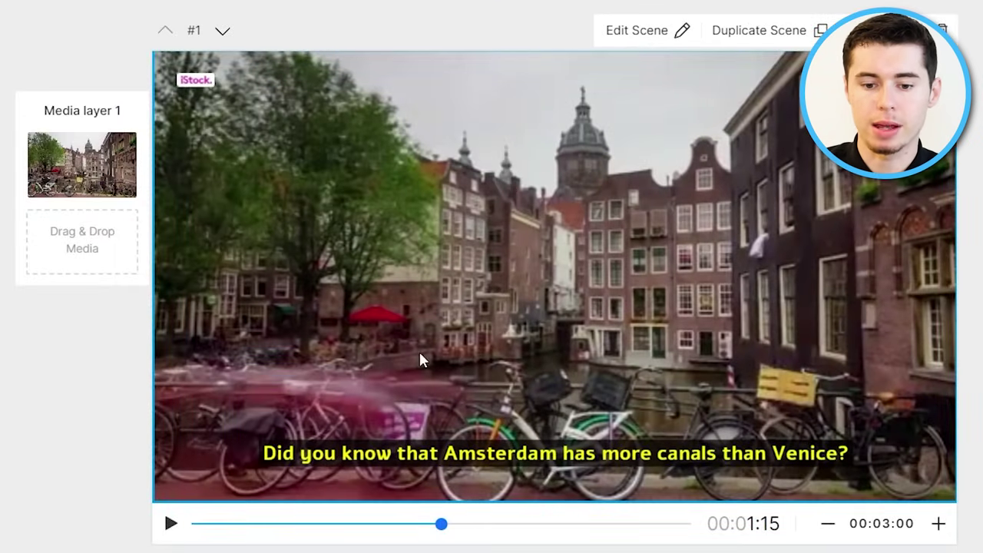
left_click_drag(439, 522, 138, 511)
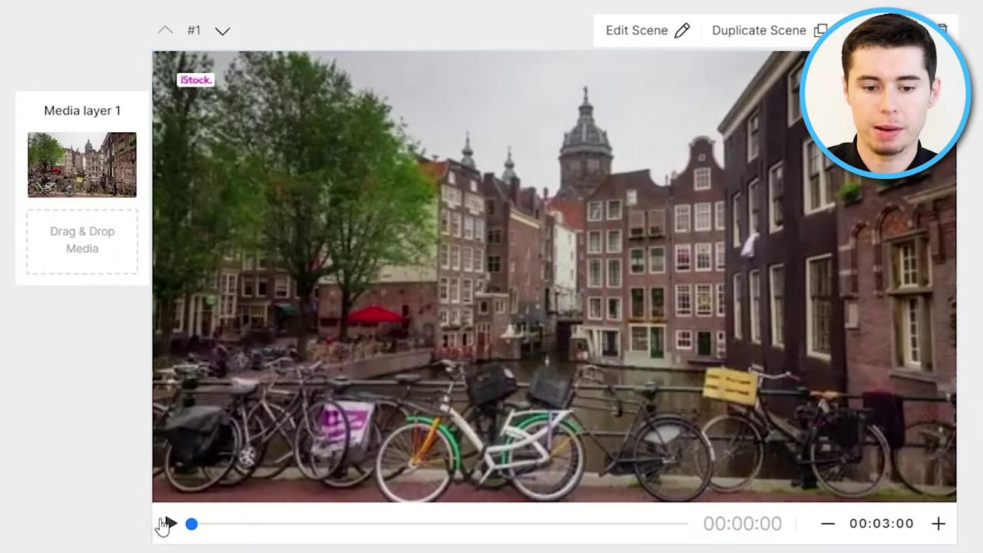
left_click(168, 526)
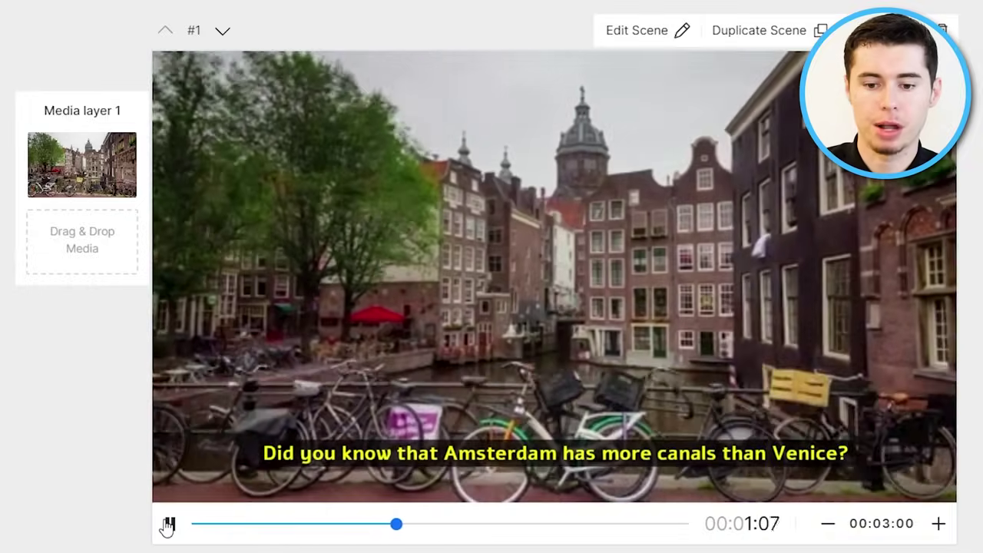
left_click(170, 523)
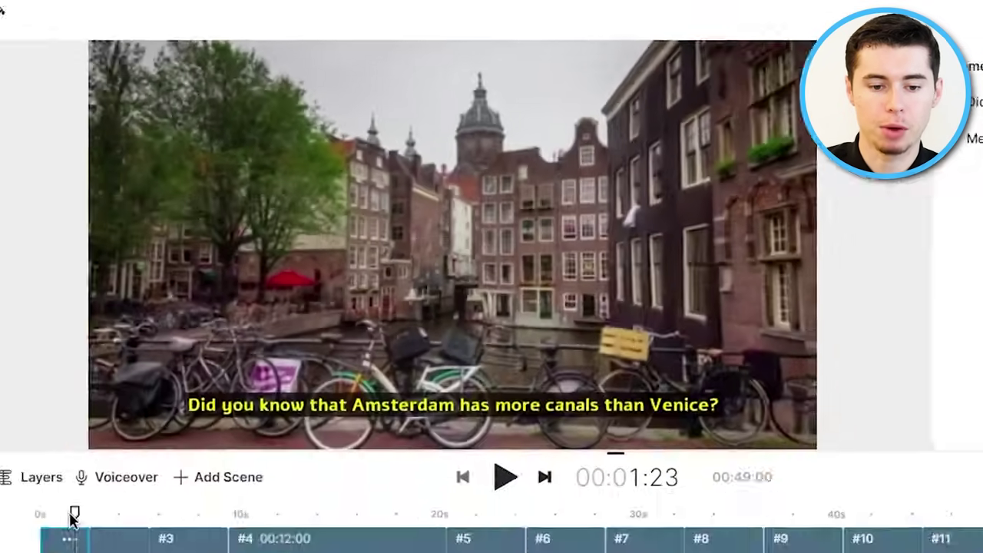
- Play the timeline in the Editor view from the start into scene 4, move the playhead to 00:11:07 and select that scene's text element
left_click(80, 426)
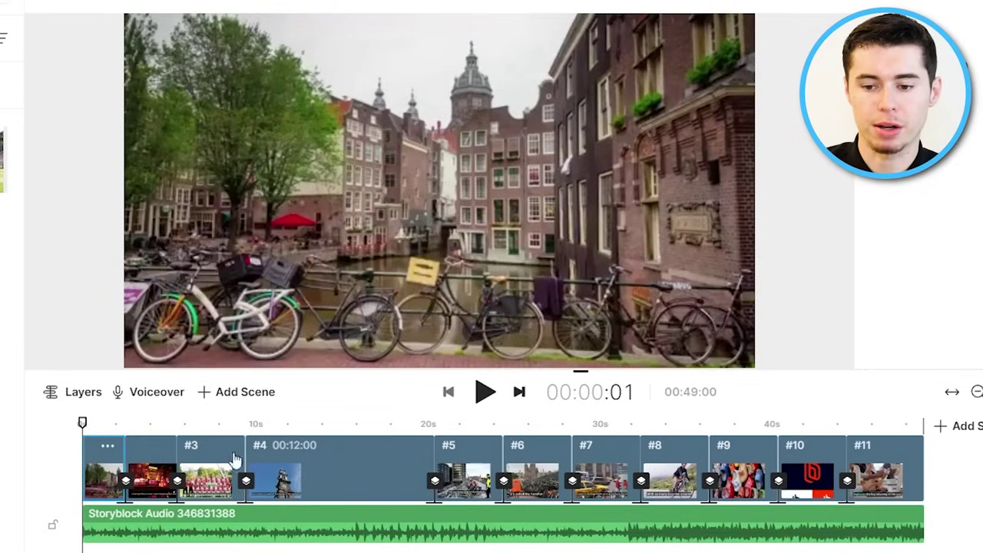
left_click(486, 395)
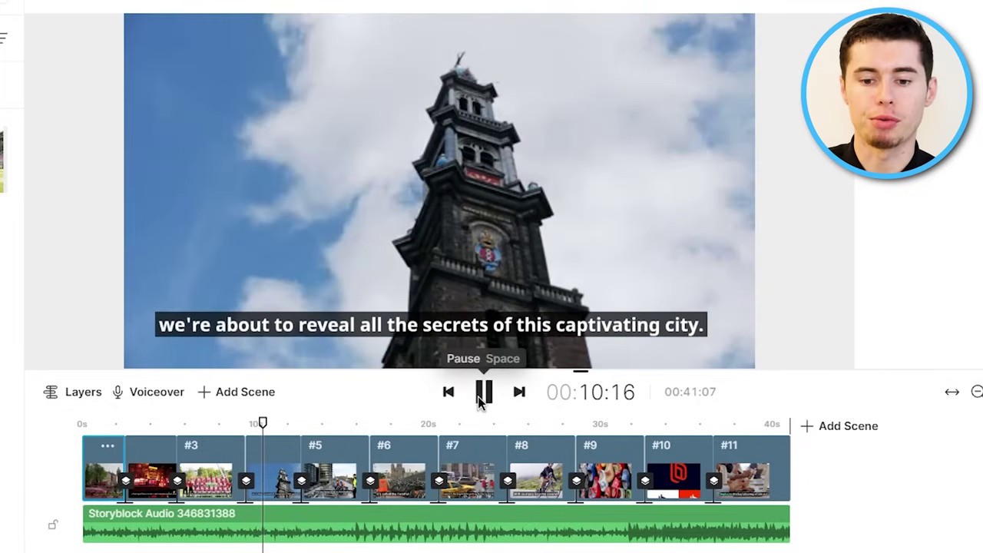
left_click(480, 396)
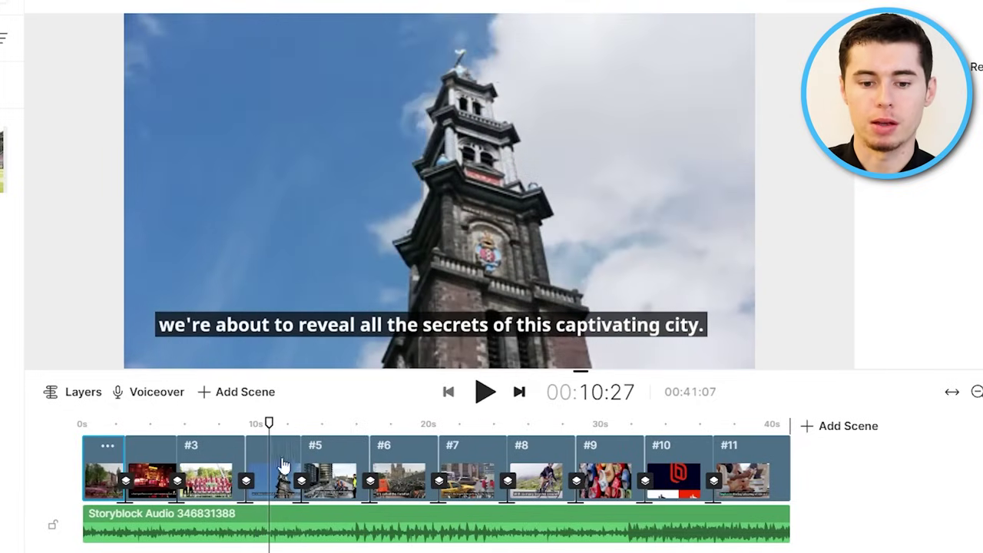
mouse_move(268, 419)
left_mouse_down()
mouse_move(213, 422)
mouse_move(281, 426)
left_mouse_up()
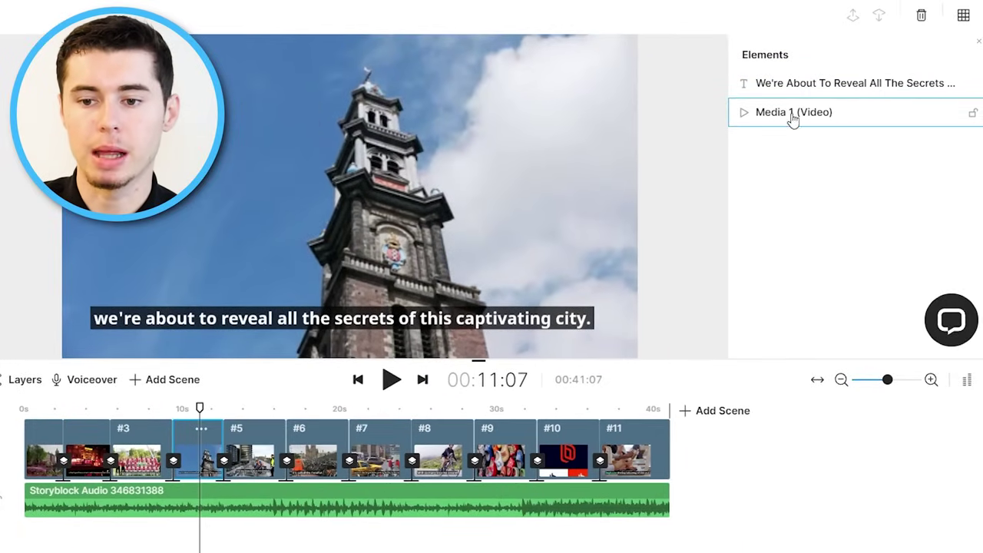
left_click(772, 86)
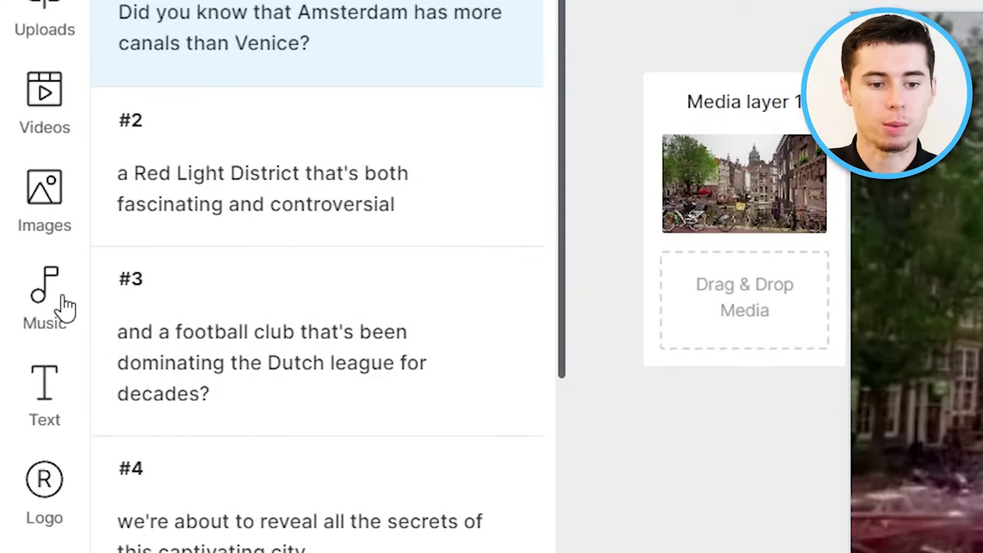
- Look through the Moods, Genres and SFX categories of the music library
left_click(64, 305)
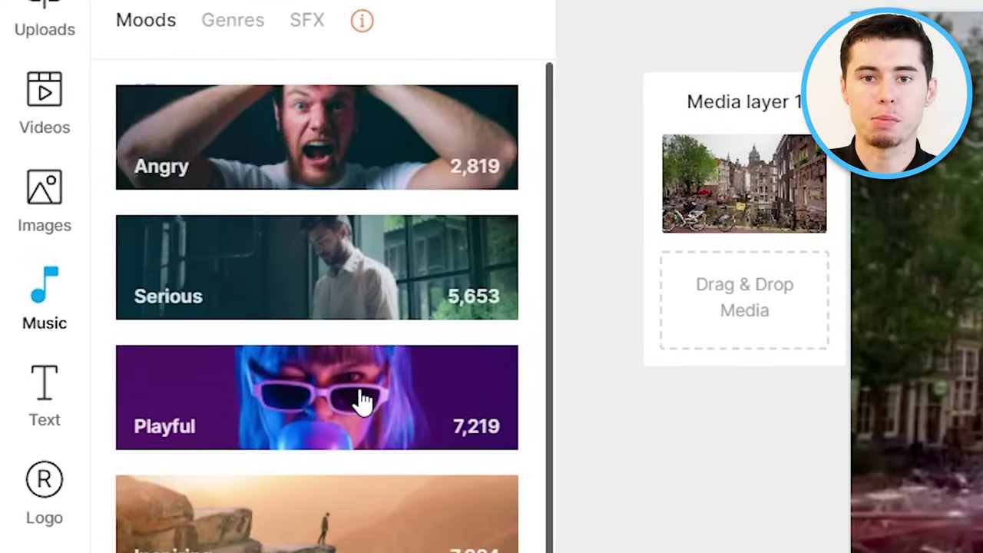
scroll(357, 417, "down", 5)
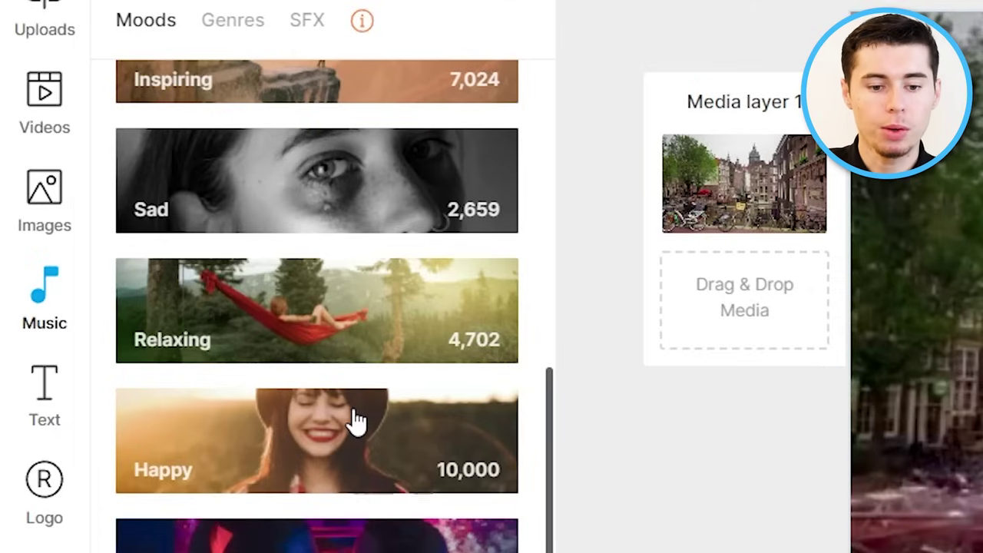
scroll(351, 373, "up", 5)
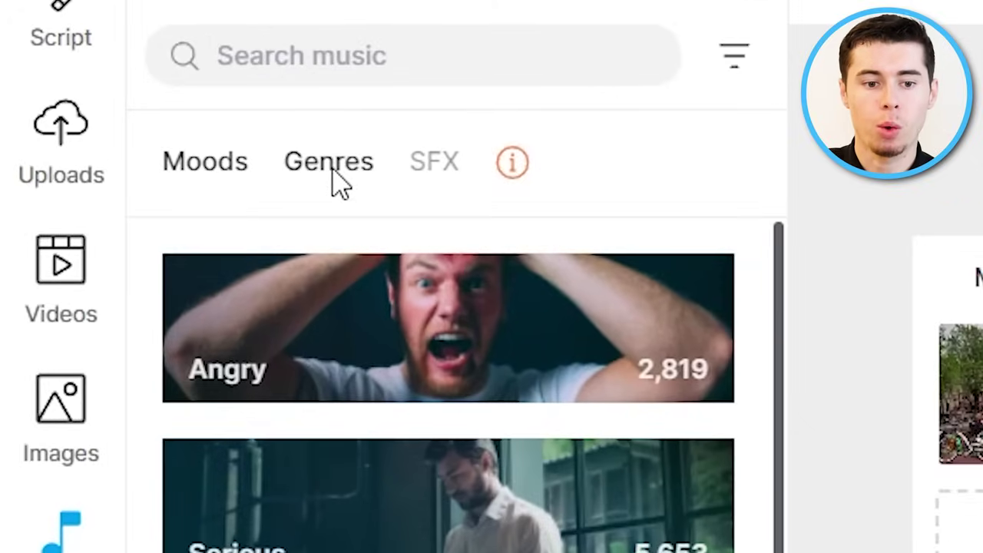
left_click(334, 174)
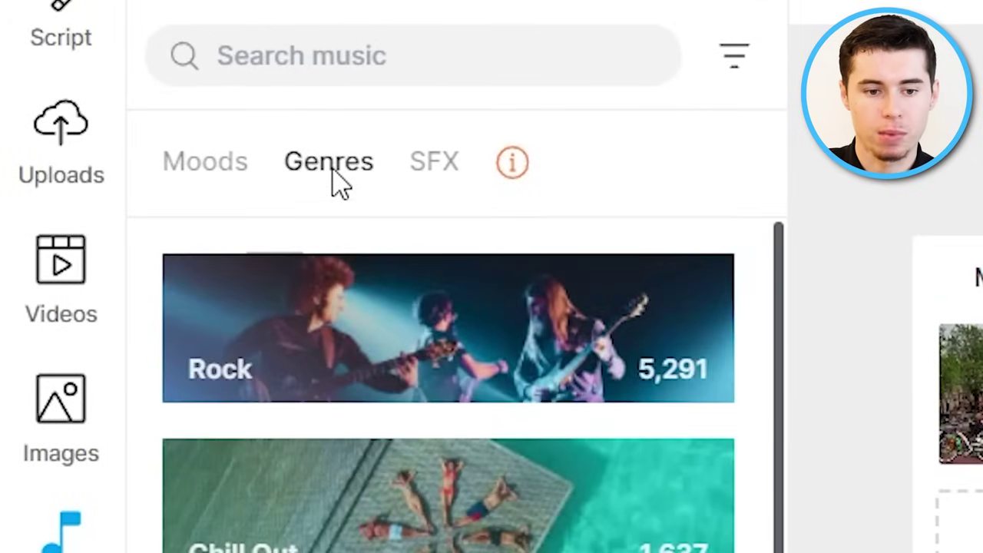
left_click(443, 179)
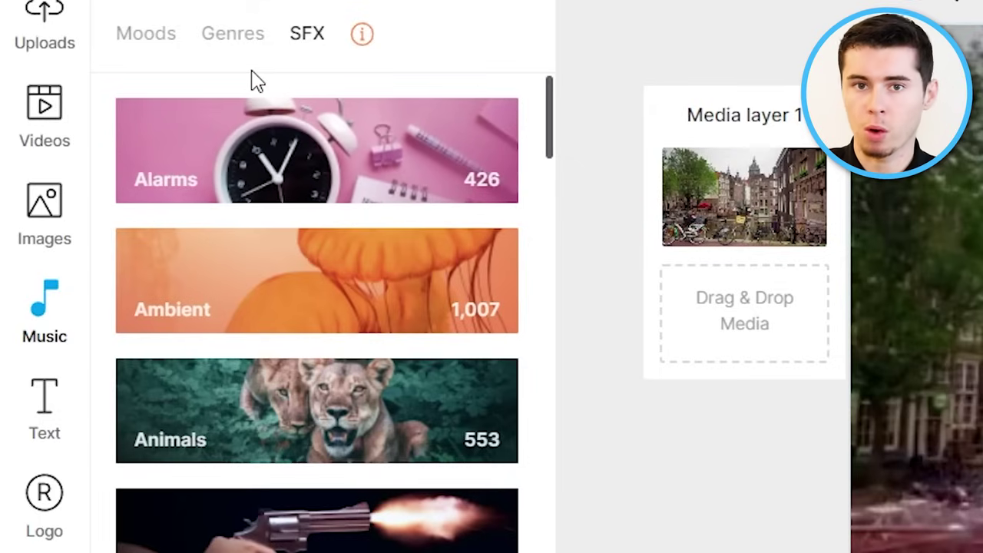
scroll(253, 81, "down", 10)
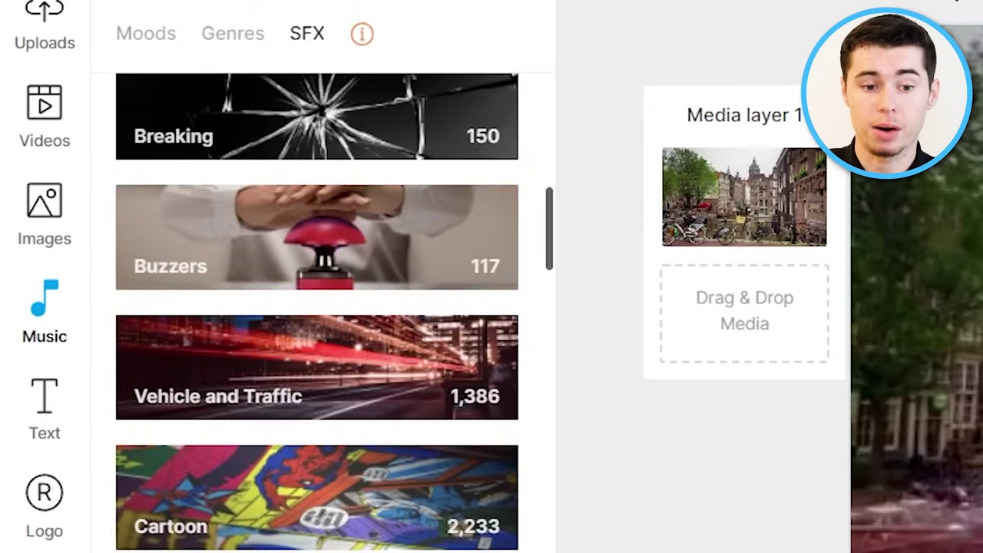
scroll(241, 538, "up", 10)
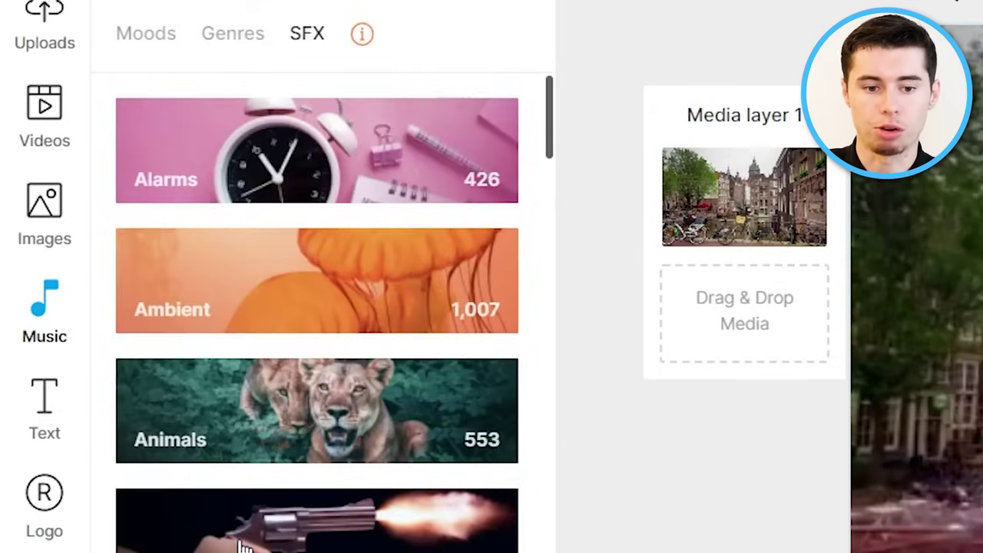
- Look through the Alarms sound effects, and remove that category filter
left_click(311, 193)
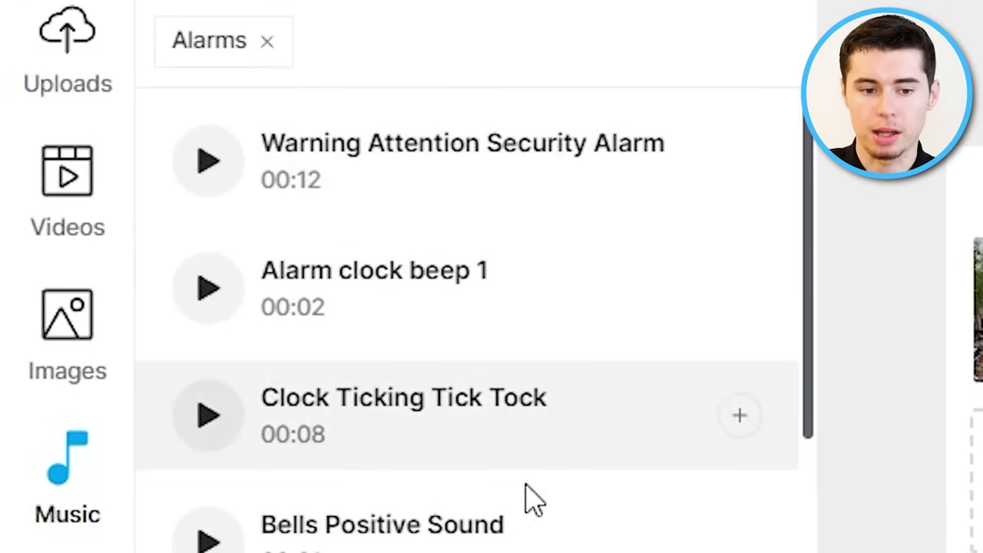
scroll(514, 483, "down", 5)
scroll(467, 318, "up", 5)
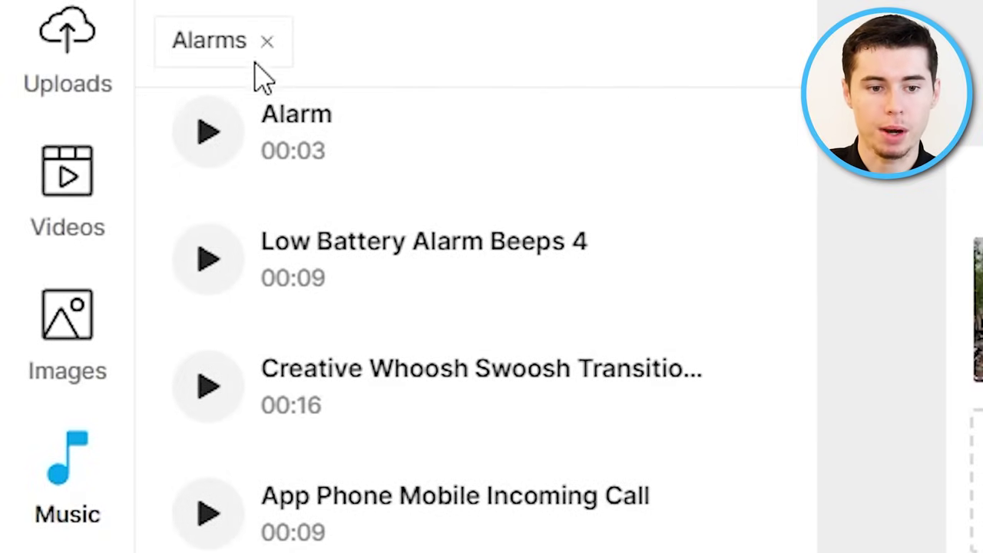
left_click(266, 41)
- Filter the music library by the Relaxing mood and look through its tracks
left_click(217, 91)
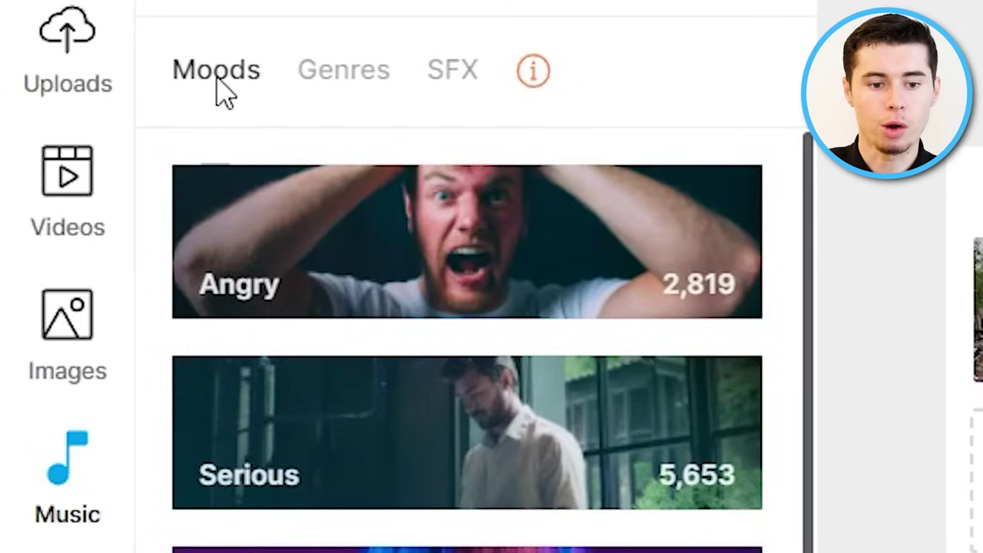
scroll(403, 441, "down", 10)
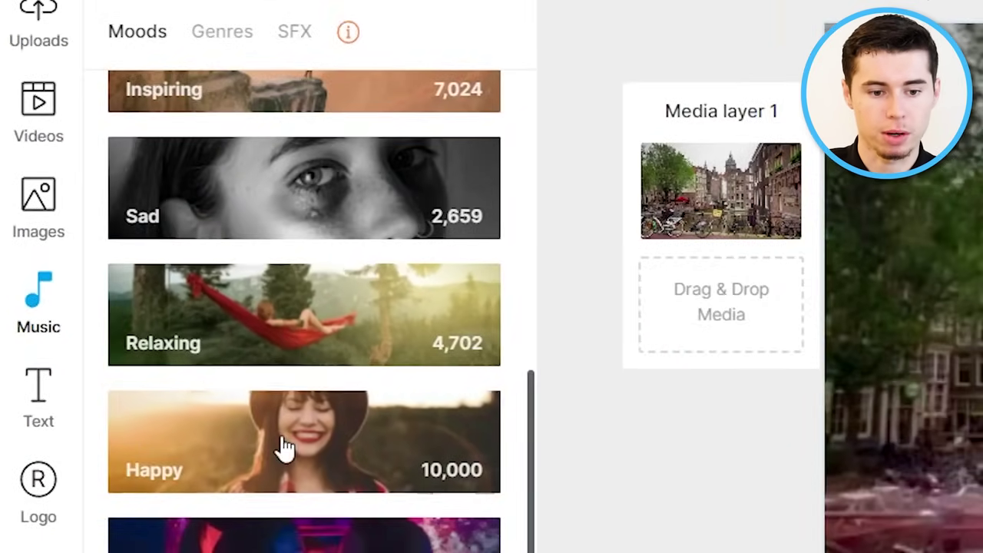
left_click(259, 358)
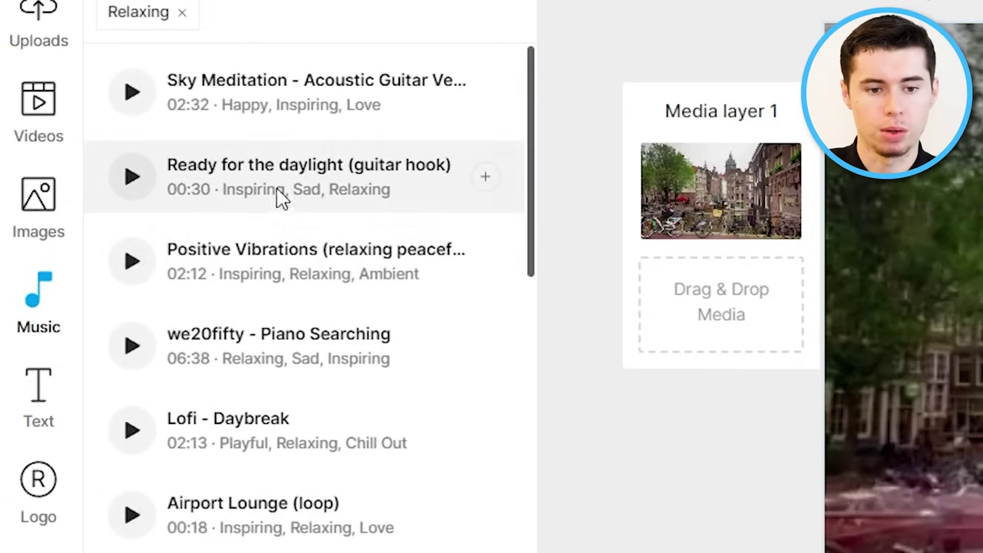
scroll(371, 261, "down", 5)
scroll(371, 261, "up", 10)
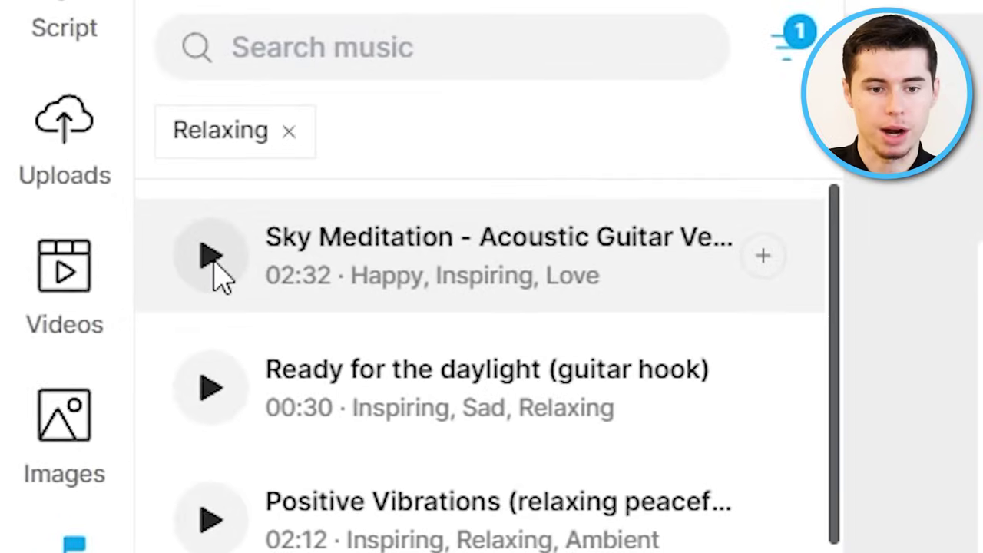
- Preview part of the Sky Meditation - Acoustic Guitar track and add it to the project, replacing all background music
left_click(212, 257)
left_click(297, 327)
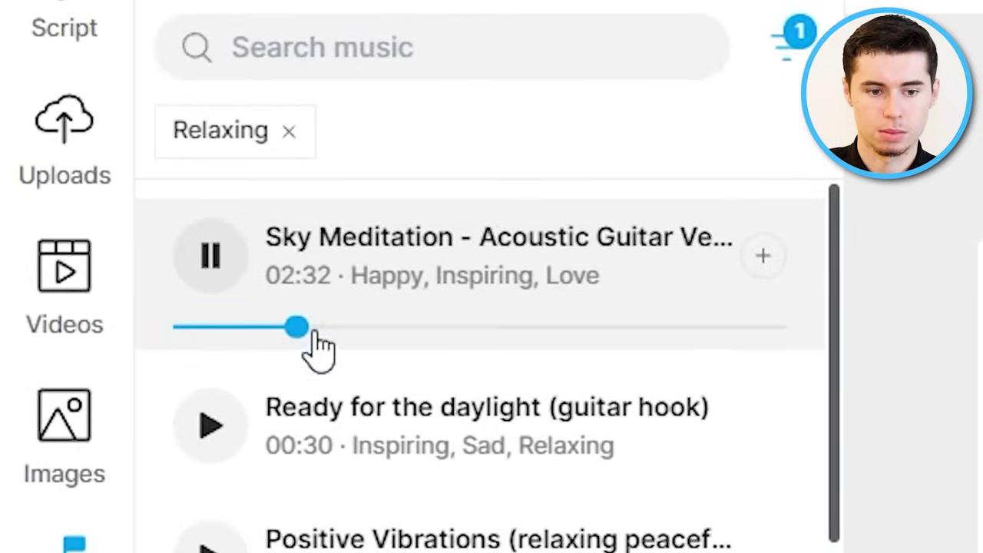
left_click(214, 259)
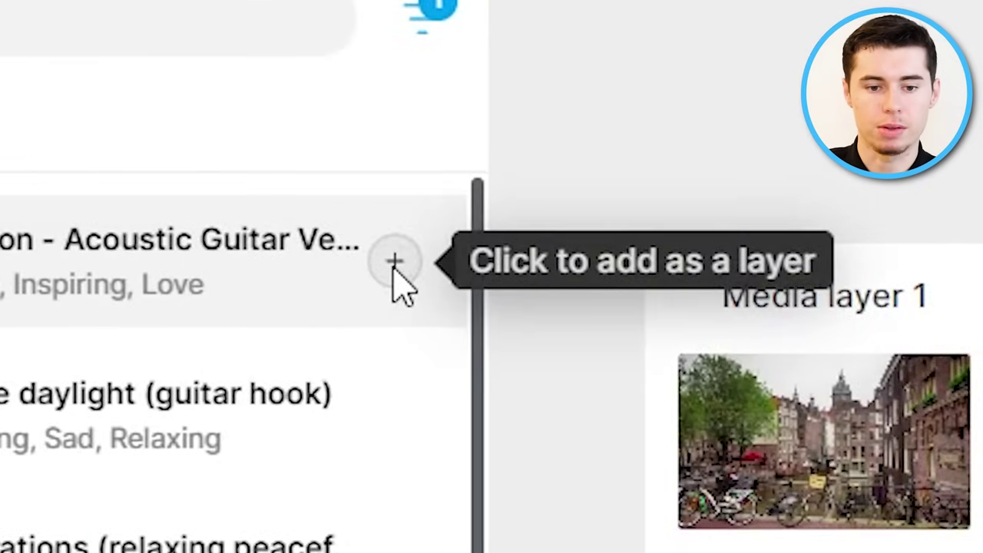
left_click(395, 261)
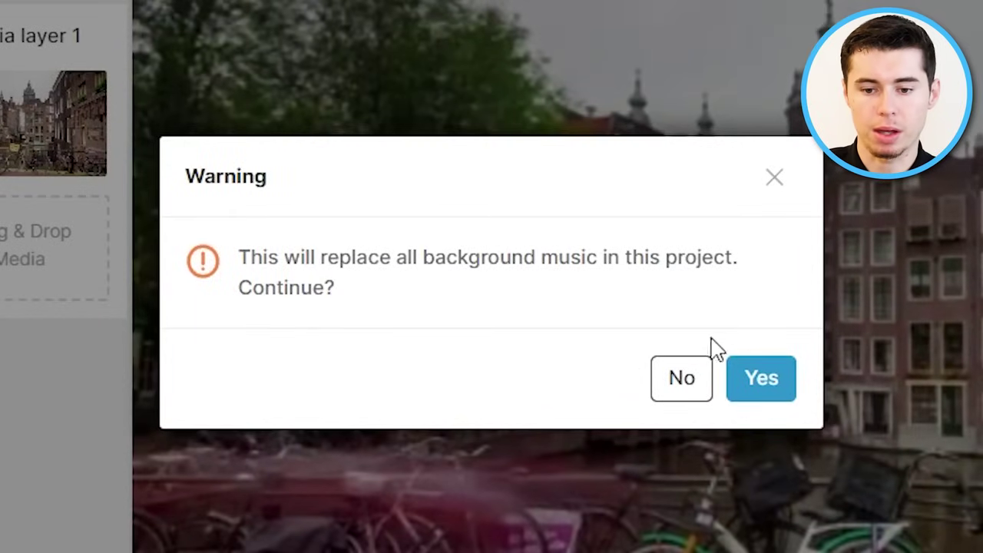
left_click(750, 385)
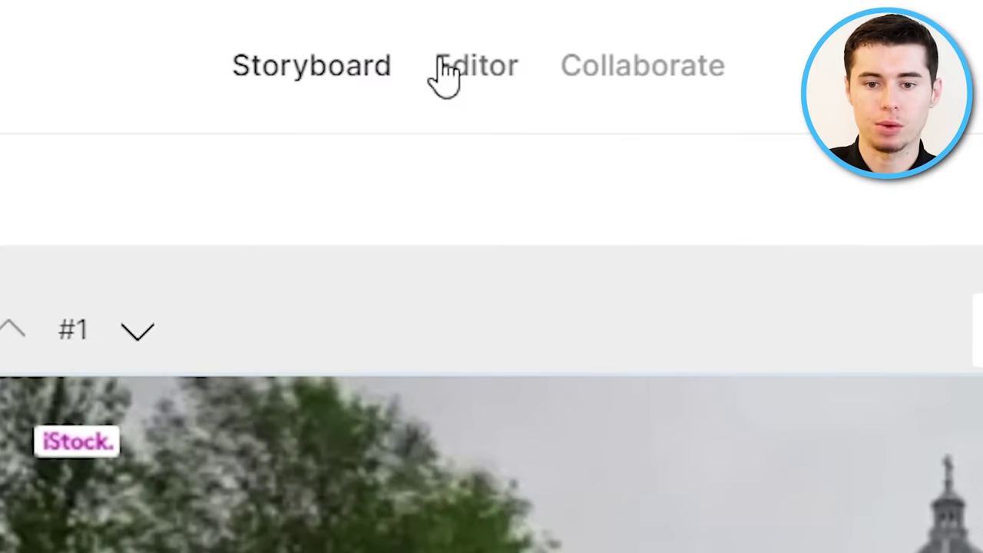
- Switch to the Editor view and try to shorten the Sky Meditation track from its end on the timeline
left_click(445, 77)
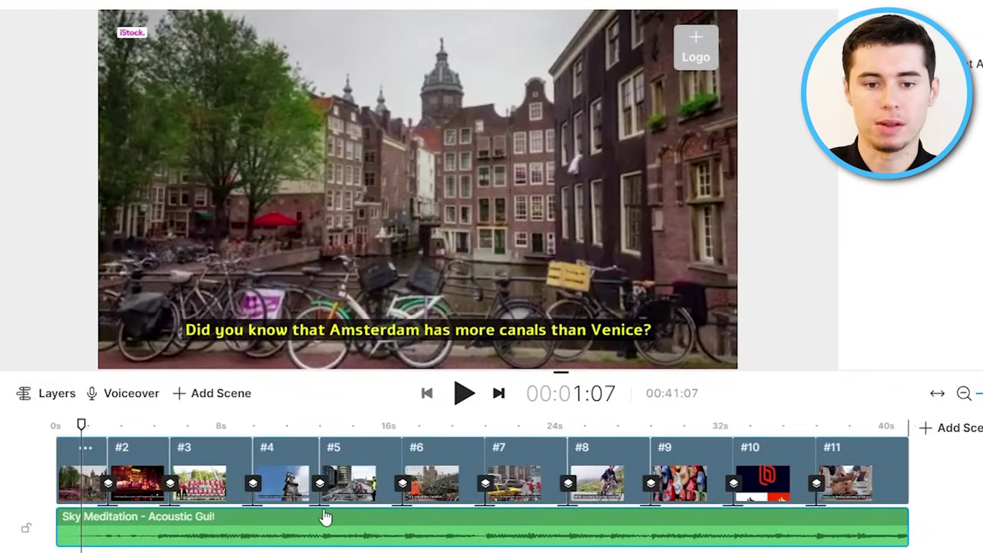
left_click_drag(909, 521, 314, 500)
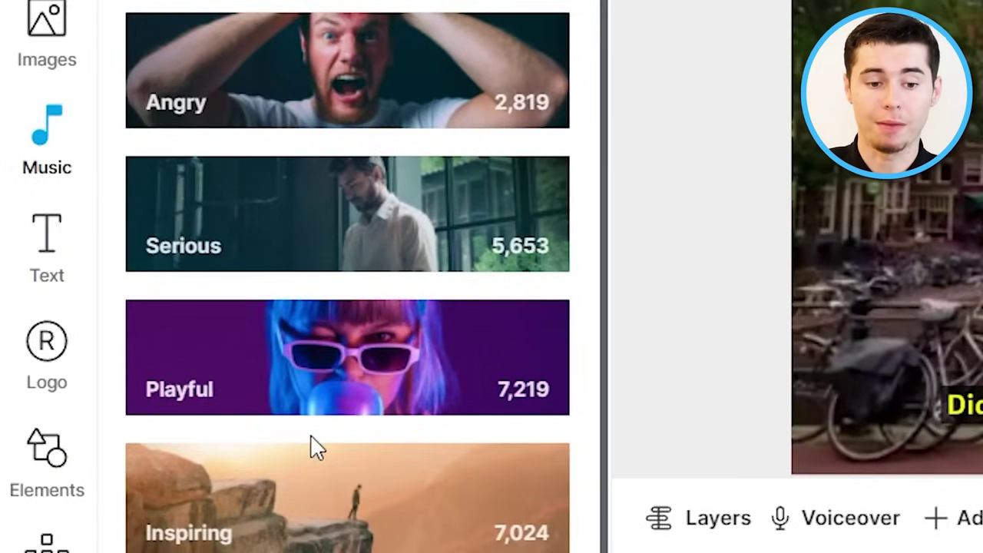
scroll(311, 436, "down", 5)
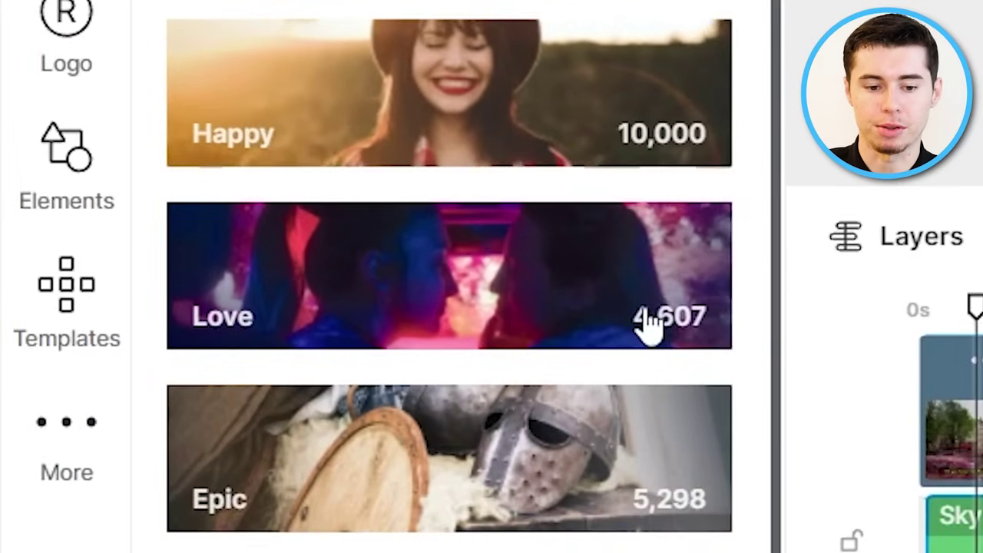
scroll(527, 303, "up", 5)
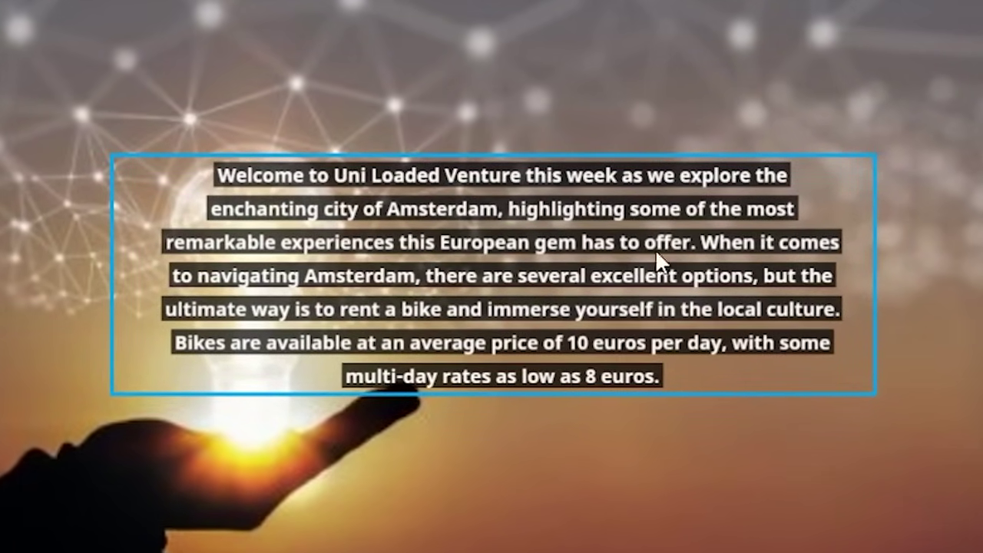
- Select the welcome text in scene 1 and open the 24x7 support chat
left_click(591, 235)
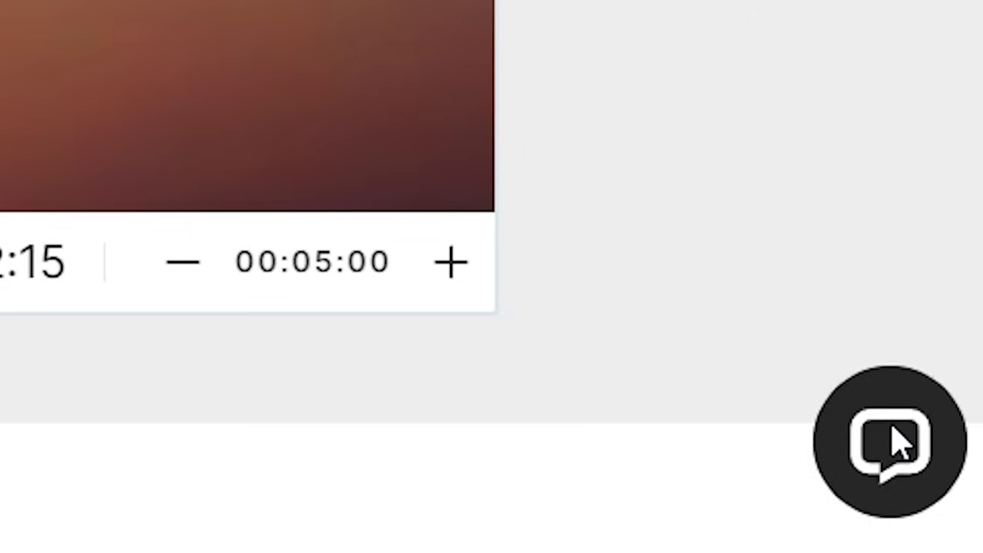
left_click(894, 432)
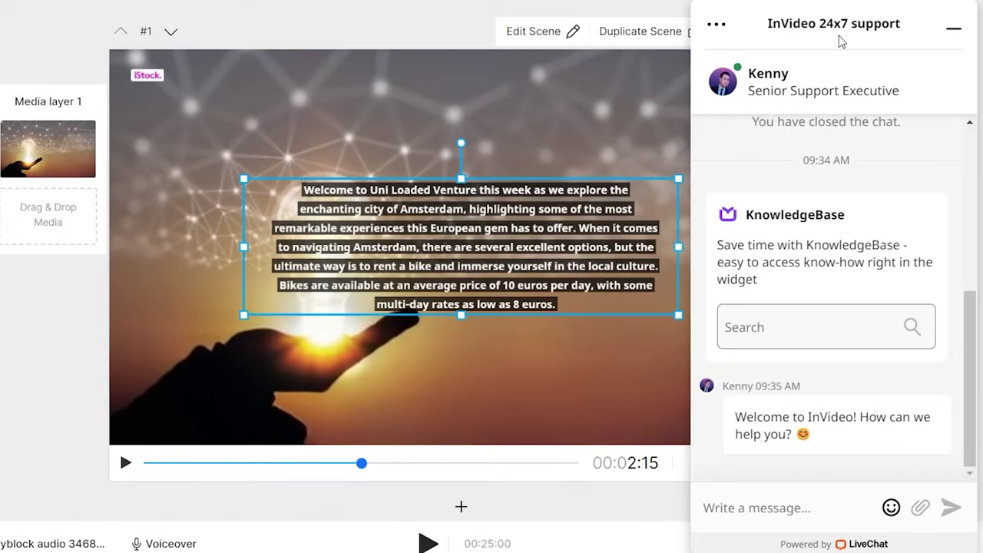
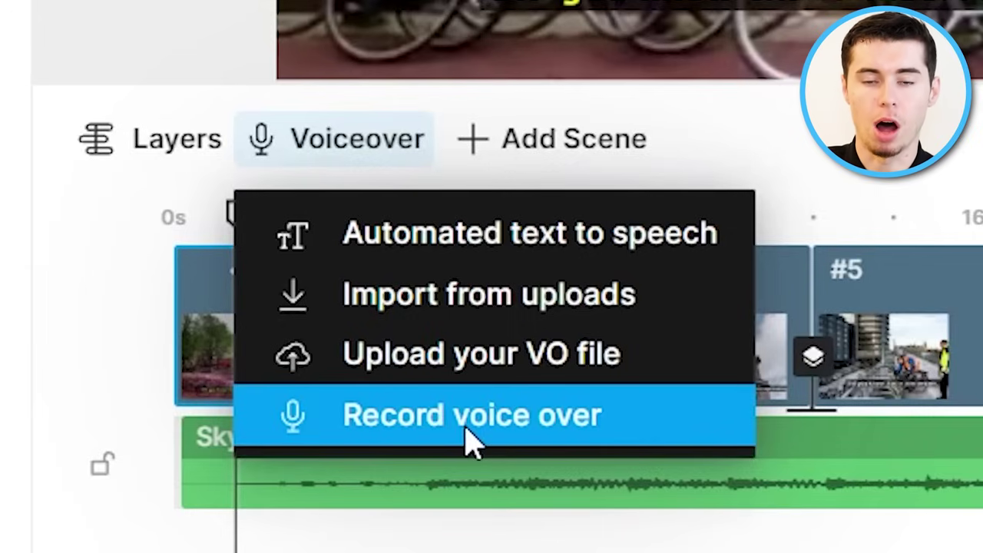
- Set up an automated text-to-speech voiceover with type Realistic (New), language US English and voice Maxwell
left_click(548, 240)
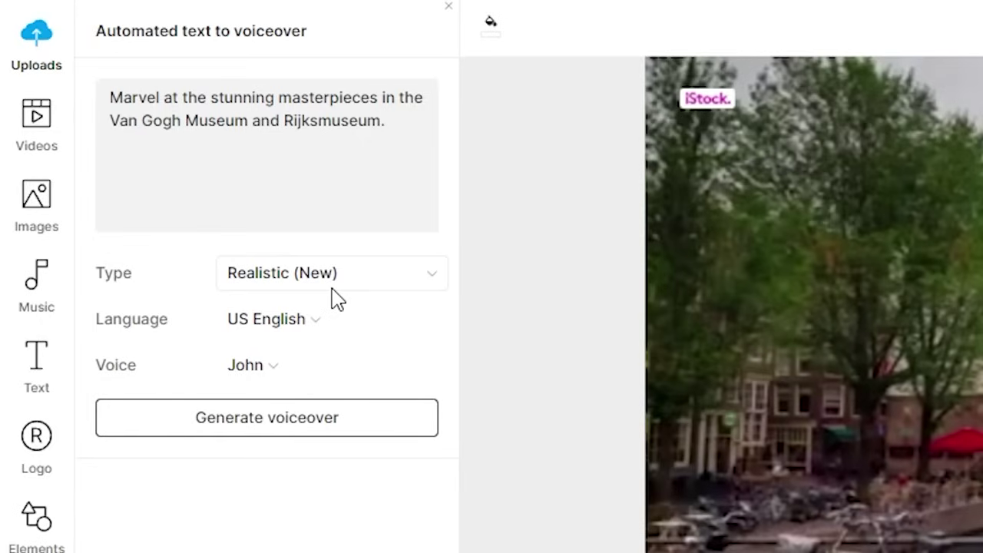
left_click(347, 286)
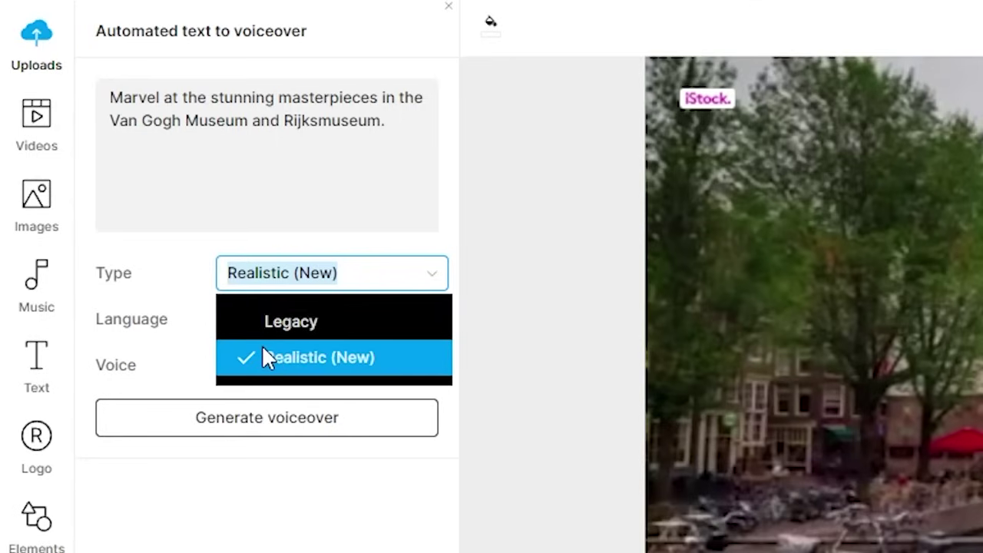
left_click(307, 353)
left_click(303, 328)
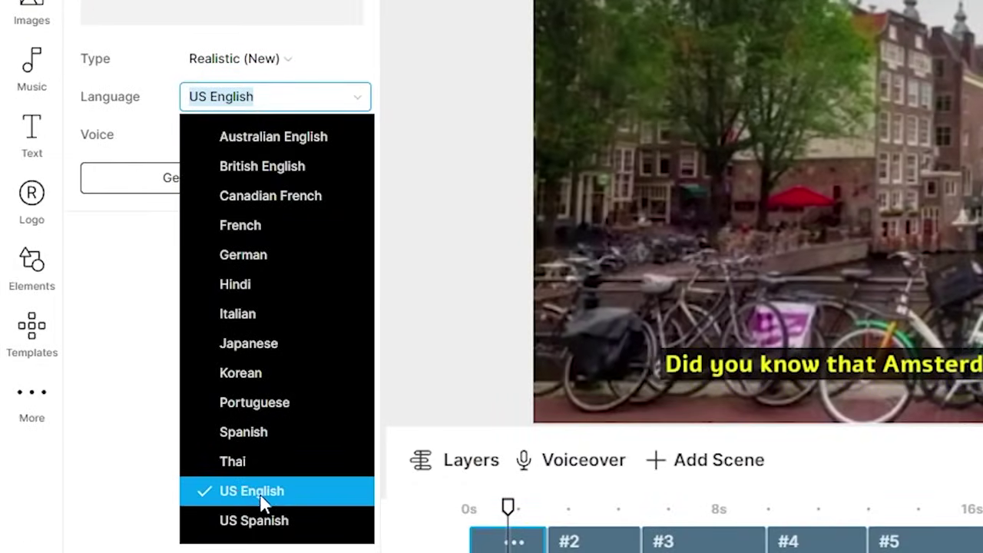
left_click(111, 261)
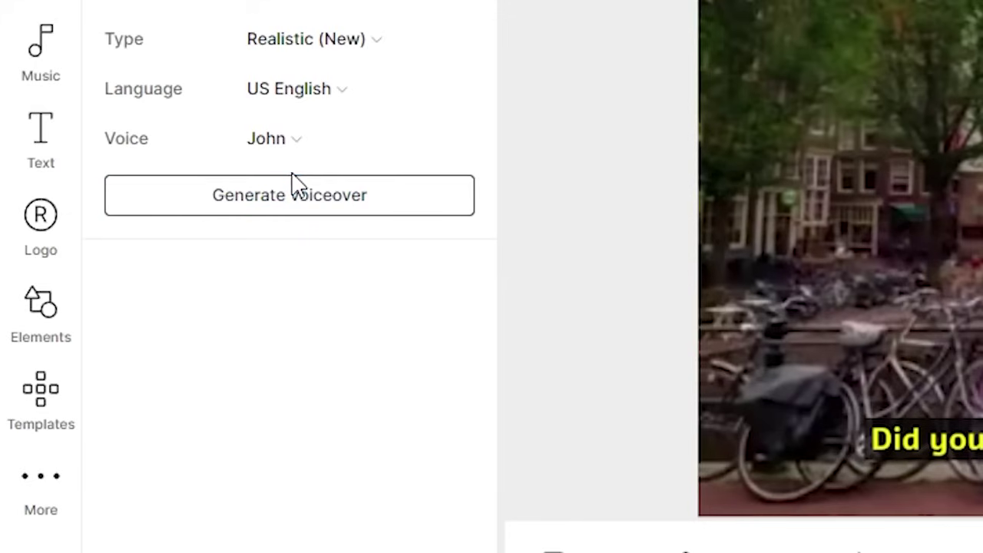
left_click(289, 149)
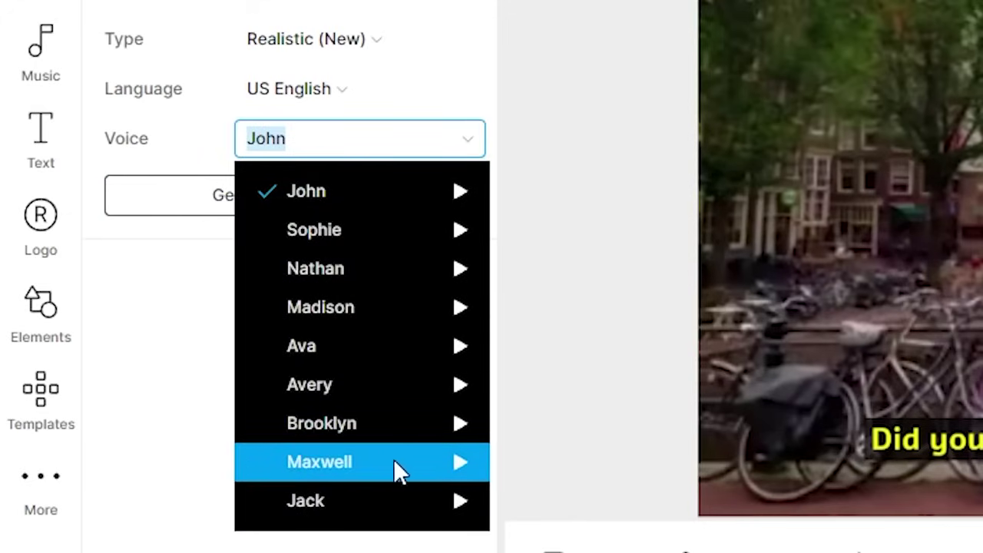
left_click(347, 462)
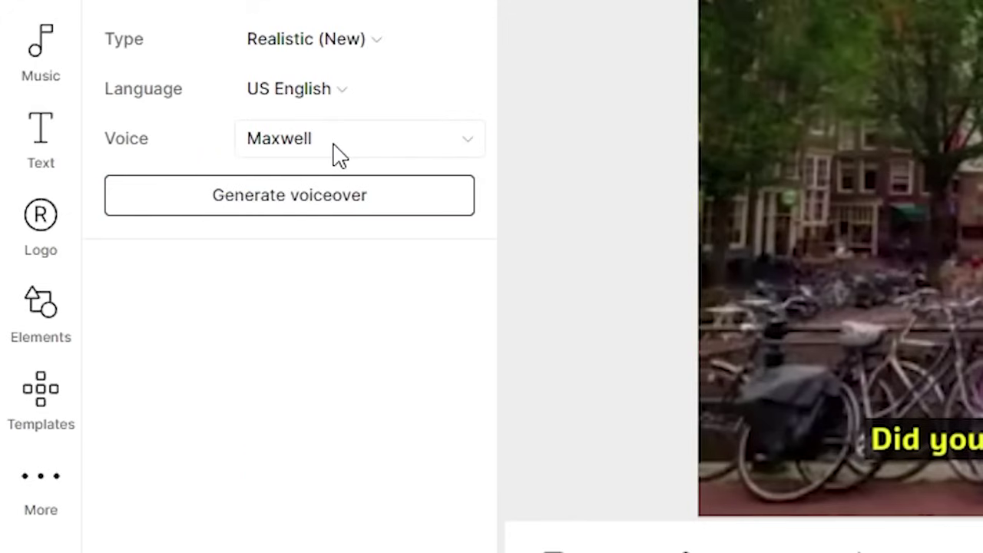
- Generate the voiceover and add automated voiceovers for all scenes
left_click(281, 199)
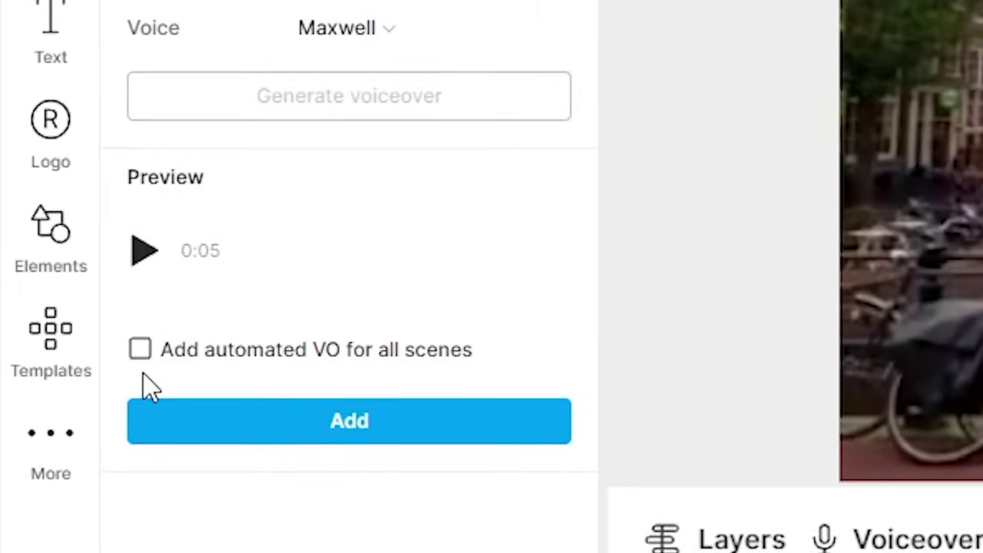
left_click(139, 351)
left_click(303, 421)
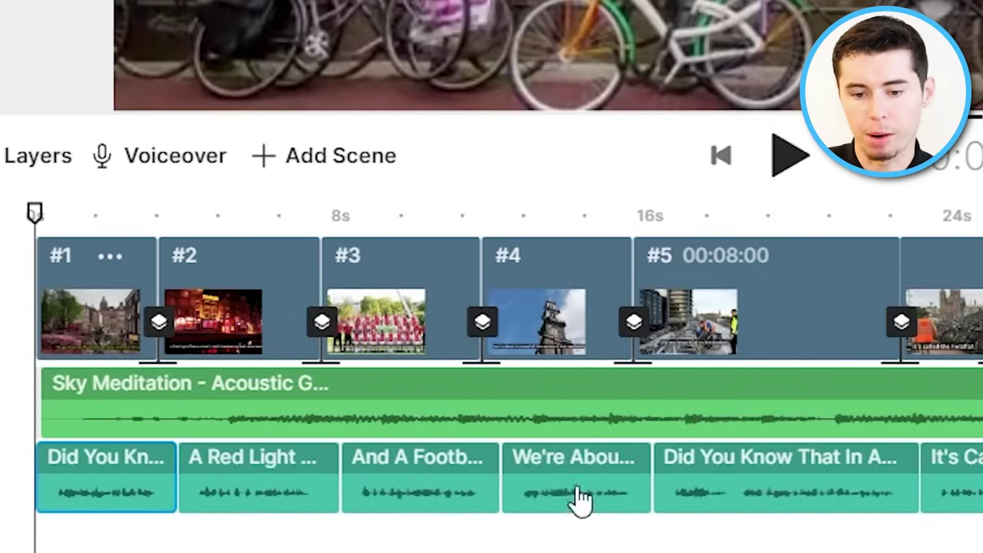
- Select scene 5's voiceover clip and review the voiceover clips along the timeline through scene 11
left_click(863, 483)
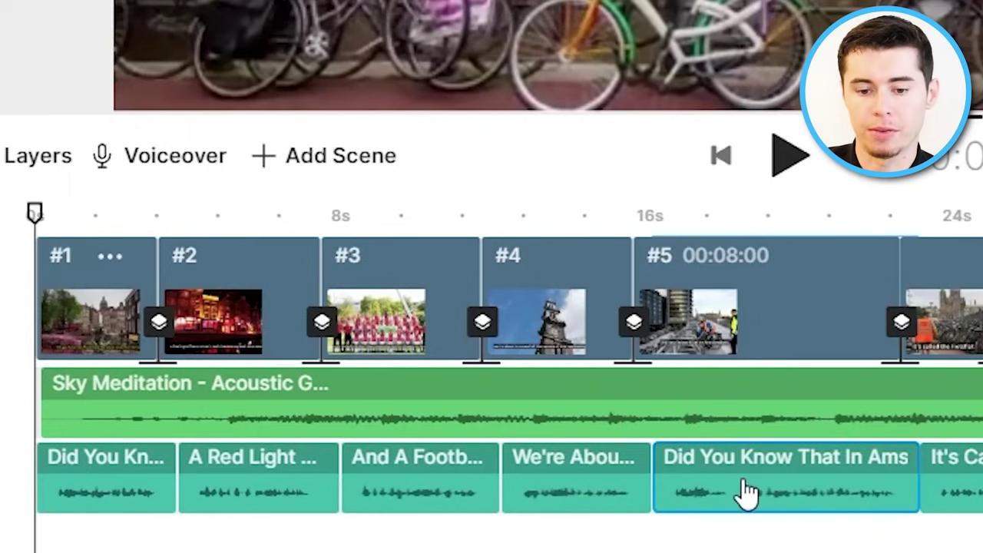
scroll(491, 368, "right", 10)
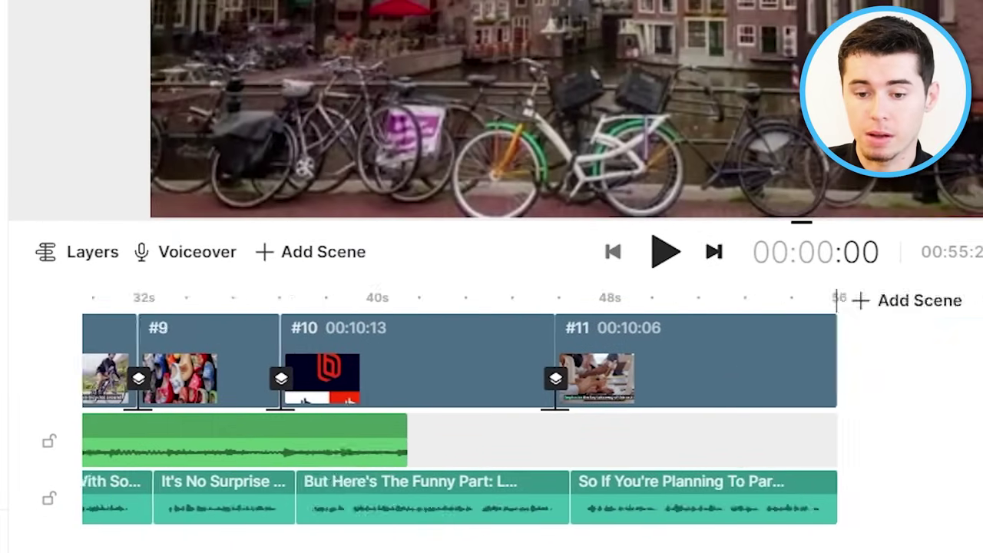
scroll(491, 369, "left", 10)
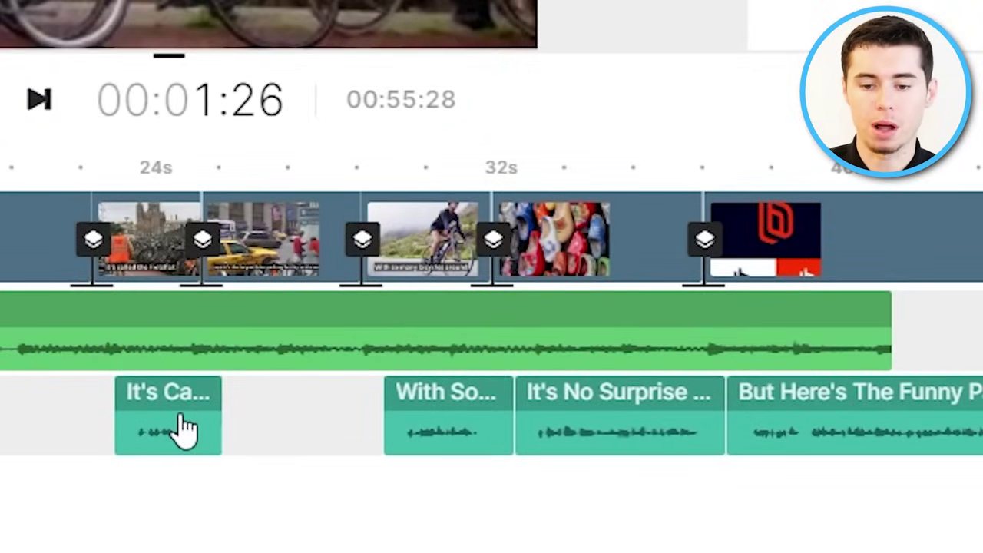
- Delete the automated voiceover clips from the timeline, including "It's Ca...", "With So...", "It's No Surprise ..." and "But Here's The Funny P..."
left_click(183, 418)
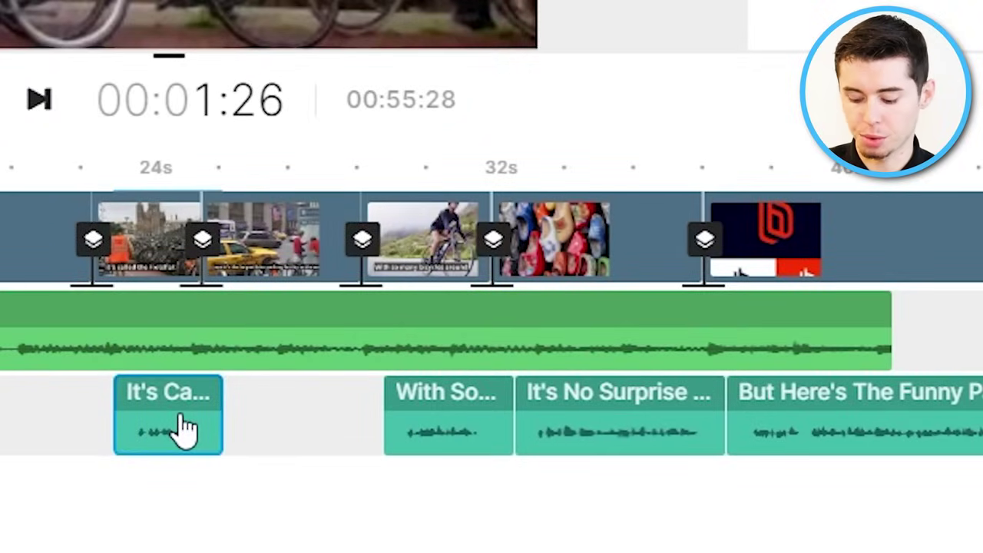
key("Delete")
left_click(532, 444)
key("Delete")
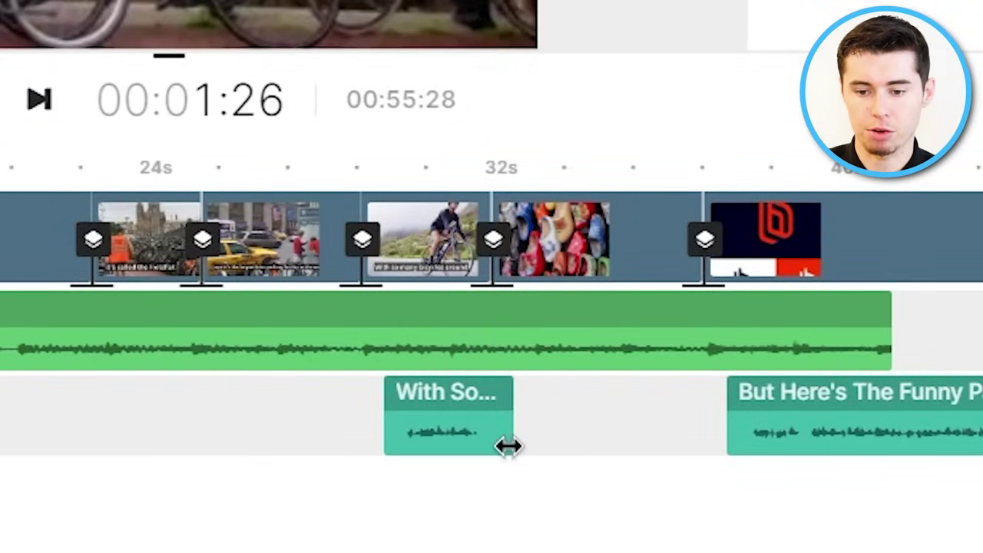
left_click(503, 446)
key("Delete")
left_click(922, 406)
key("Delete")
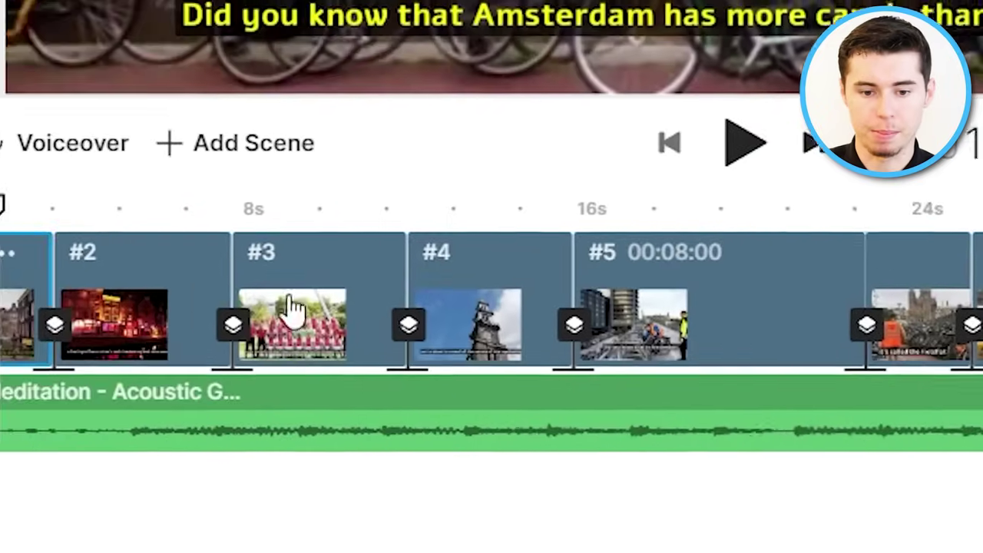
- Open the voice-over recorder, allow microphone access for invideo.io and set the playhead to the start of the timeline
left_click(77, 145)
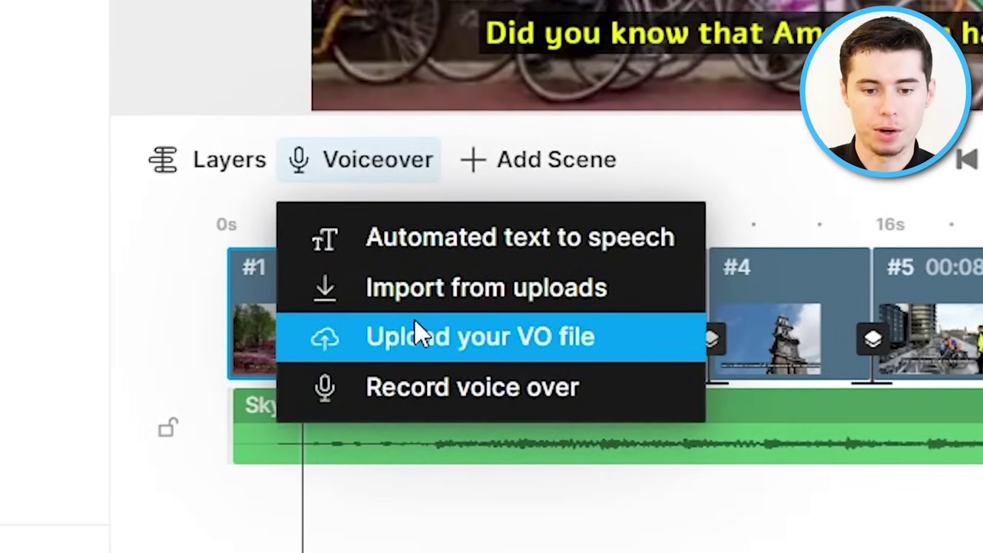
left_click(416, 384)
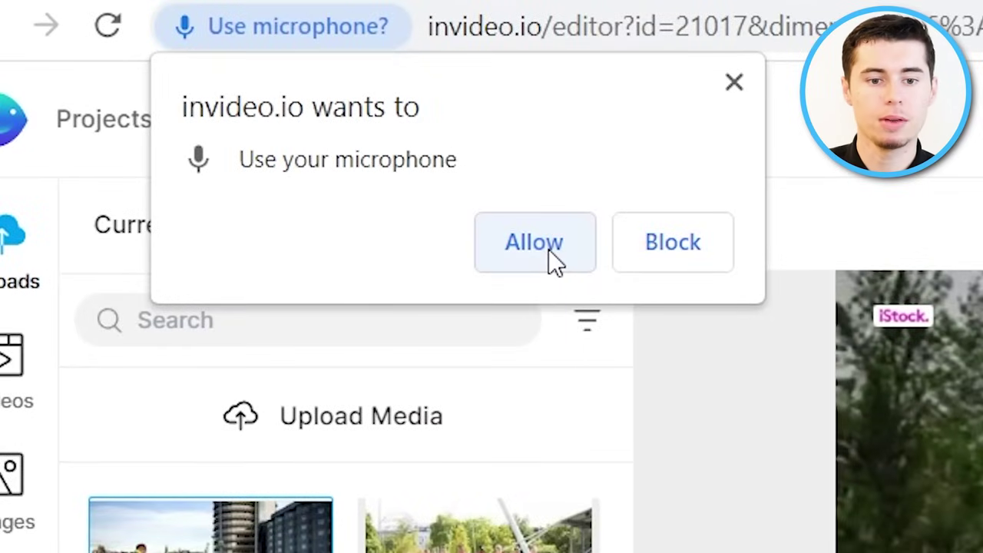
left_click(549, 248)
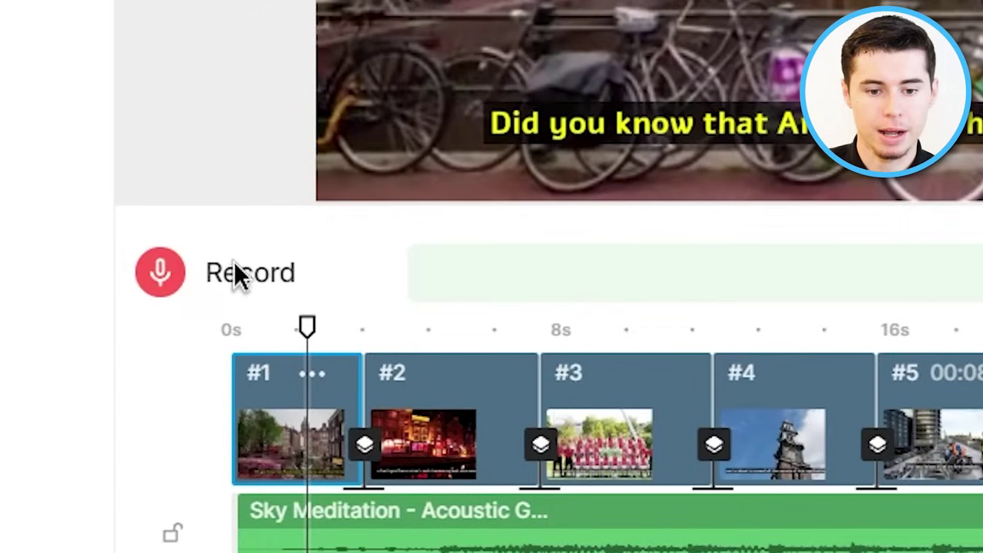
left_click_drag(306, 328, 209, 334)
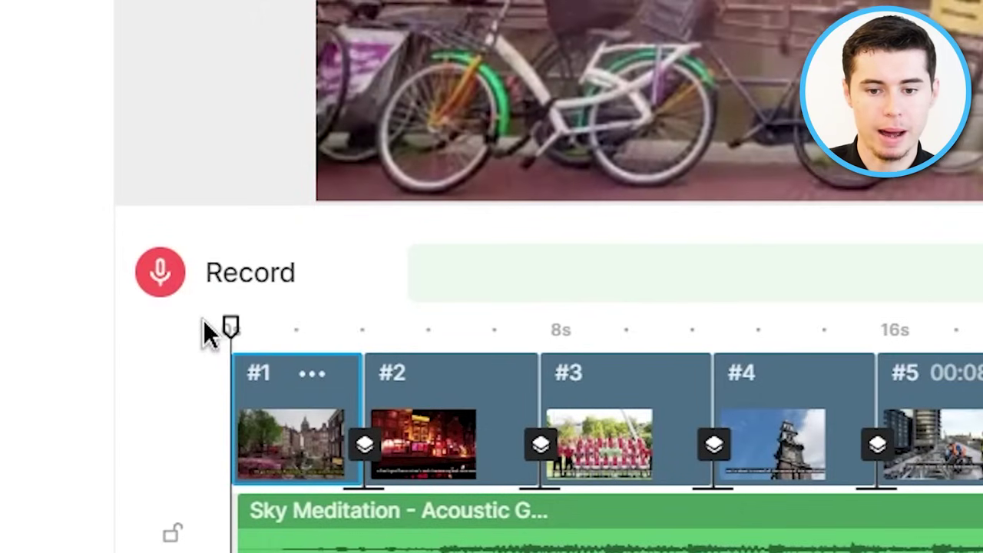
- Record a voiceover of about 13 s and add it to the timeline
left_click(157, 280)
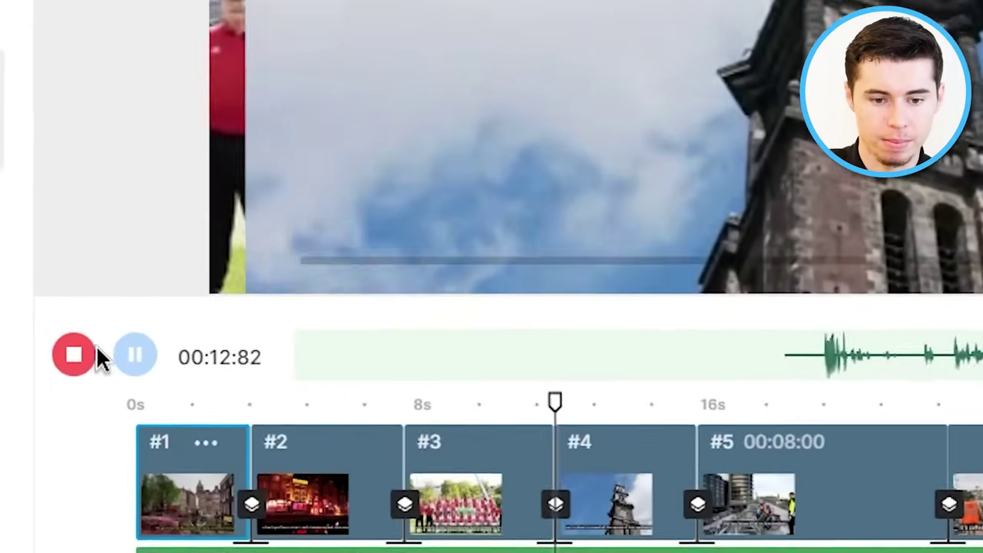
left_click(45, 401)
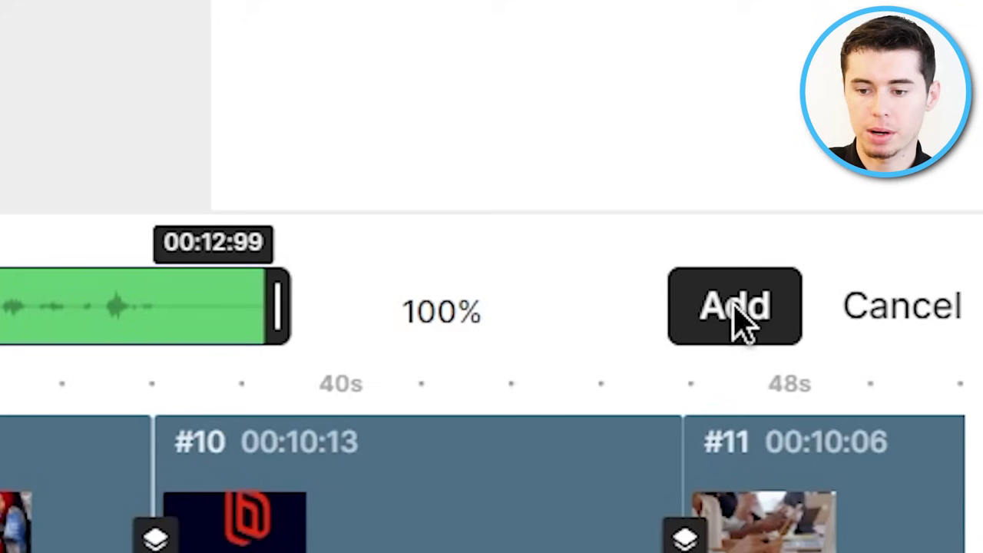
left_click(883, 332)
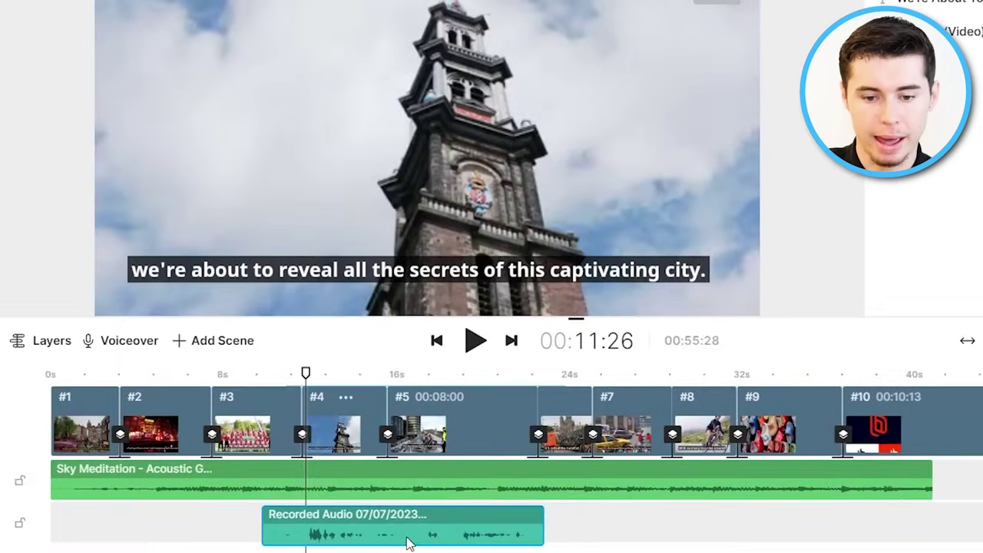
- Align the recorded audio with the video's start, trim about 2 s of silence from its beginning and shift it earlier
left_click_drag(410, 542, 208, 522)
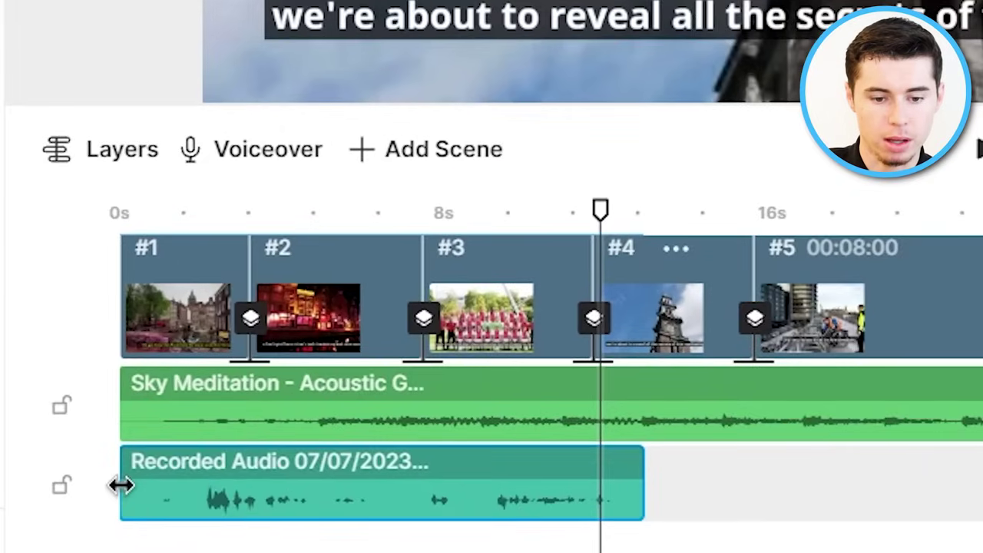
left_click_drag(121, 484, 201, 493)
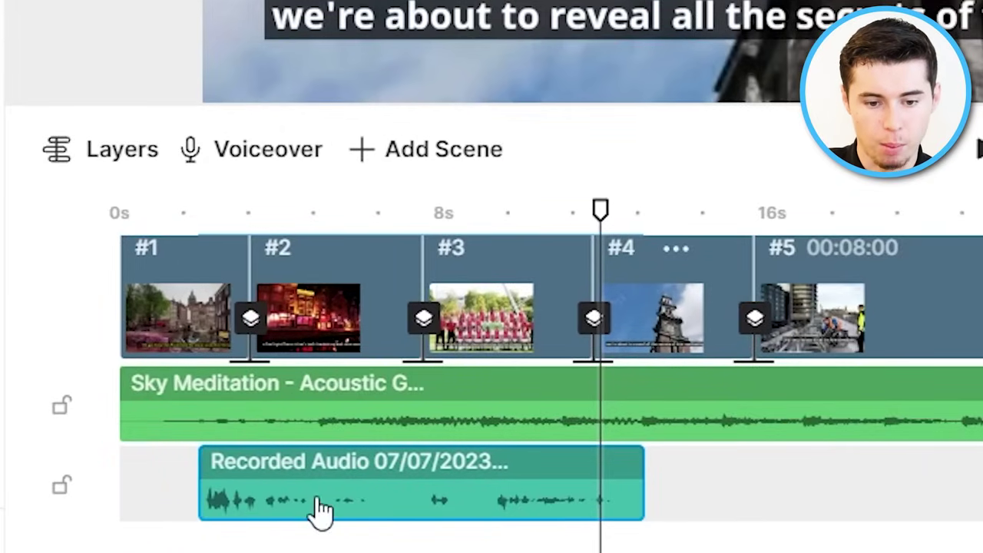
left_click_drag(317, 509, 259, 502)
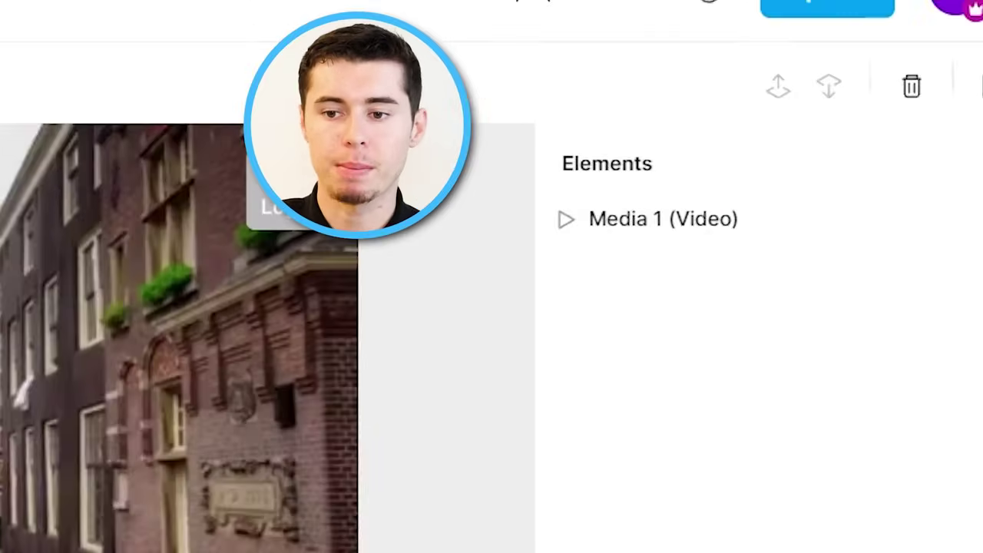
- Export the finished video in 1080p Full HD quality
left_click(943, 42)
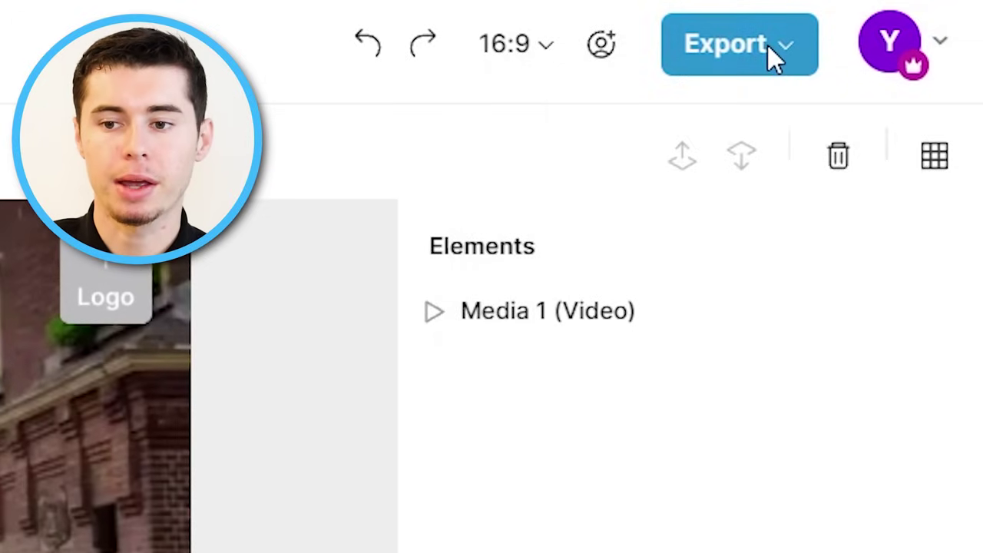
left_click(768, 46)
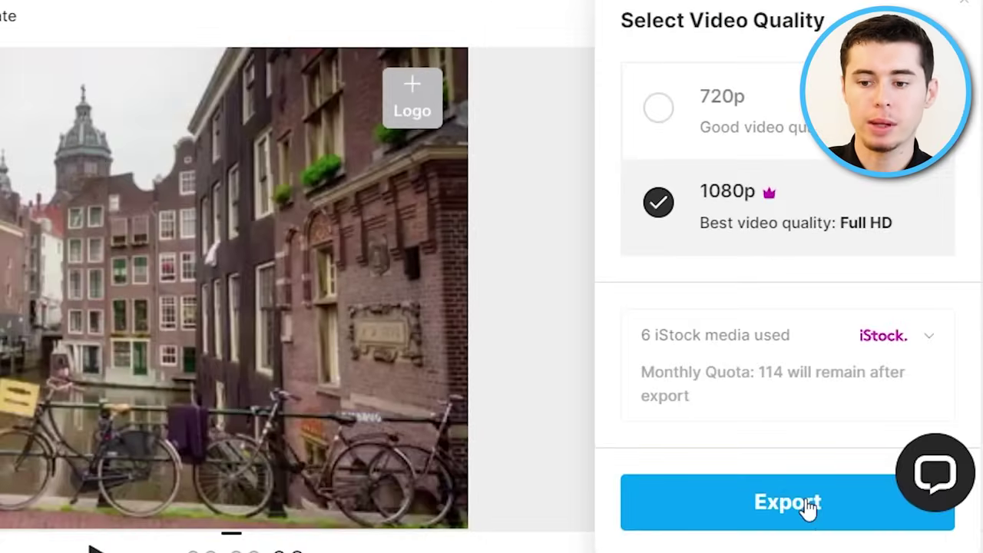
left_click(808, 505)
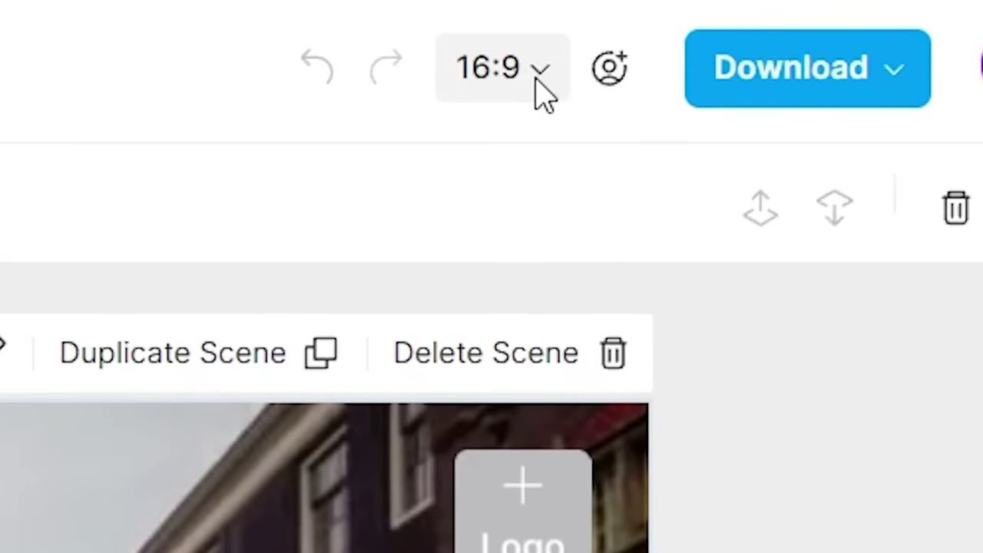
- Resize the video to Vertical 9:16 and set scene 1's caption text size to 48
left_click(537, 76)
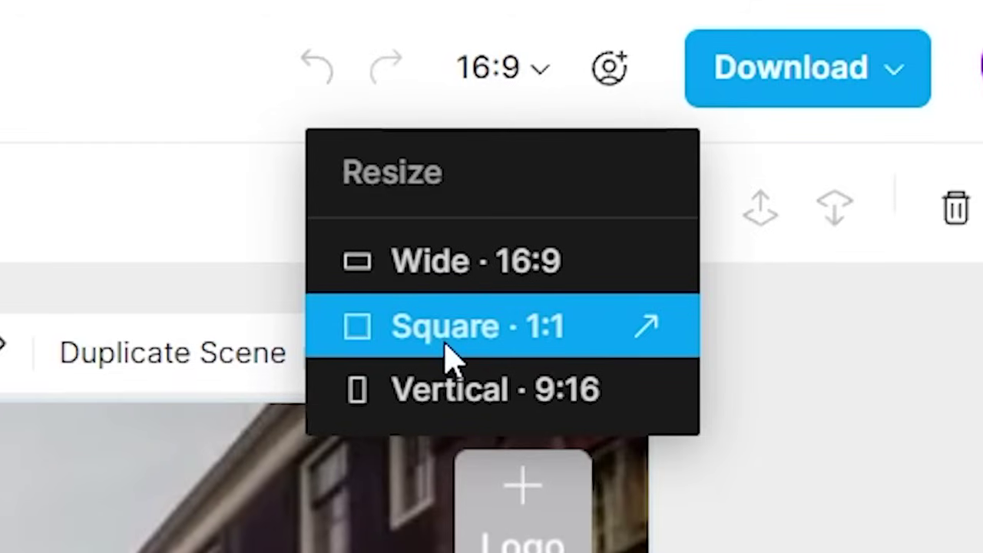
left_click(489, 393)
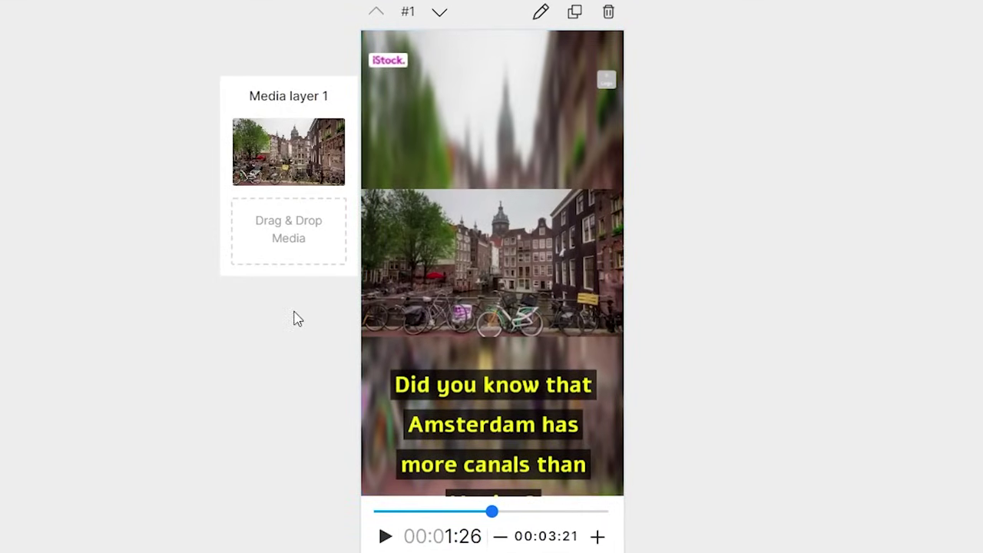
left_click(498, 461)
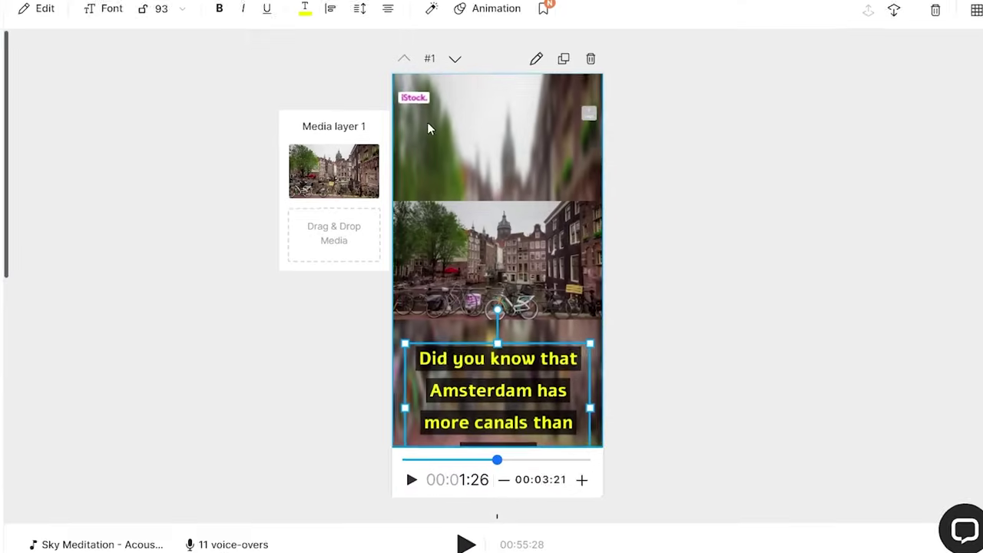
left_click(182, 9)
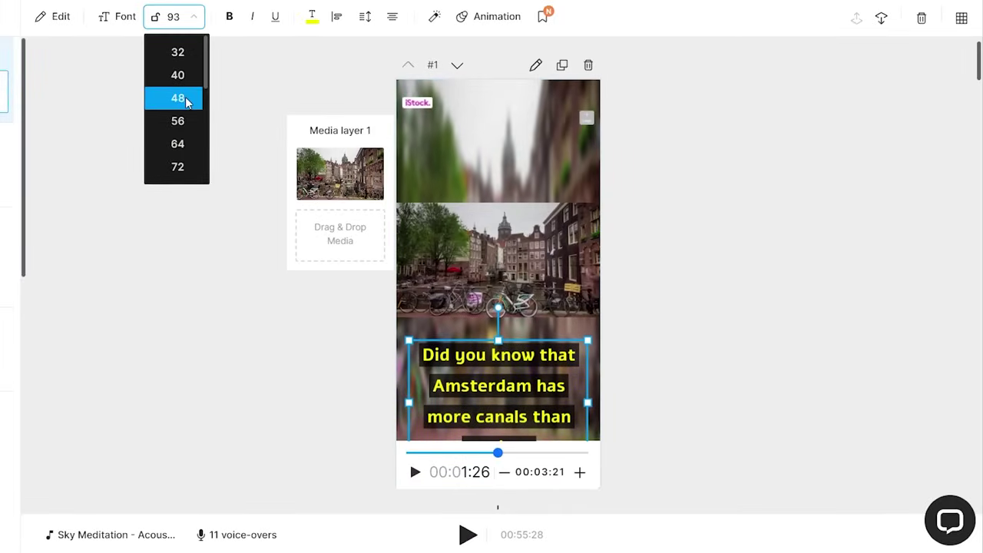
left_click(177, 98)
- Set the fit type of scene 1's background video to Crop to screen
left_click(543, 247)
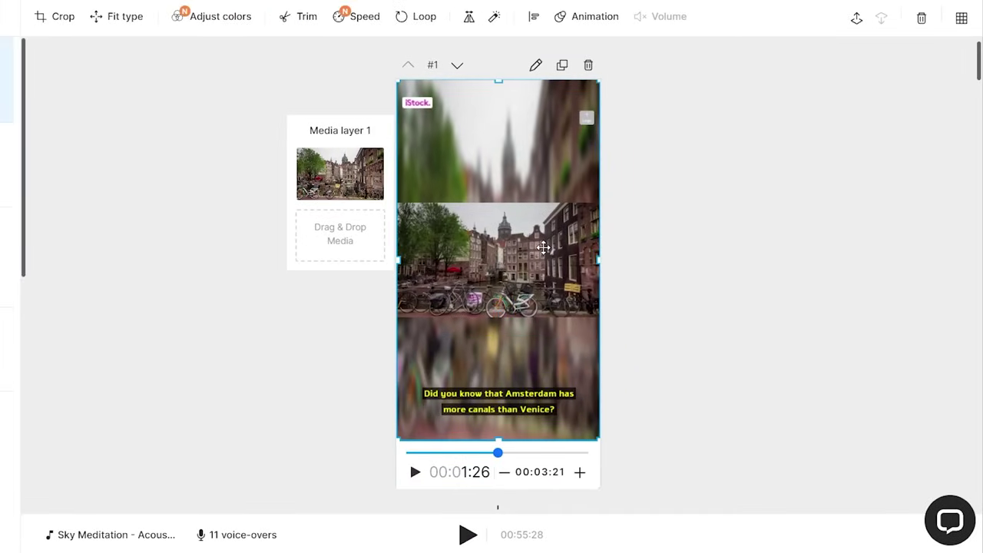
left_click(135, 20)
left_click(110, 123)
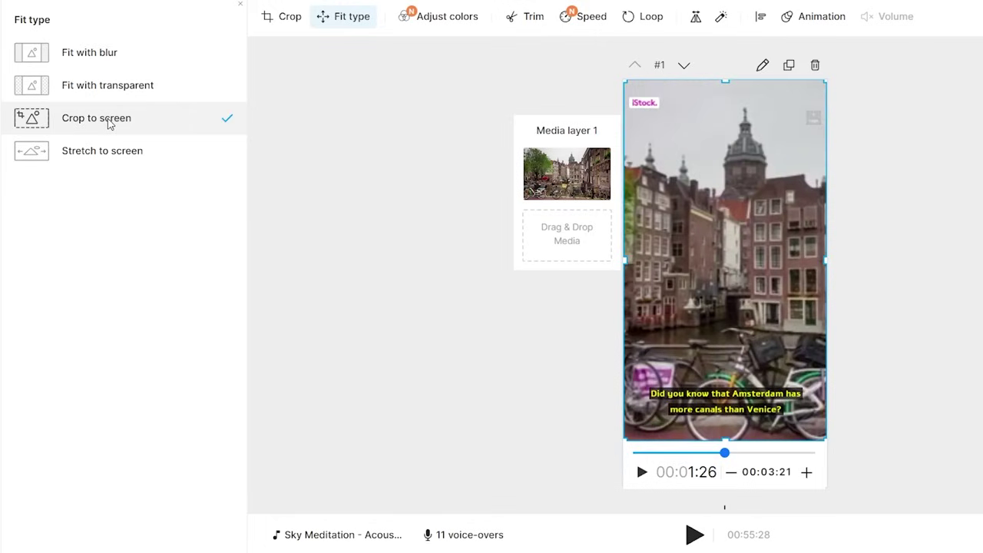
- Try the stretch, transparent and blur fit types on scene 1's video and return to Crop to screen
left_click(94, 149)
left_click(98, 125)
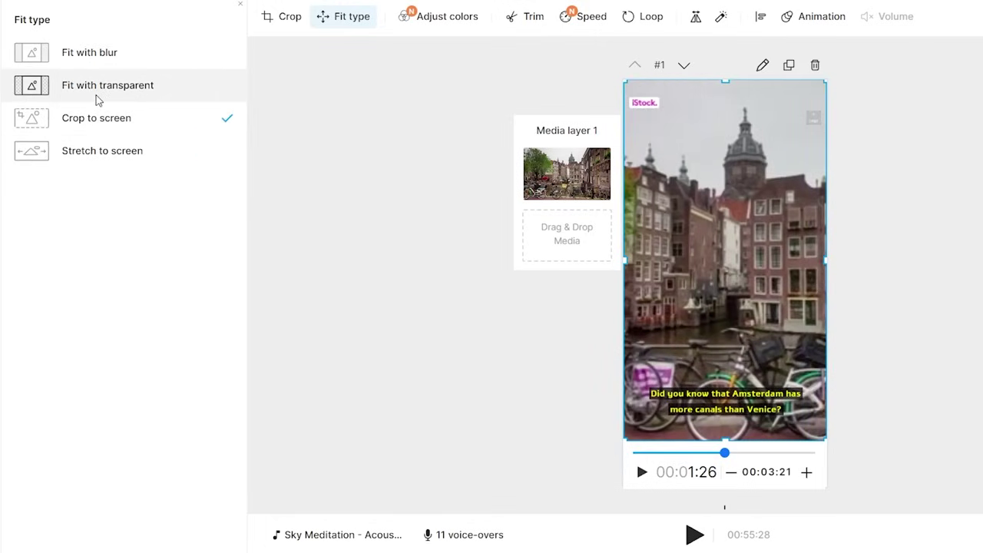
left_click(95, 97)
left_click(105, 60)
left_click(92, 115)
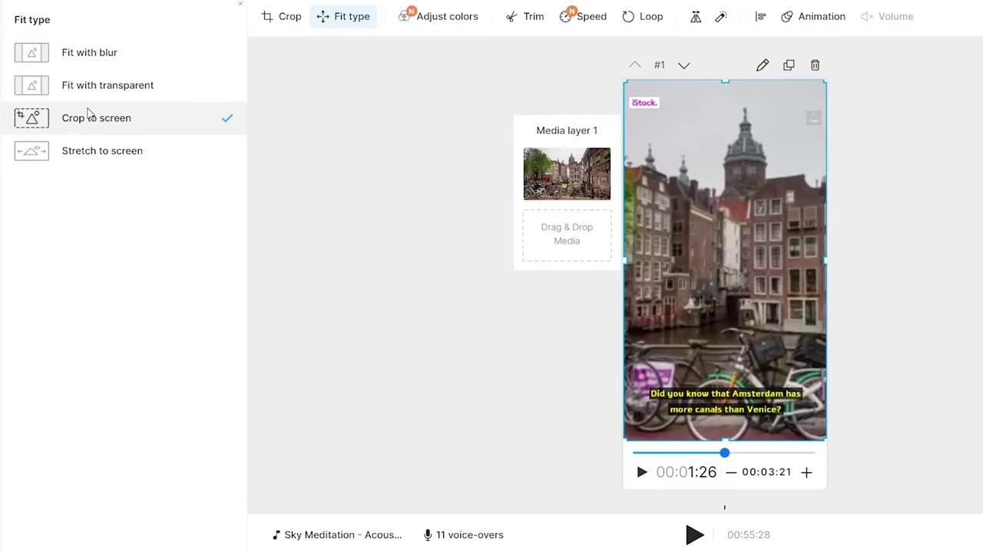
left_click(95, 97)
left_click(92, 113)
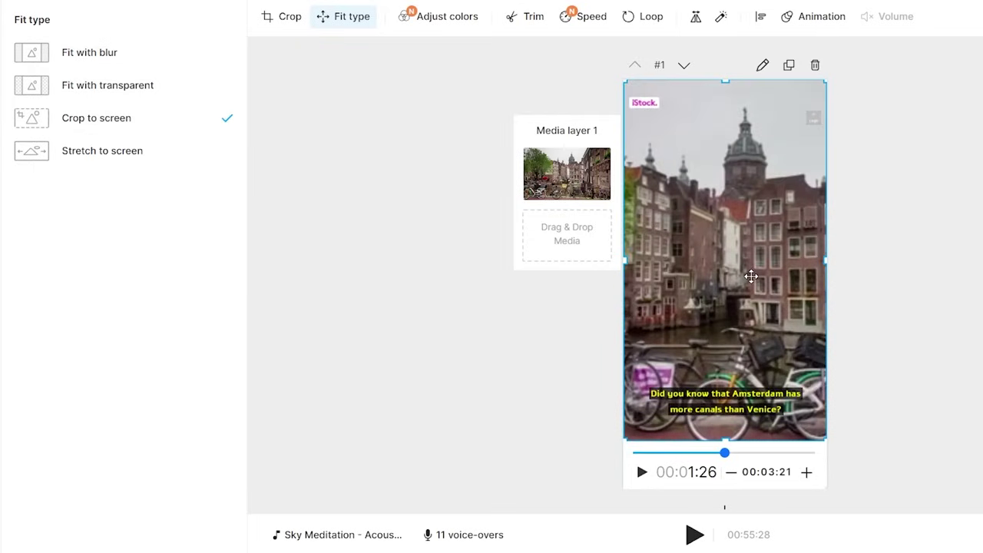
- Reposition the cropped background video within scene 1's vertical frame
left_click(530, 281)
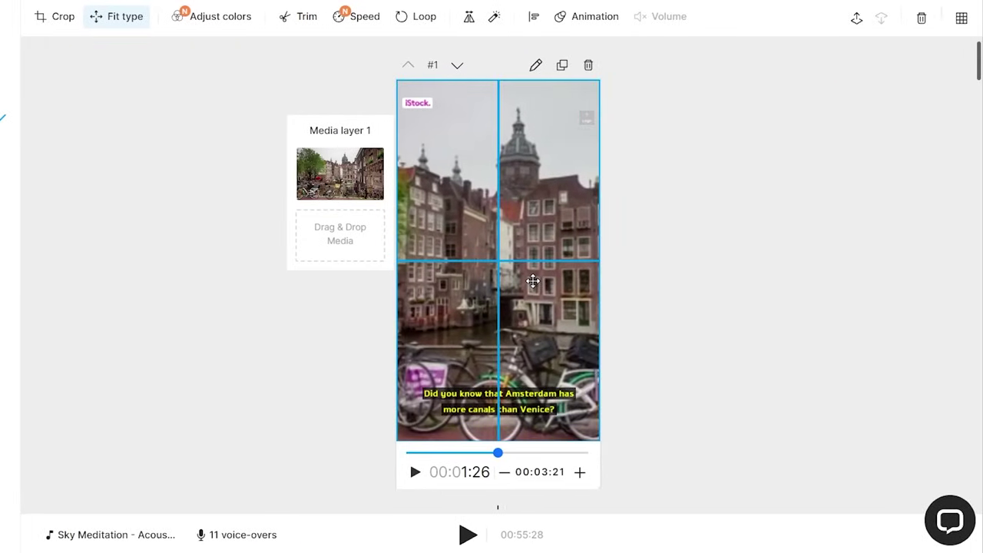
mouse_move(530, 282)
left_mouse_down()
mouse_move(546, 282)
mouse_move(512, 276)
left_mouse_up()
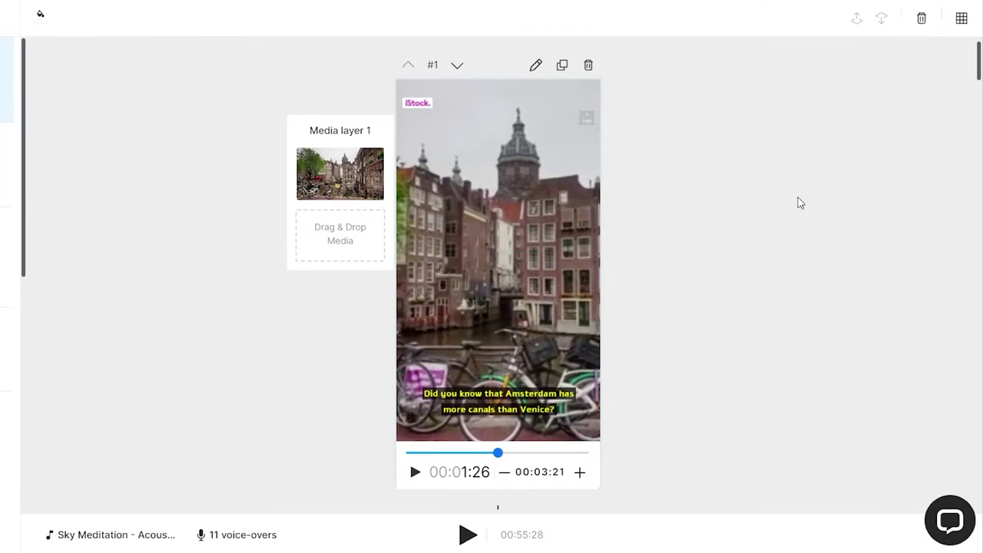
- Review the scenes after scene 1 in the vertical layout and open the download options
scroll(798, 203, "down", 5)
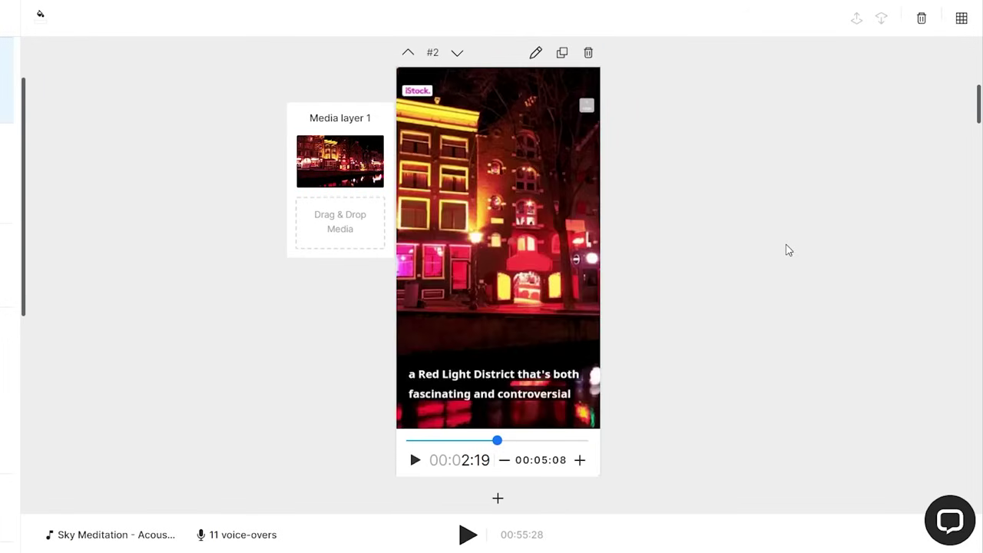
scroll(788, 250, "down", 5)
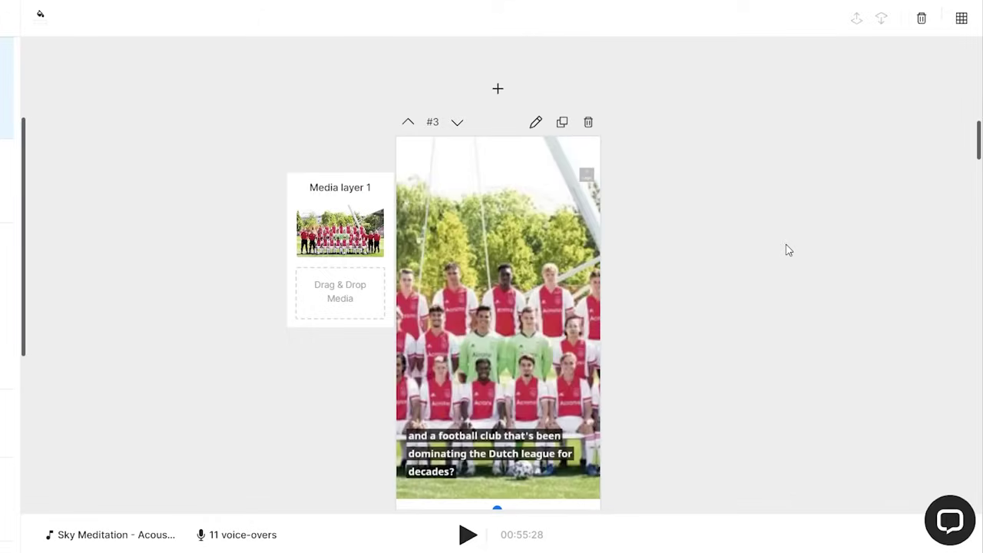
scroll(772, 285, "down", 5)
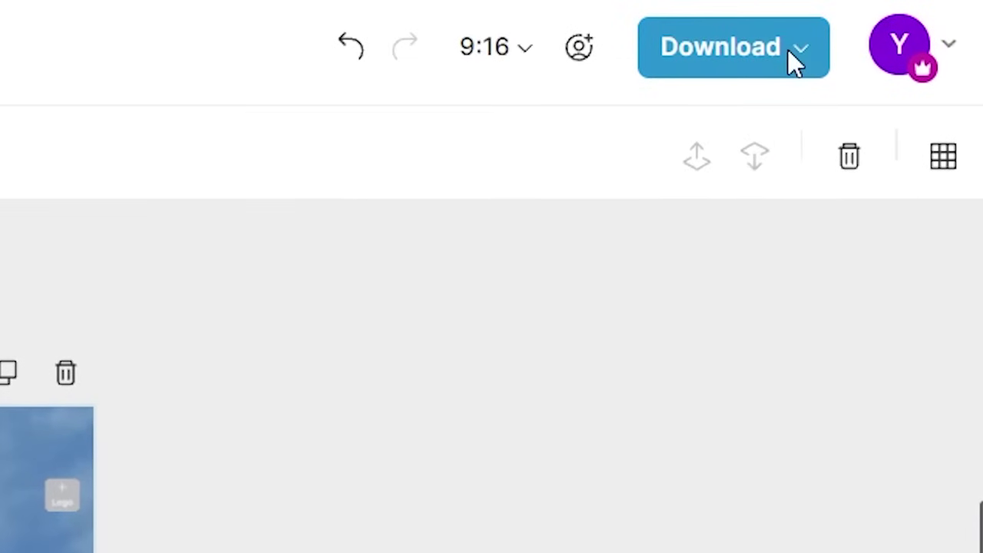
left_click(896, 0)
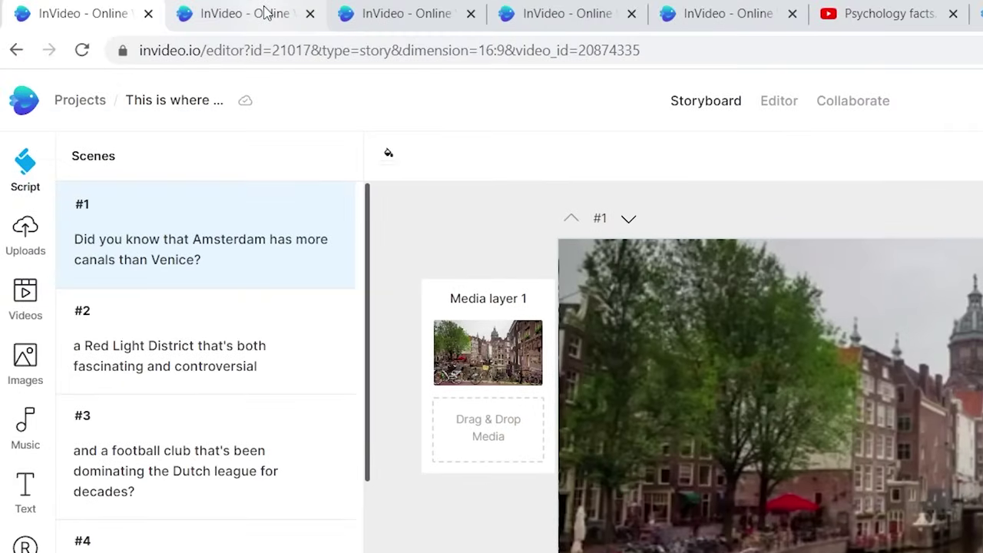
- Switch to the InVideo projects tab, go to the dashboard's templates and play the snake countdown video from its start
left_click(258, 10)
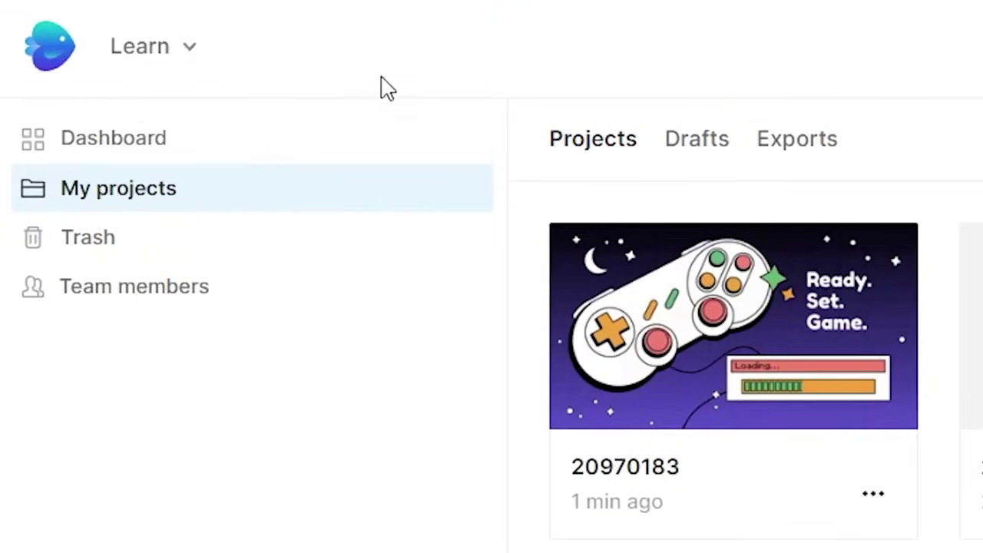
left_click(70, 192)
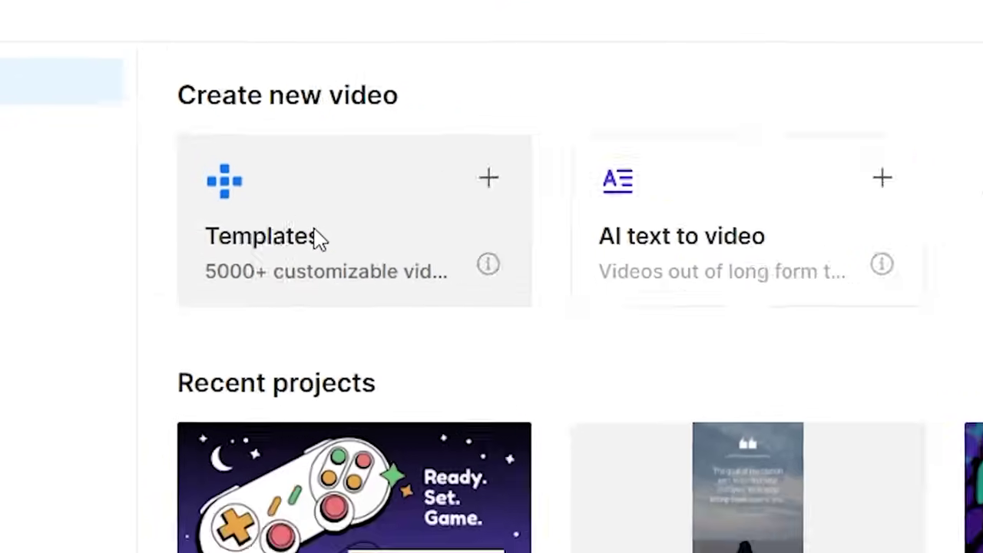
left_click(420, 286)
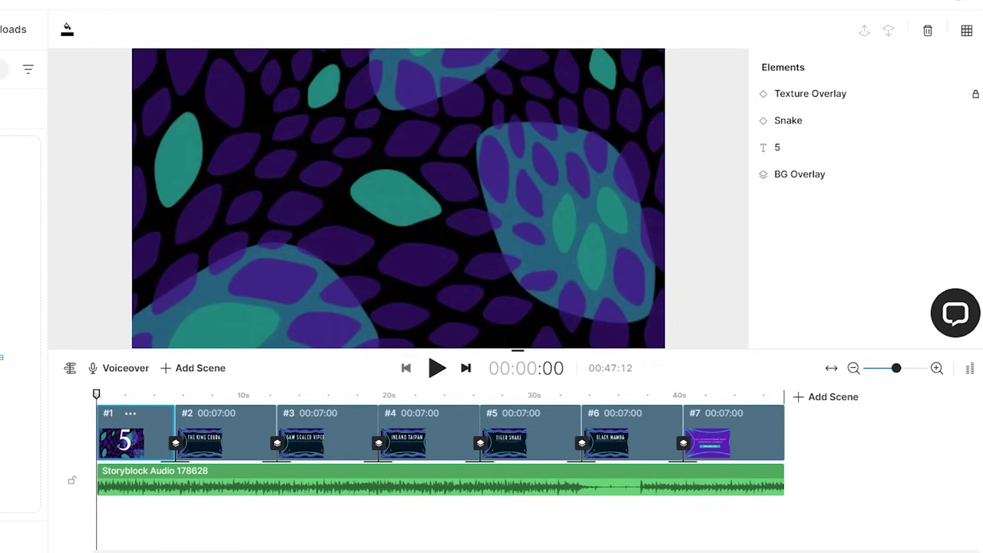
left_click(436, 367)
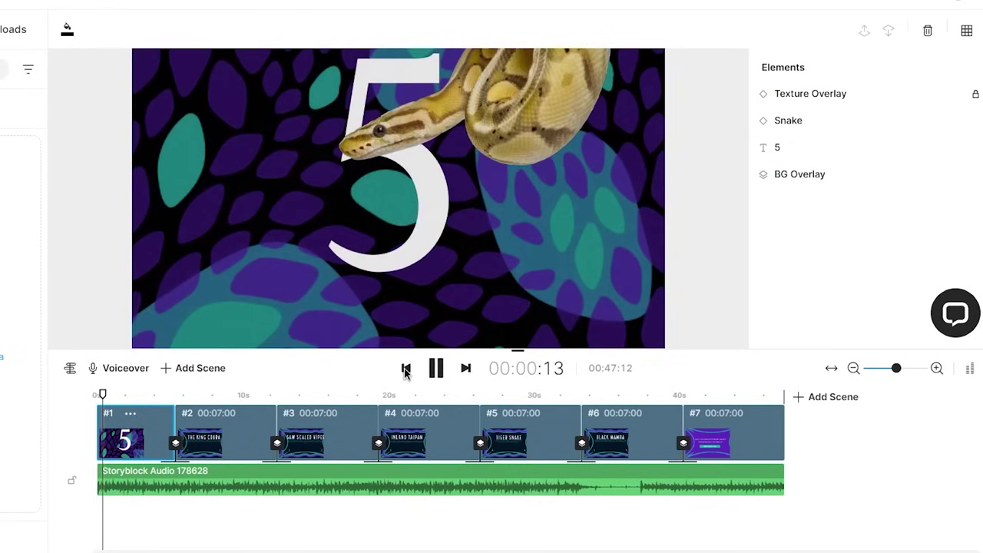
- Pause the snake video and filter the template library by type, trying Slideshow, Motion Posters and Intros and keeping only Tutorial
left_click(435, 368)
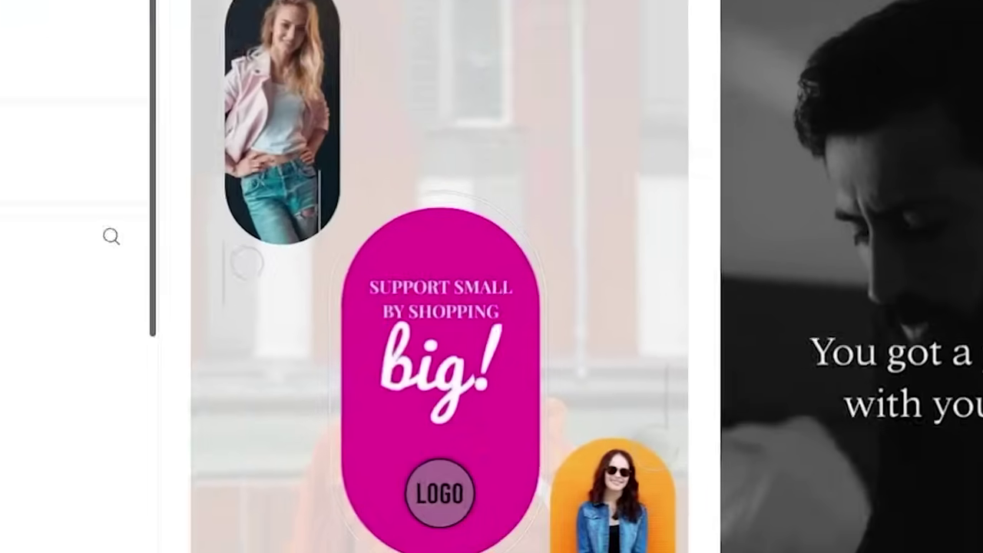
scroll(164, 281, "down", 5)
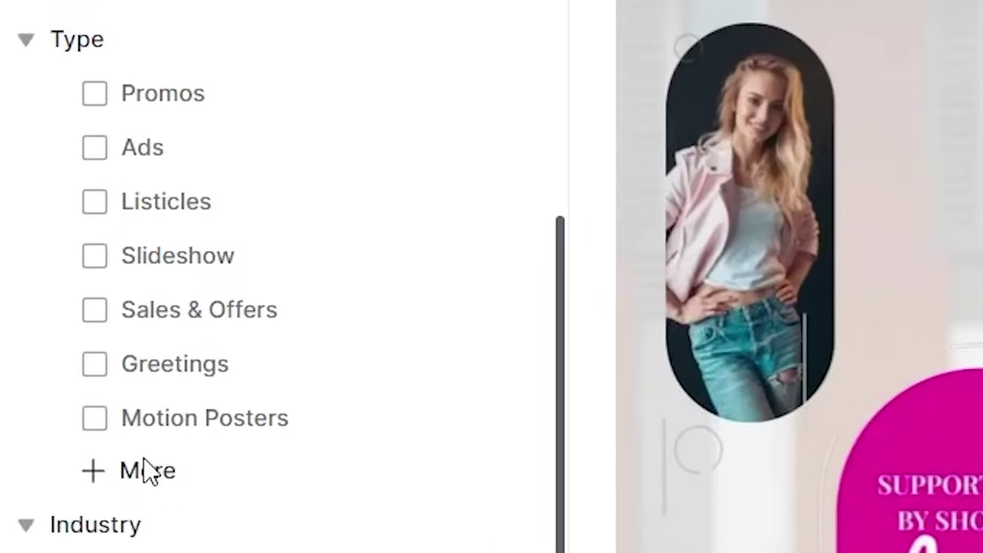
left_click(96, 204)
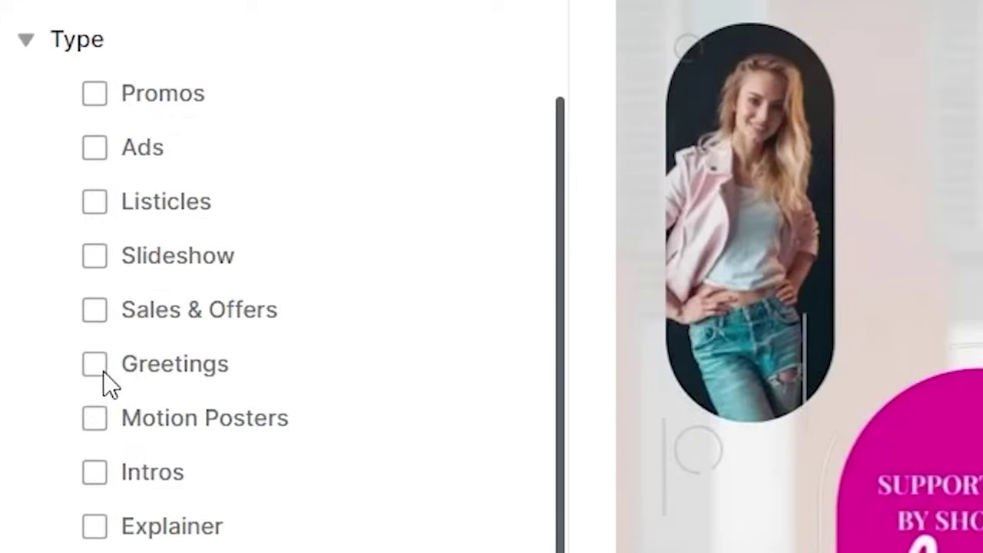
left_click(93, 261)
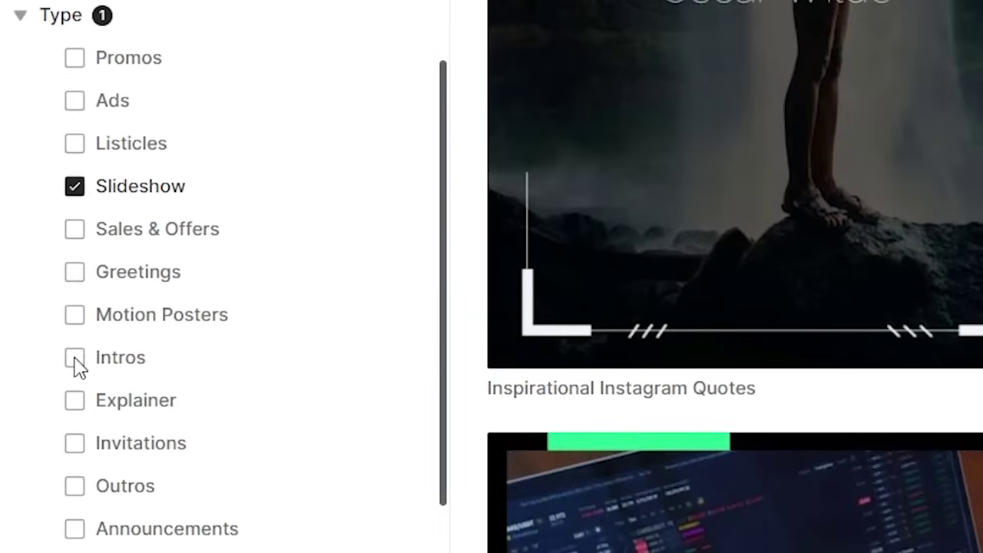
left_click(75, 359)
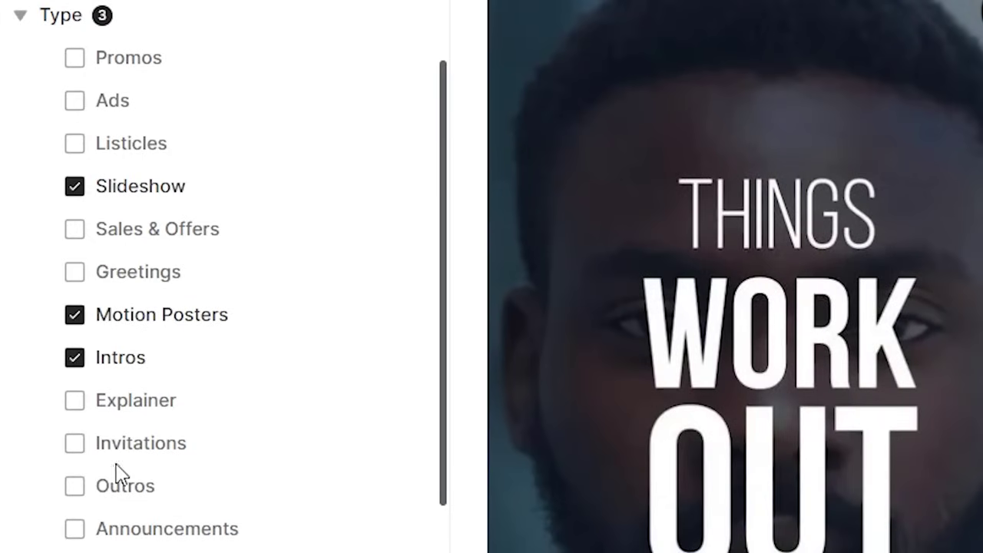
scroll(222, 276, "down", 4)
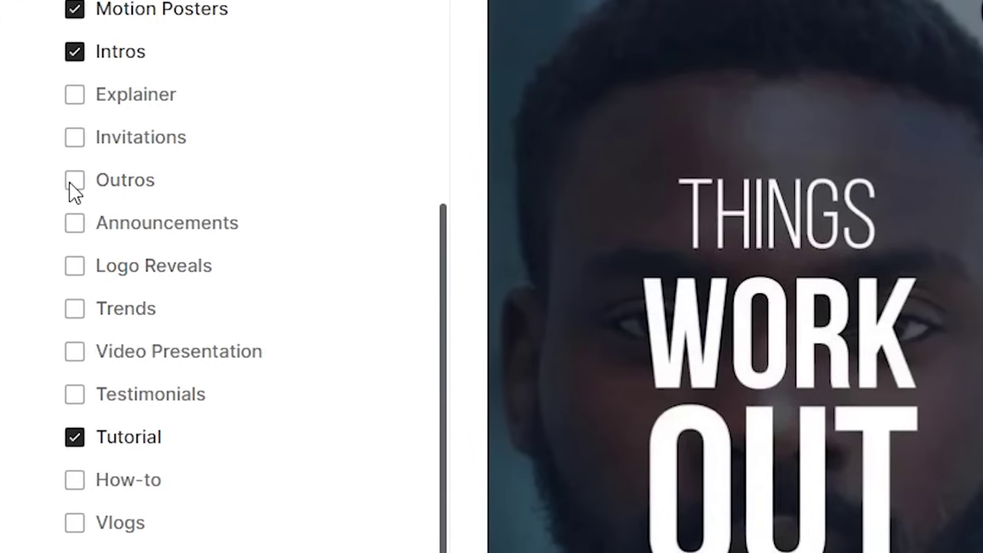
left_click(75, 52)
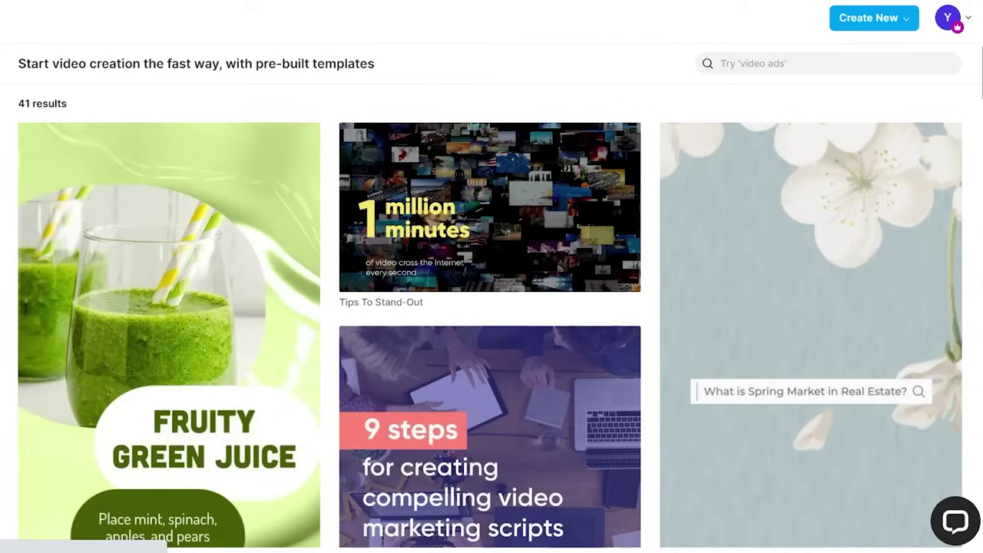
- Browse the tutorial templates and limit them to the Landscape aspect ratio
scroll(450, 390, "down", 3)
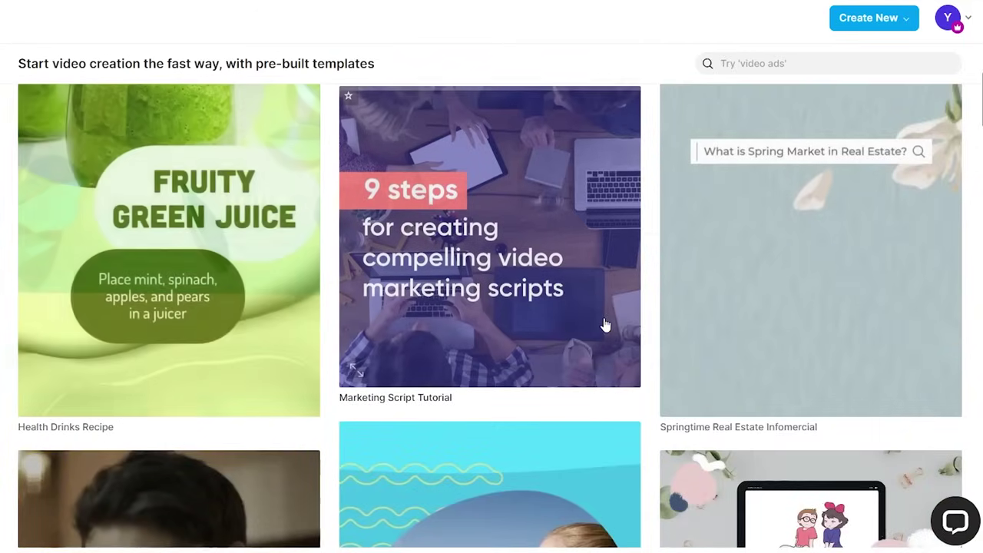
scroll(604, 324, "down", 8)
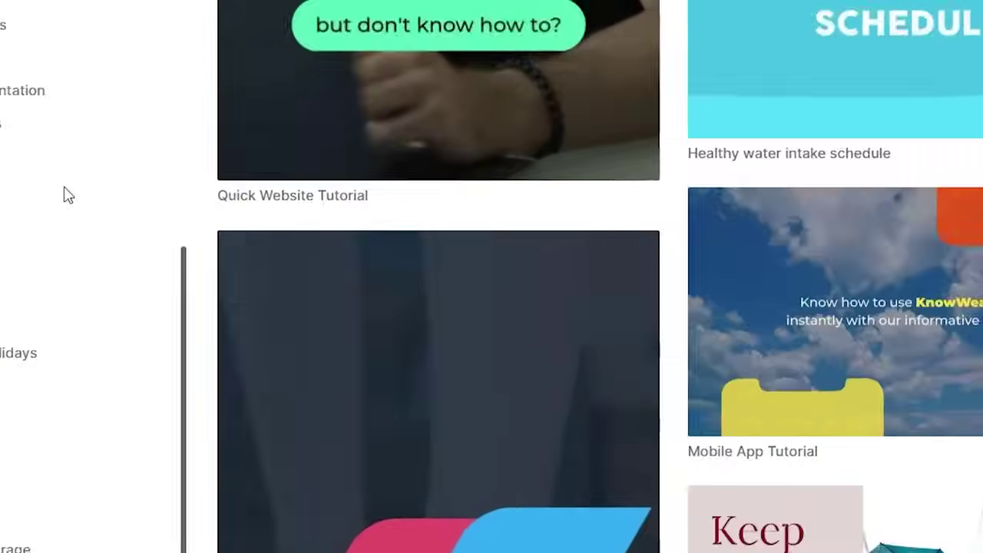
scroll(345, 44, "up", 10)
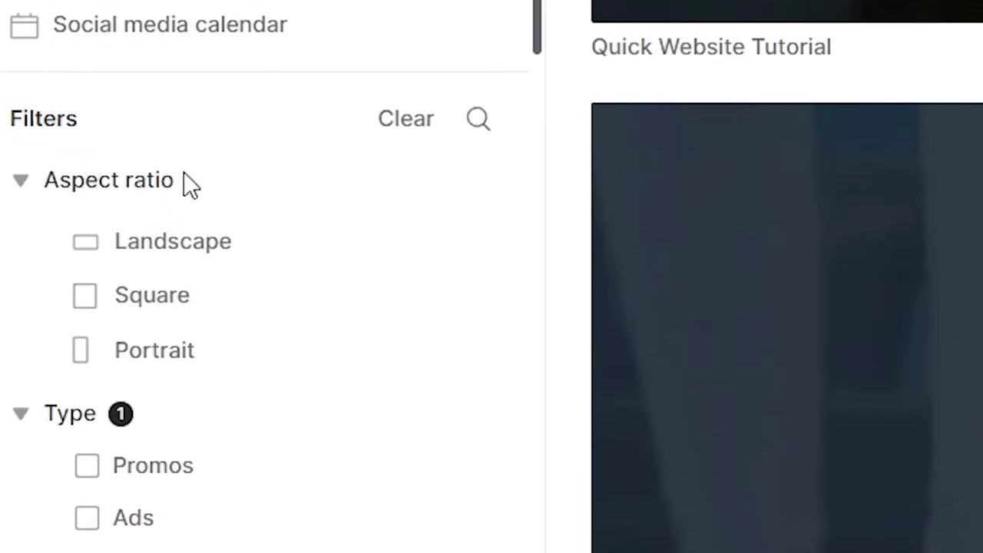
left_click(142, 234)
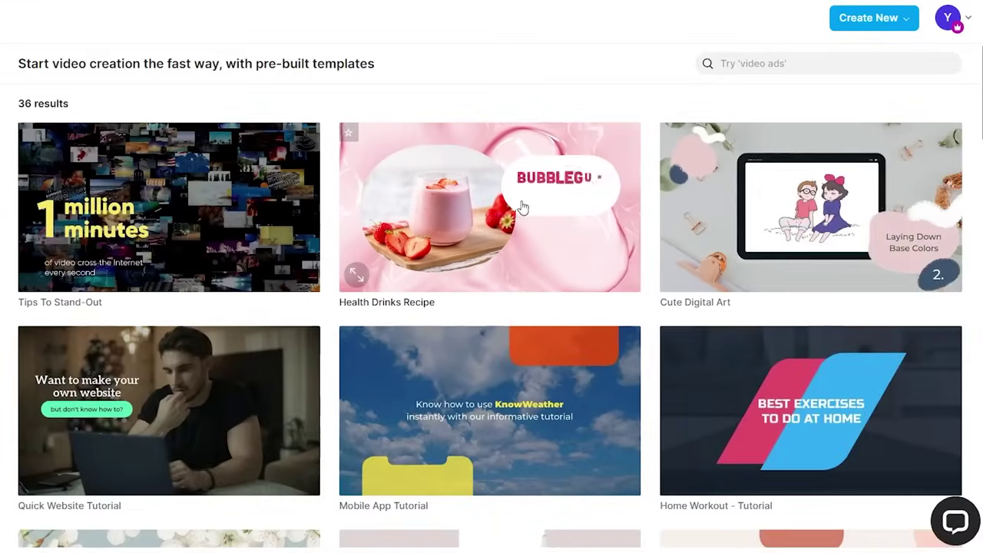
- Start a project from the Health Drinks Recipe template in Landscape (16:9) and play its first scenes
left_click(523, 201)
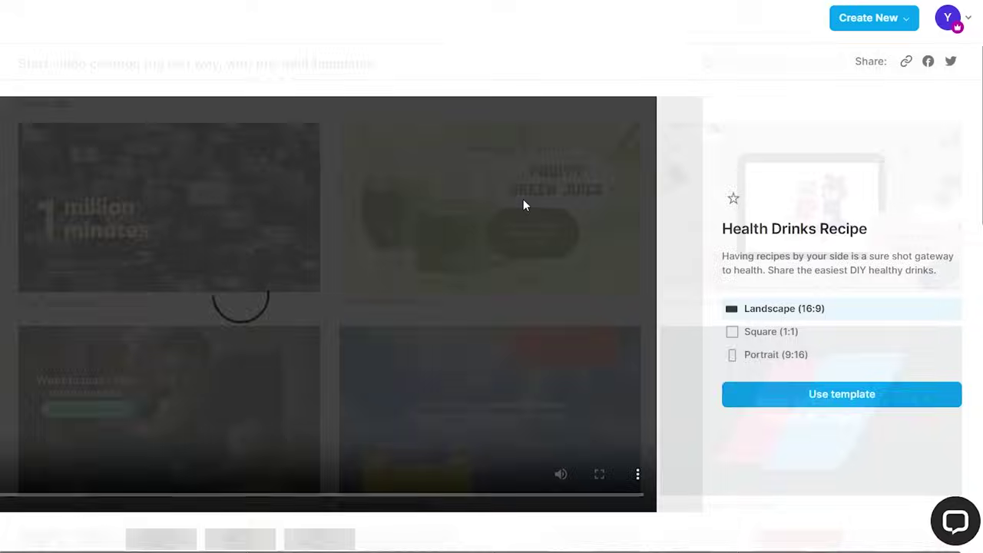
left_click(811, 403)
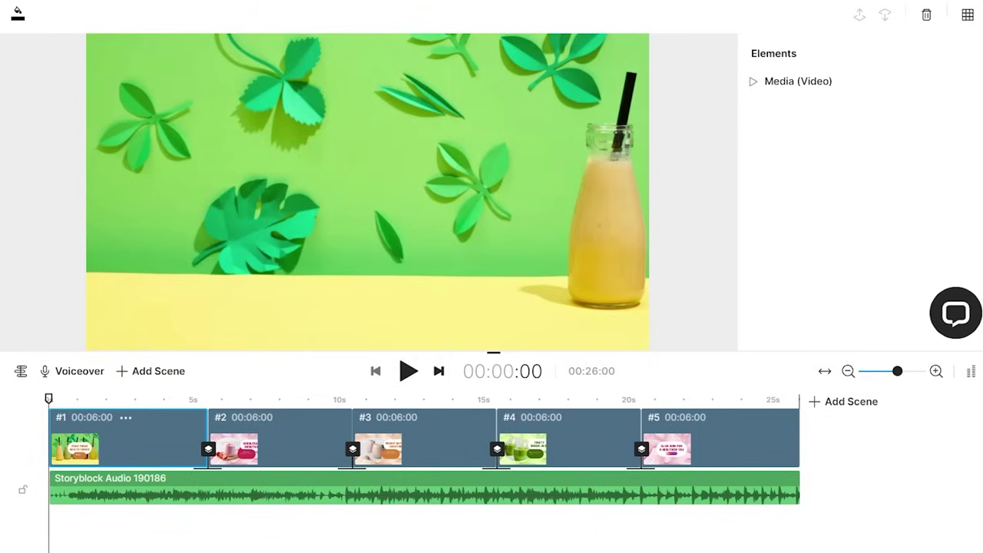
left_click(407, 371)
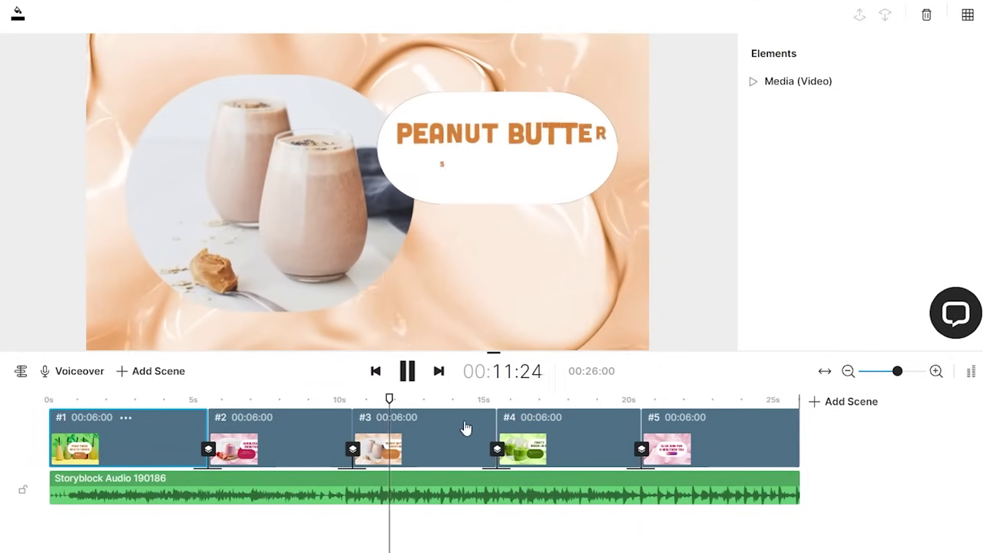
left_click(408, 372)
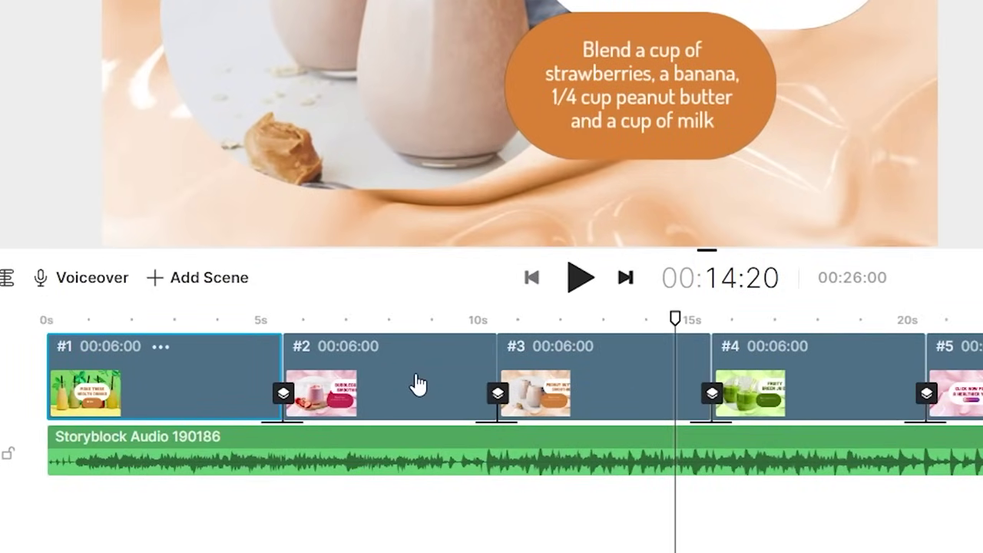
- Lengthen scene 2 to 8:16, play the video from just before that scene, and extend it further to 9:06
left_click(299, 444)
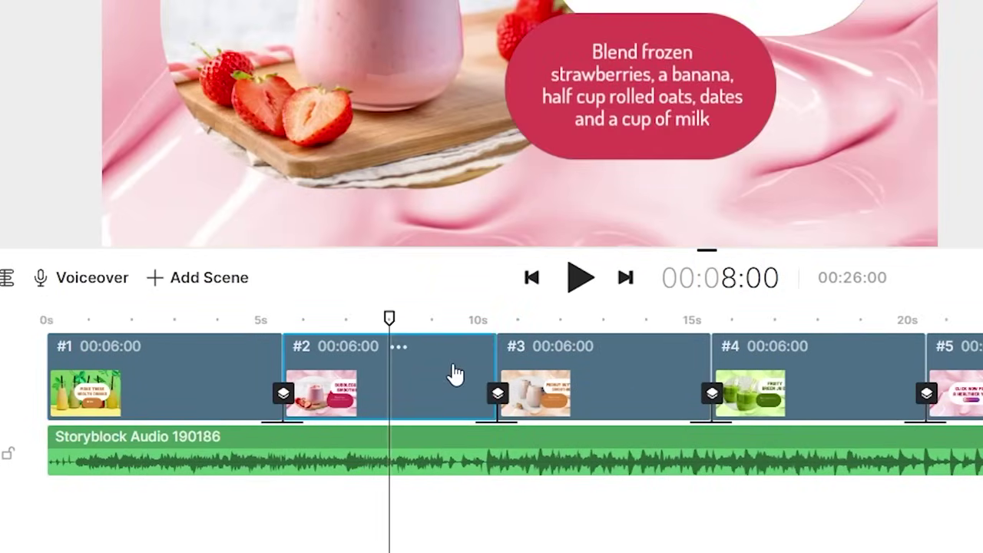
left_click_drag(493, 358, 604, 364)
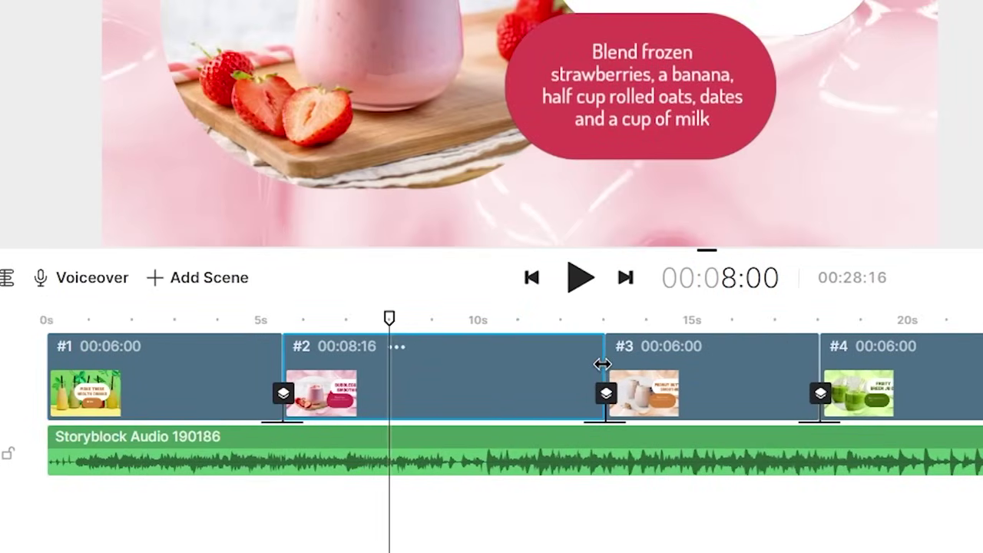
left_click_drag(395, 334, 271, 321)
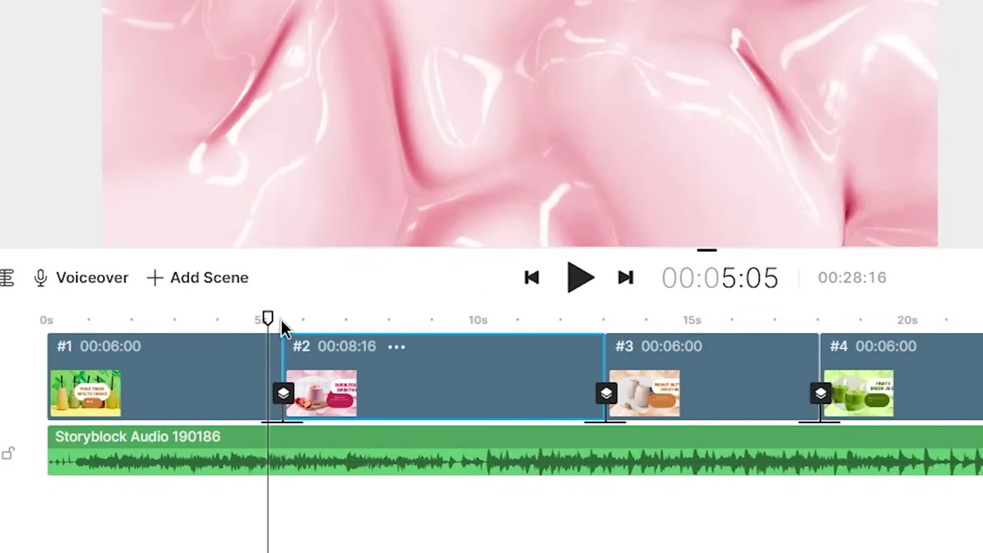
left_click(580, 277)
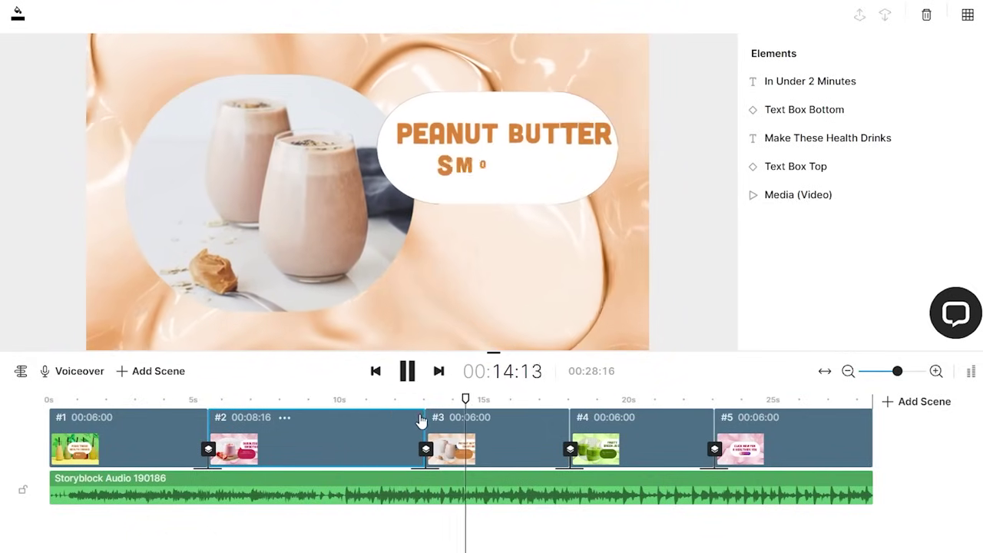
left_click_drag(423, 424, 444, 423)
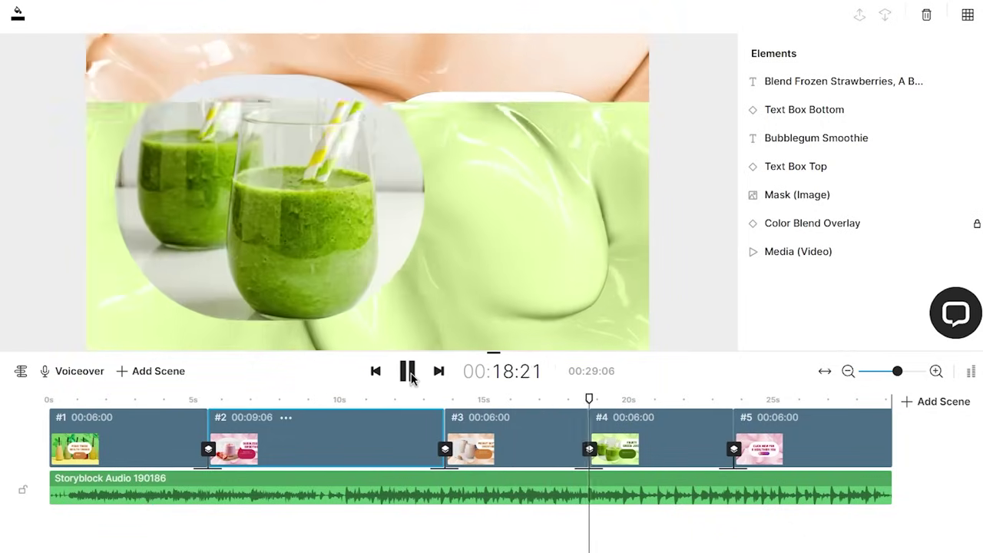
left_click(409, 374)
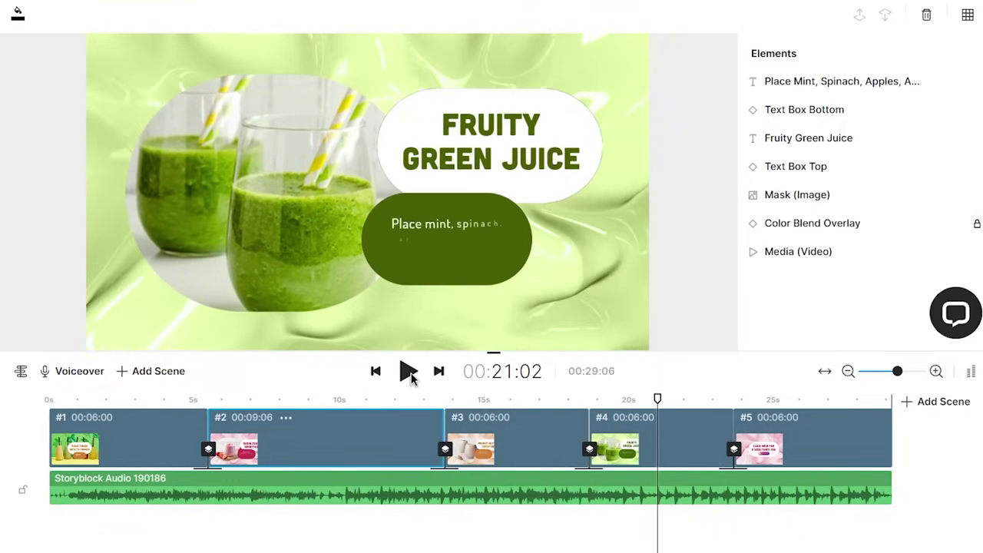
- Play the opening of the video and review scenes 2 through 5 one after another
left_click_drag(650, 397, 40, 414)
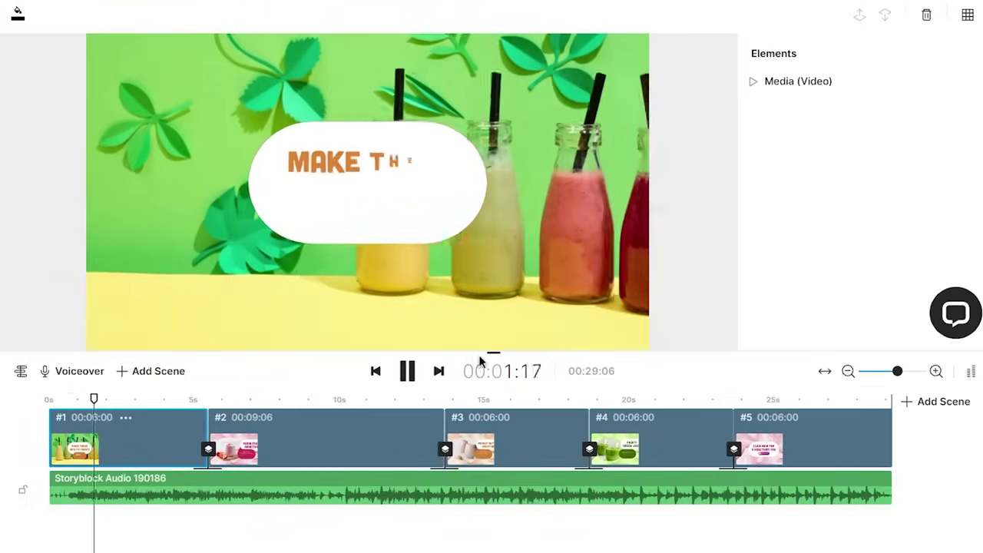
key("space")
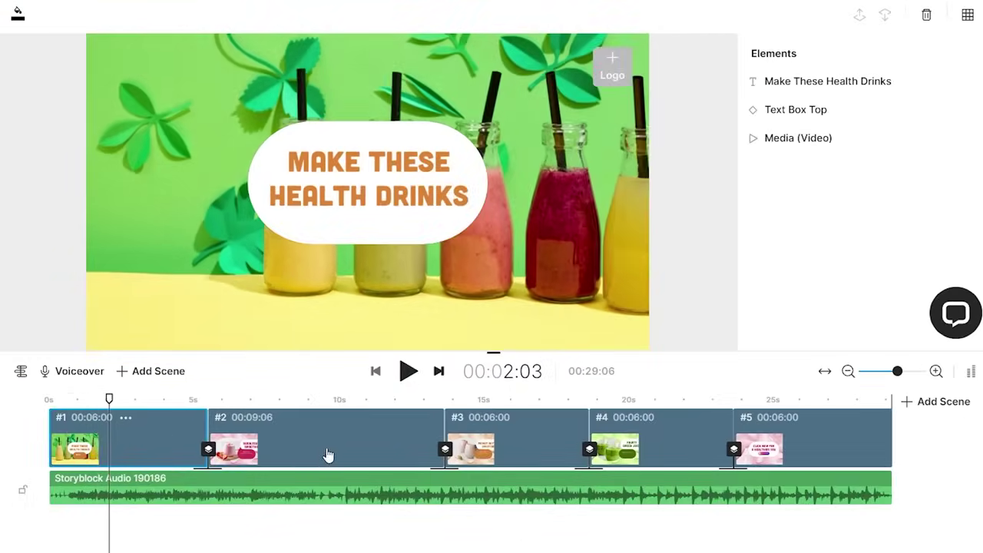
left_click(328, 456)
left_click(529, 443)
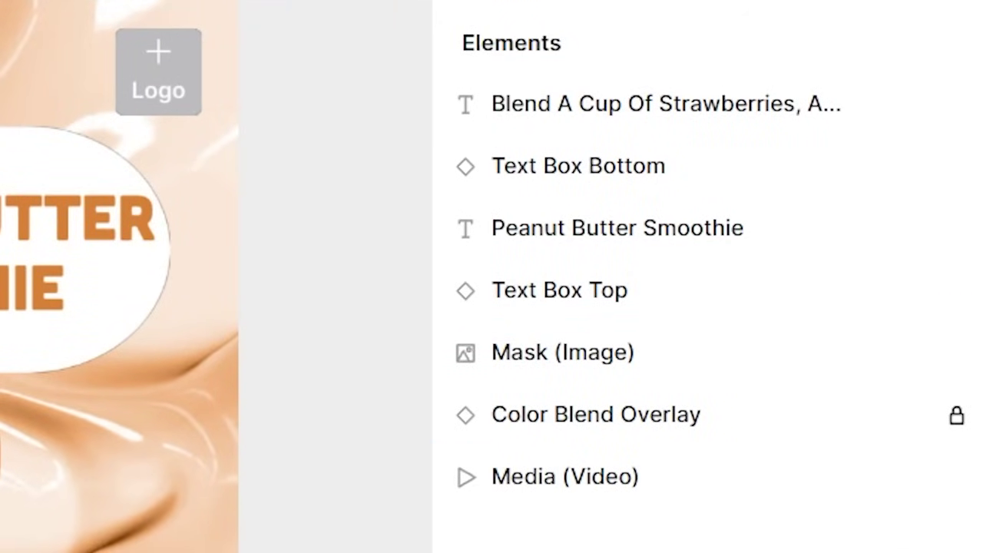
left_click(649, 444)
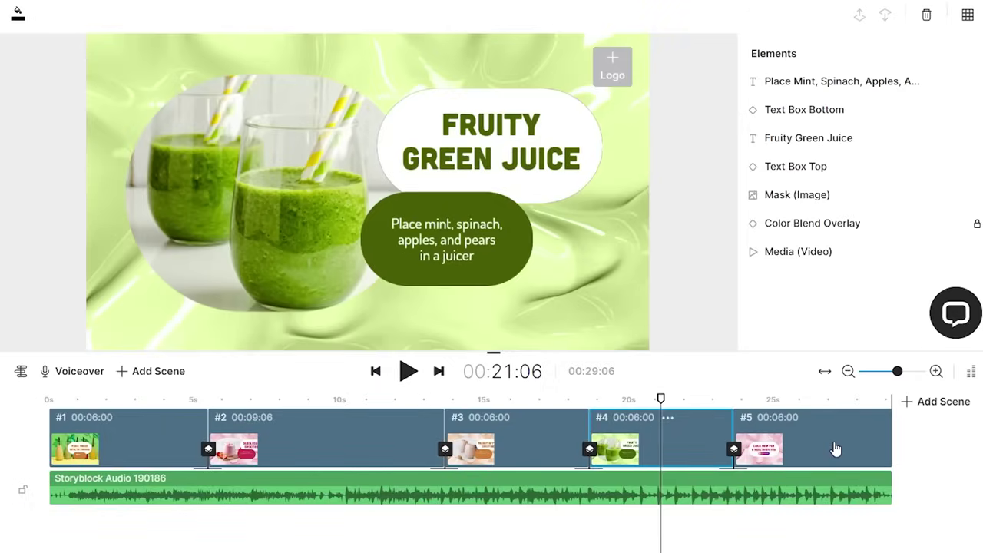
left_click(835, 449)
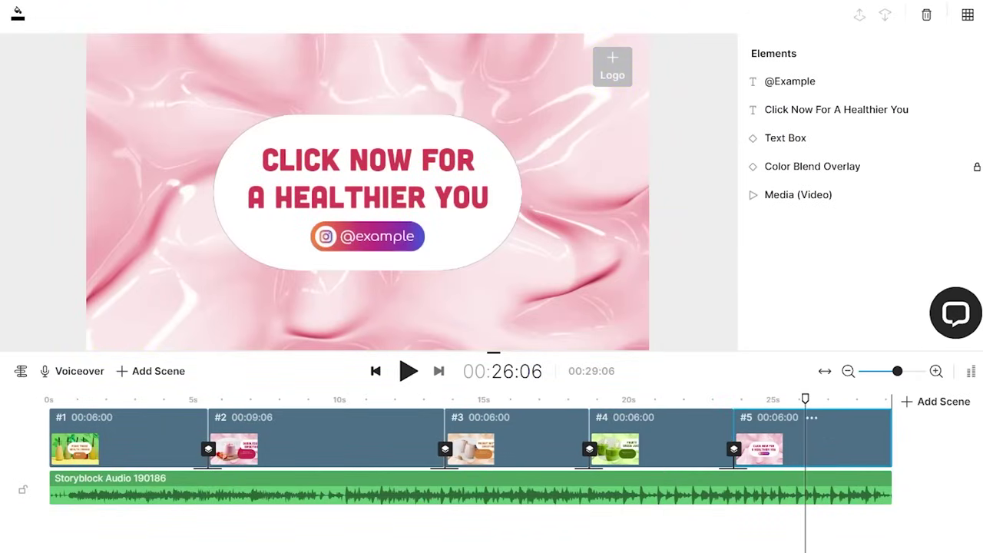
- Remove the logo placeholder from all scenes, starting from scene 1
left_click(135, 453)
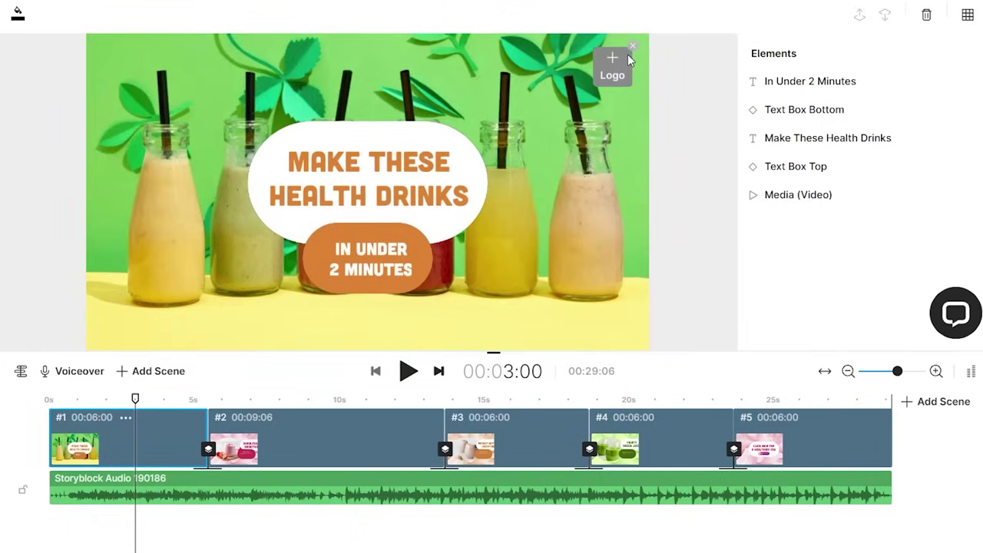
left_click(631, 46)
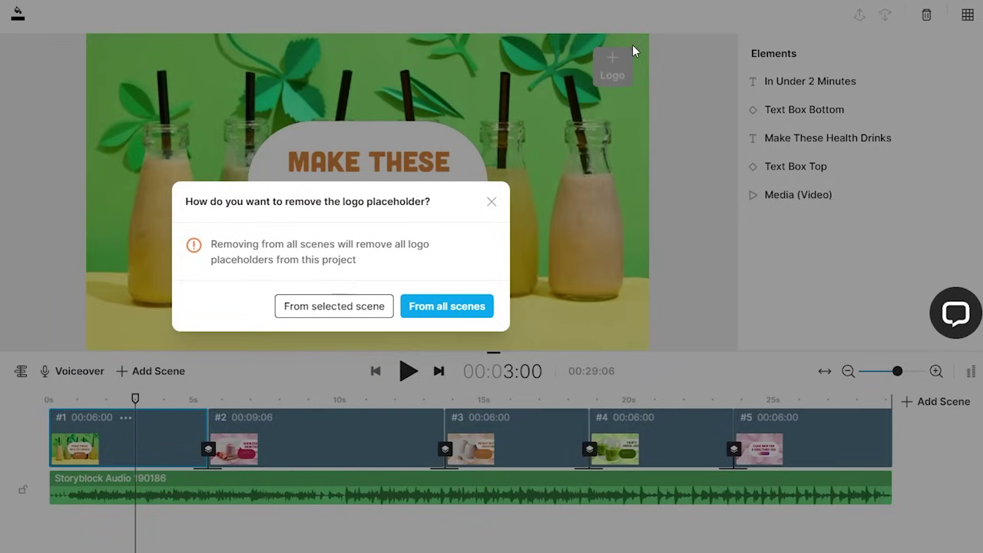
left_click(445, 305)
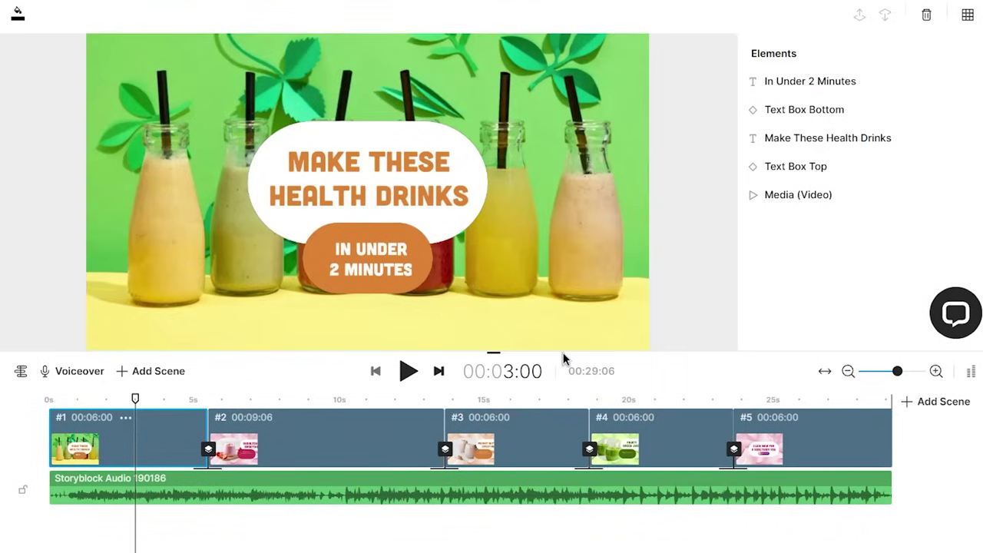
- Play scene 1 from its start, and replay it from about 3 seconds to check the lower text box's animation
left_click(31, 397)
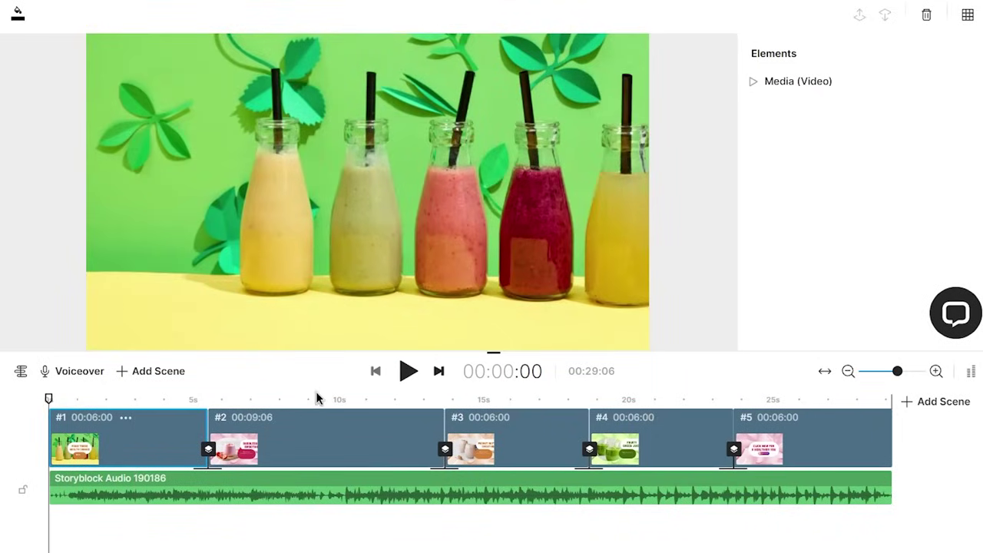
left_click(407, 371)
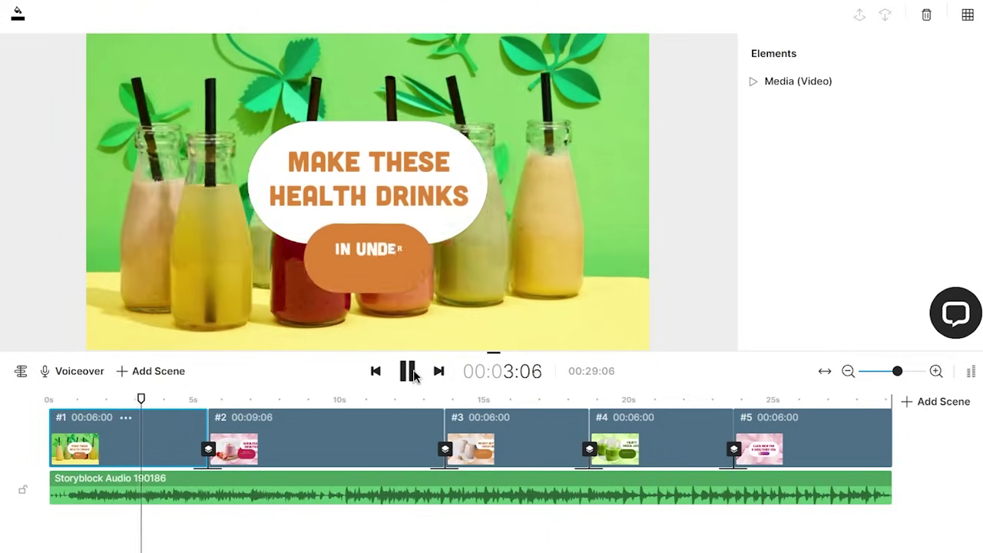
left_click(408, 371)
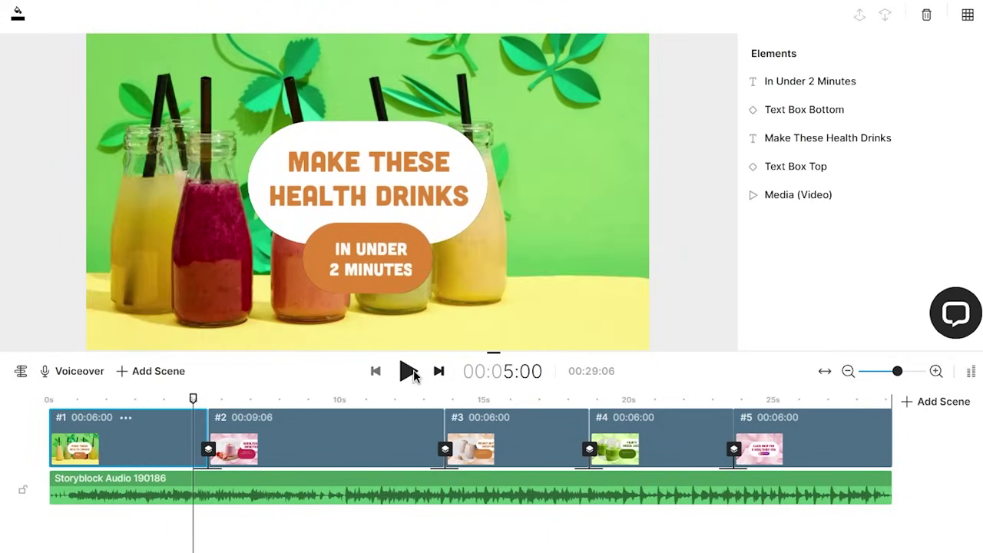
left_click(136, 400)
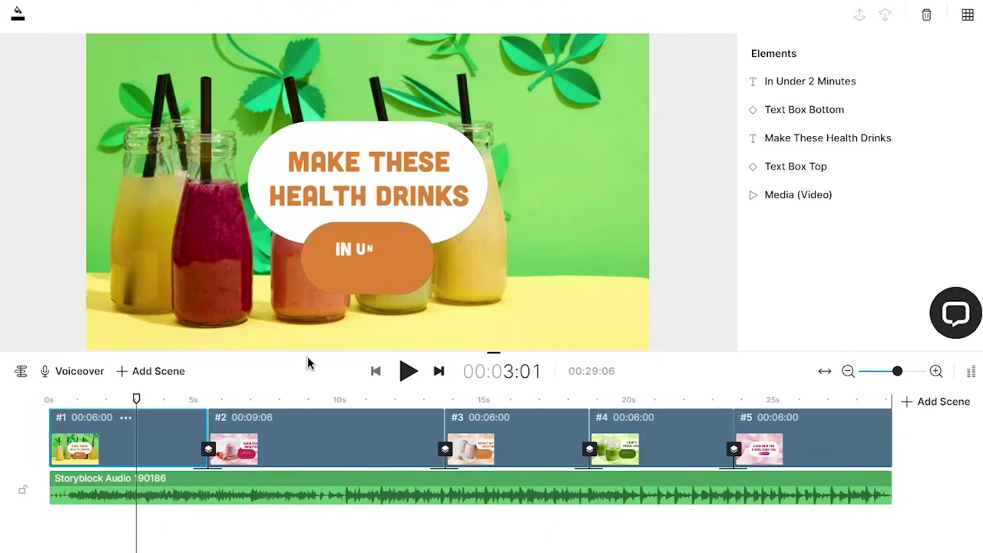
left_click(405, 374)
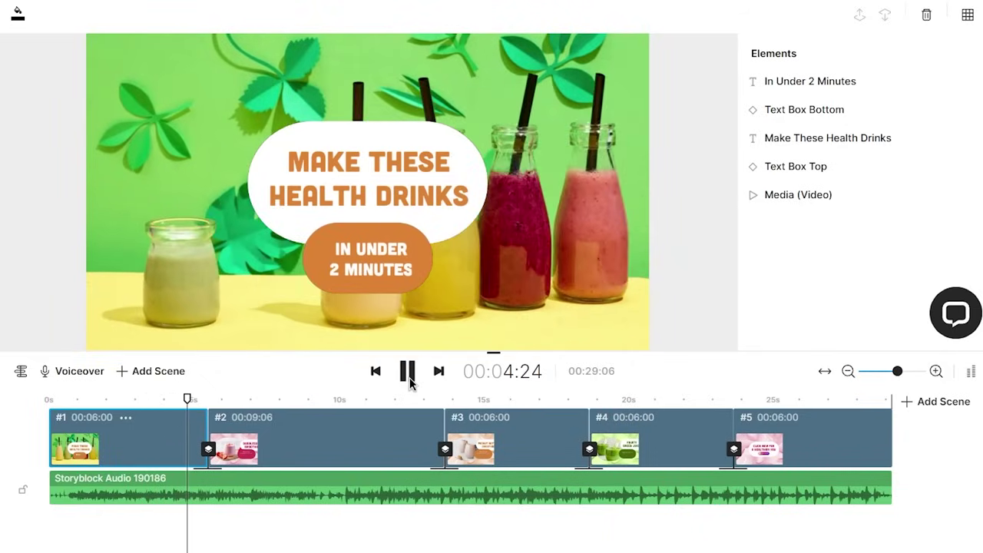
left_click(408, 378)
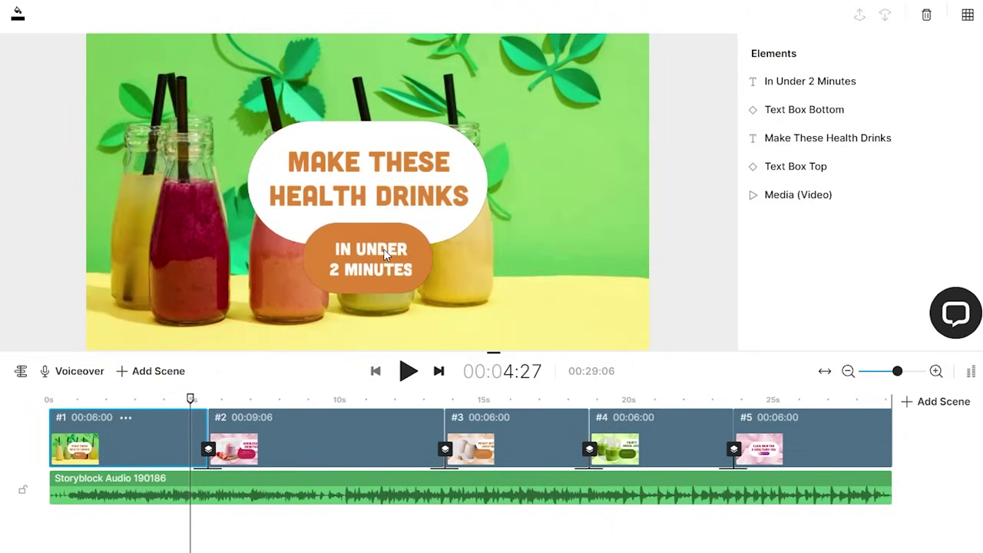
- Change the lower text in scene 1 to "in under 10 minutes"
left_click(384, 252)
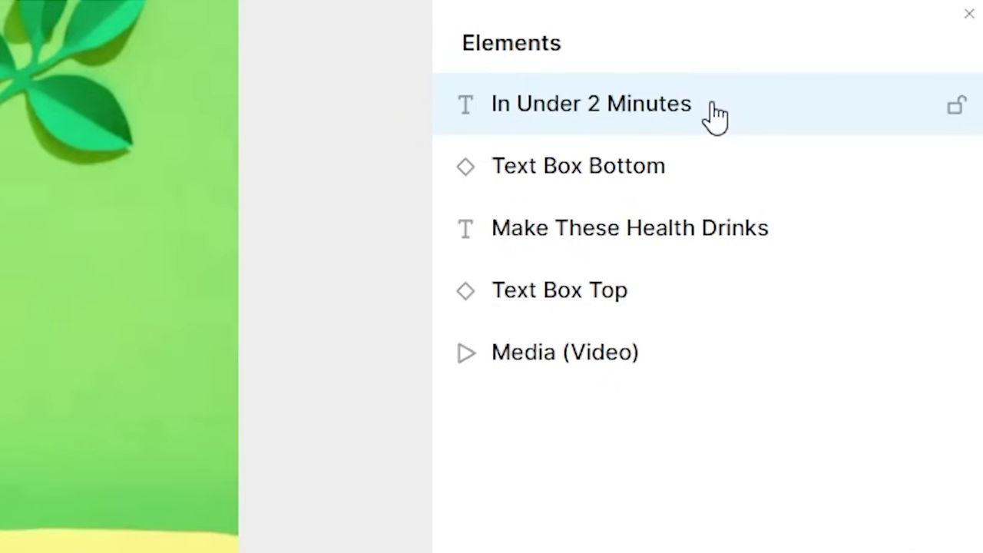
double_click(715, 115)
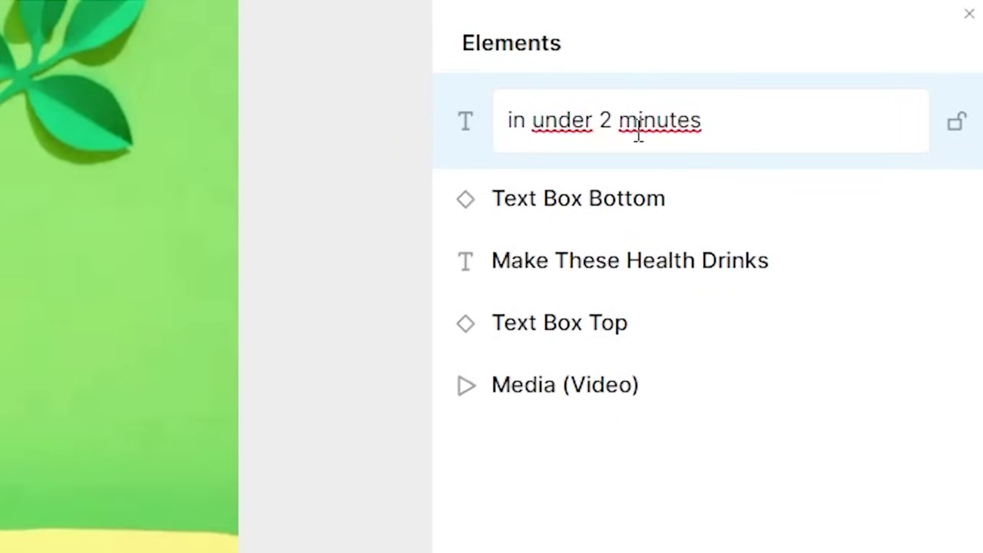
key("BackSpace")
type("10")
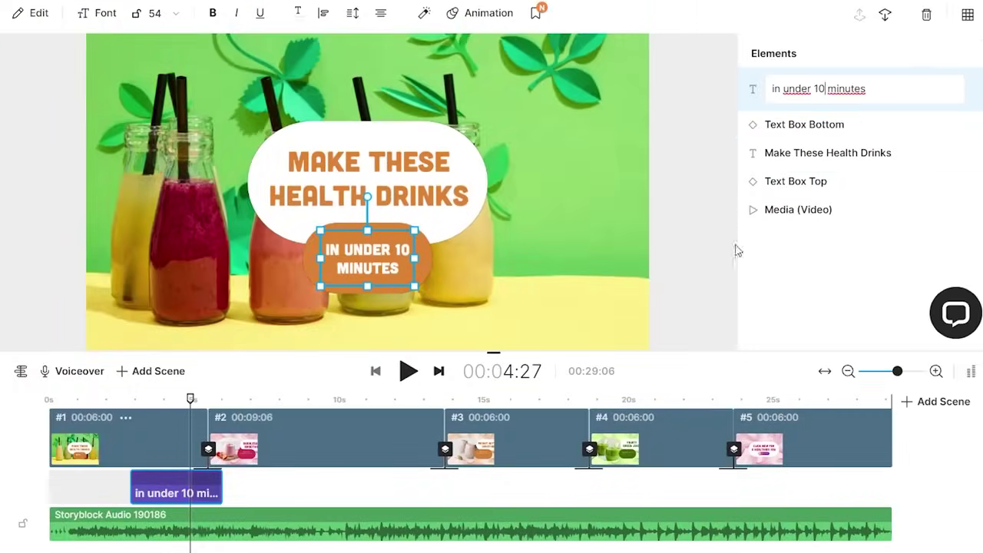
left_click(851, 171)
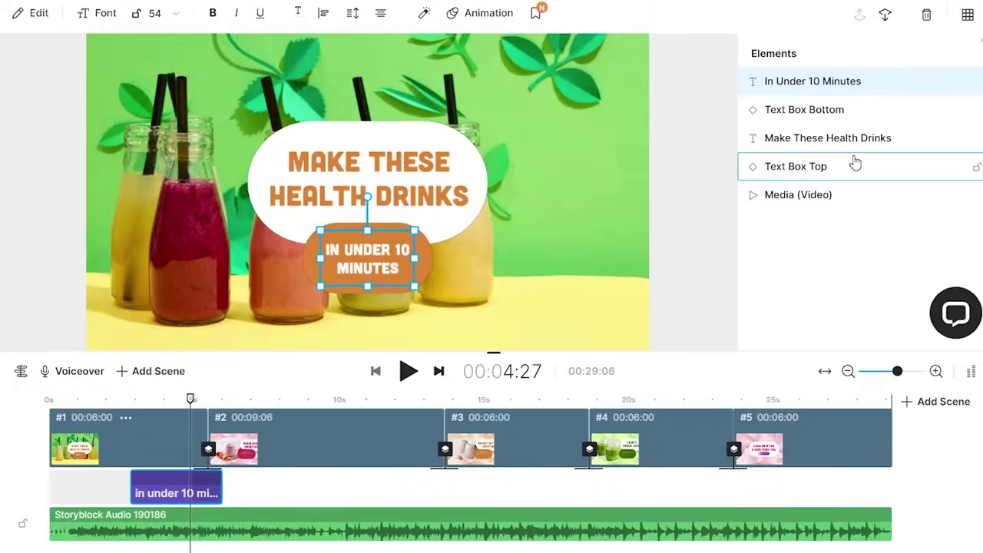
- Change scene 1's title text to "Make these Health Smoothies"
left_click(855, 140)
double_click(861, 142)
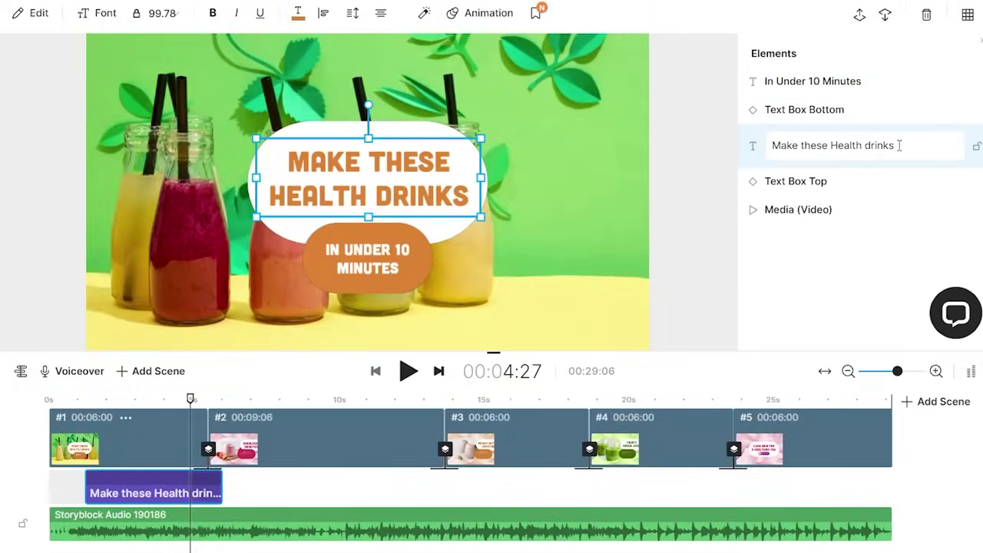
double_click(893, 146)
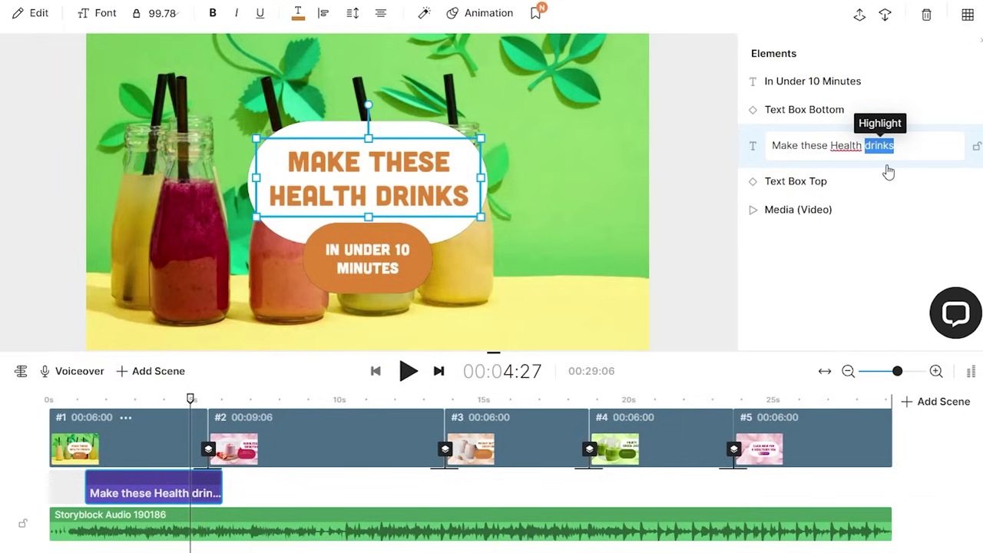
type("Smoothie")
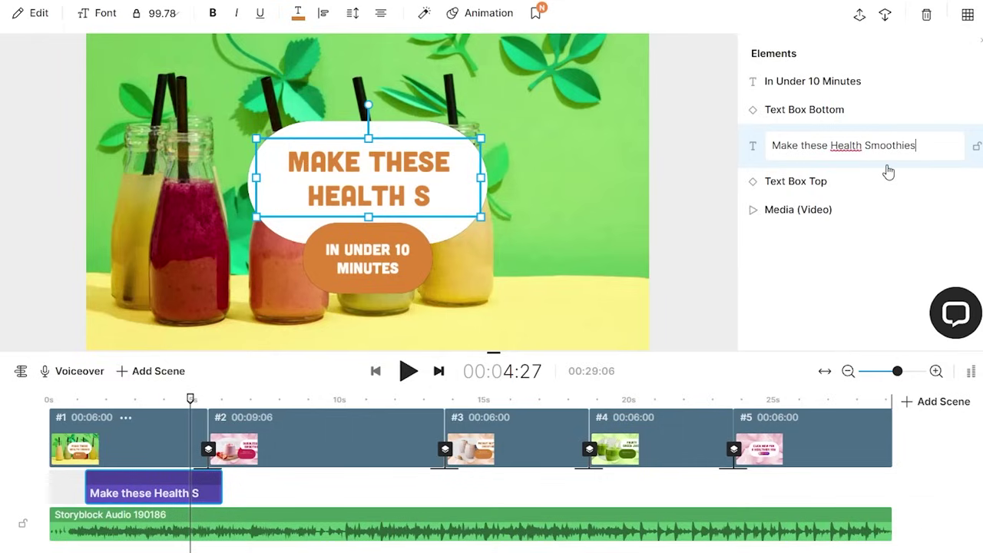
type("s")
key("Return")
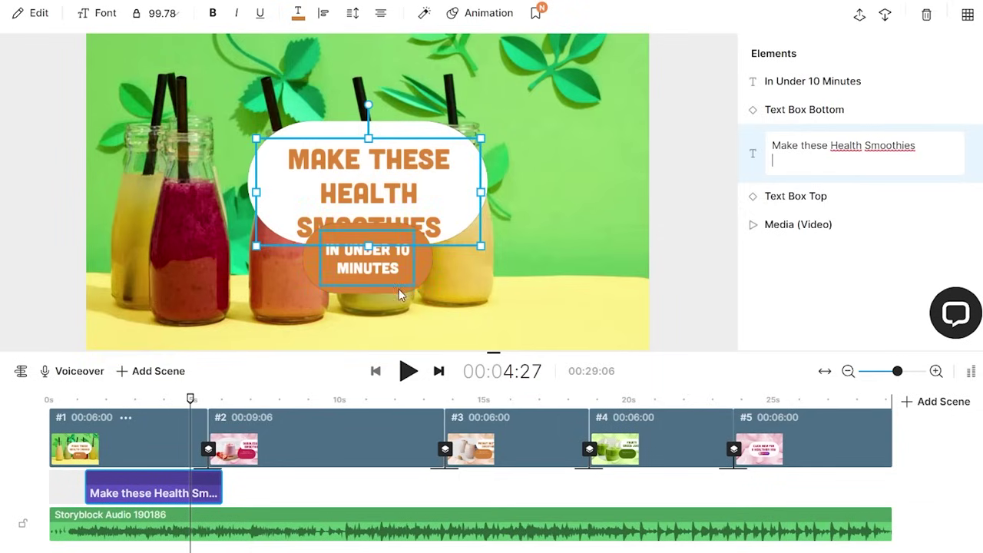
left_click(418, 197)
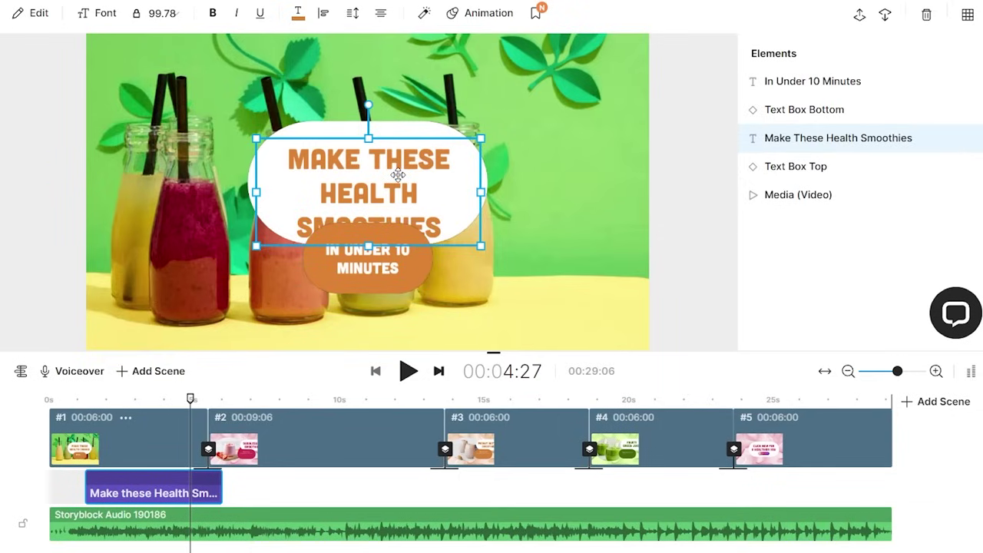
- Try font sizes 72 and 88 for the scene 1 title and settle on 80
left_click(162, 13)
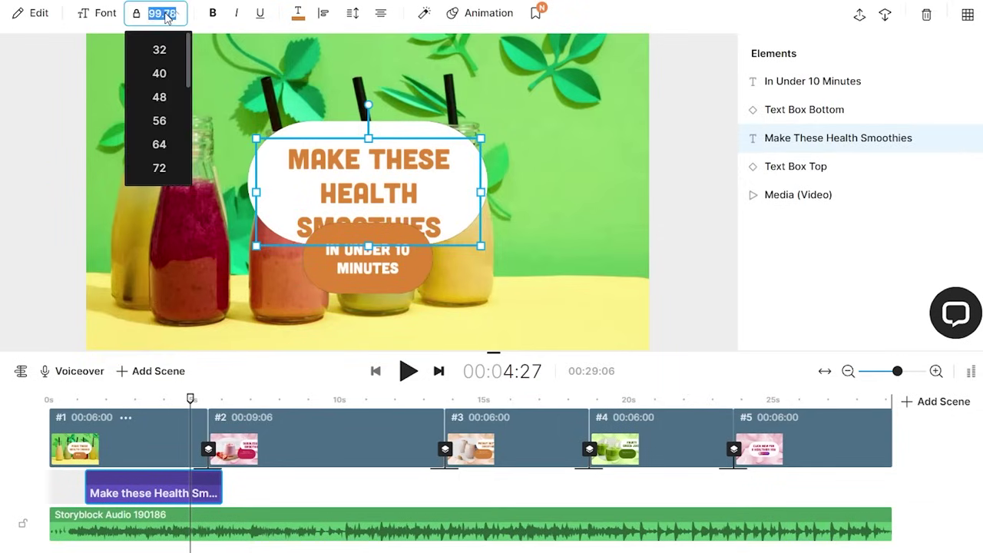
left_click(170, 165)
left_click(158, 14)
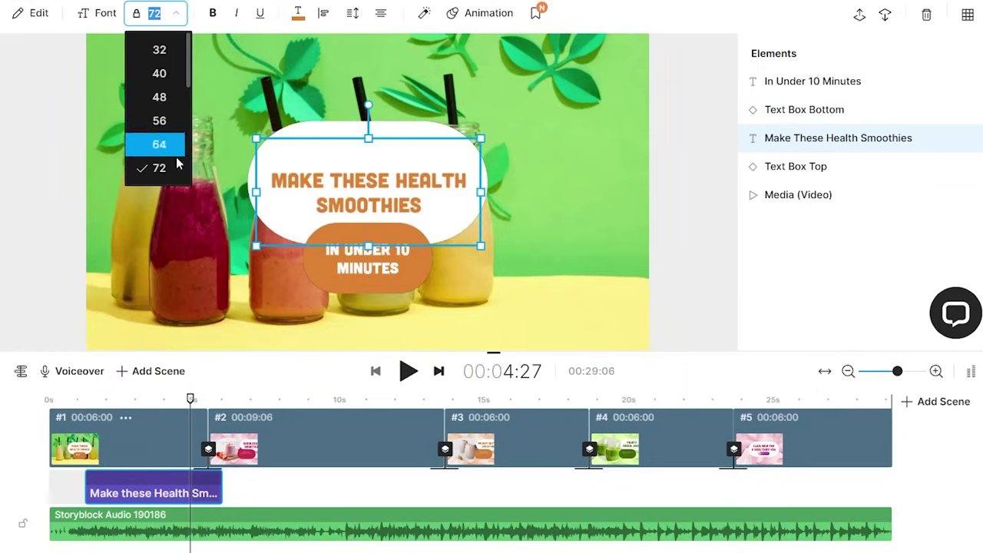
scroll(176, 154, "down", 2)
left_click(170, 150)
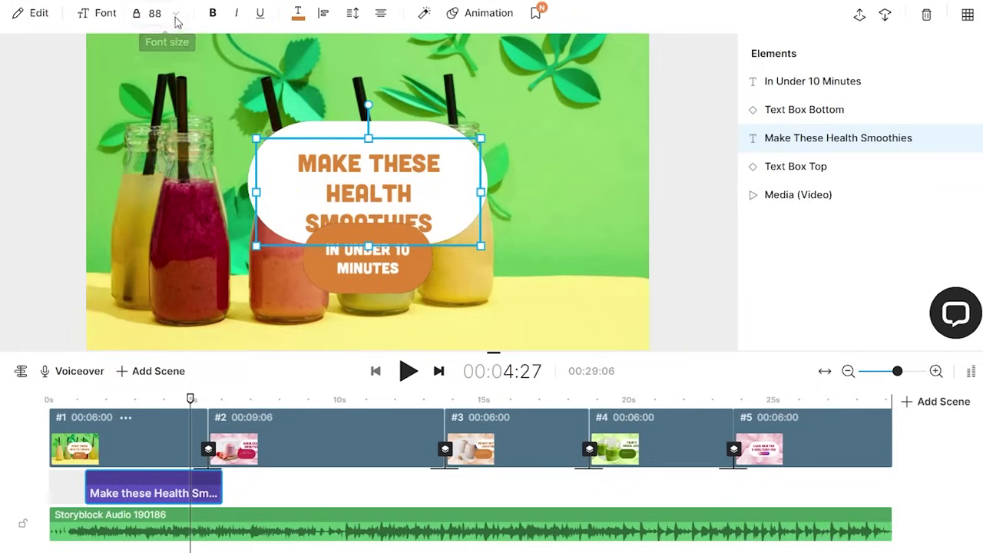
left_click(154, 13)
left_click(161, 106)
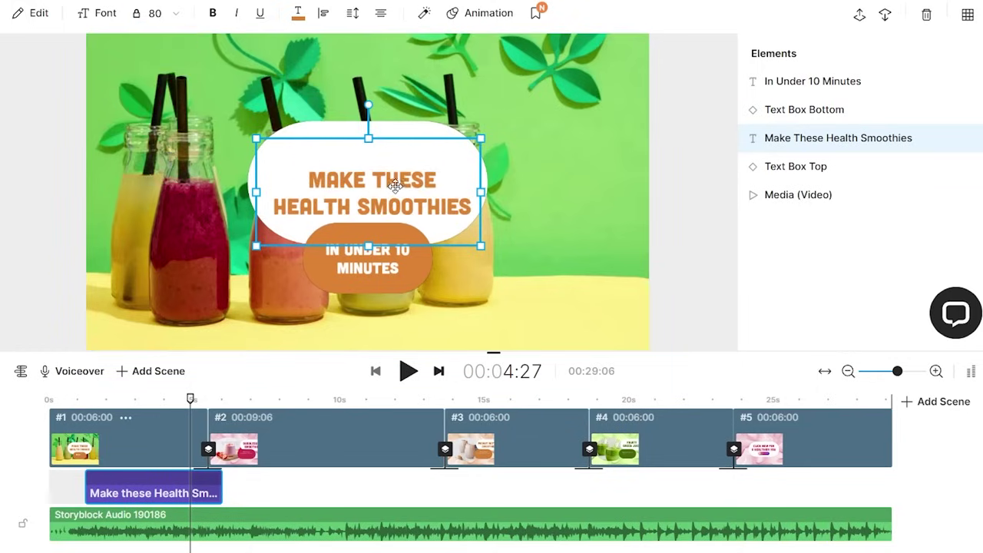
- Widen the title's text frame and reposition it within the white text box, nudging the orange box slightly
left_click_drag(470, 227, 496, 241)
left_click_drag(465, 193, 450, 192)
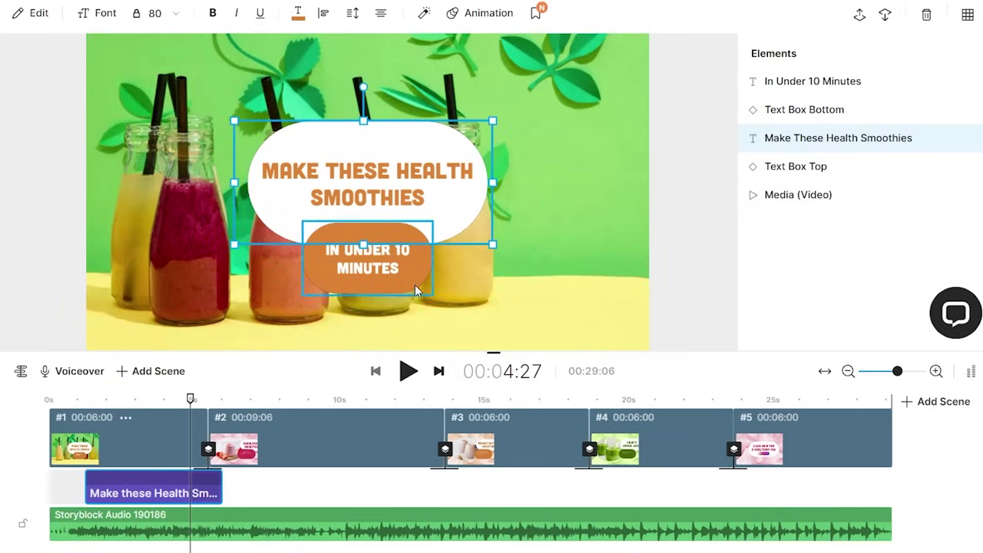
left_click_drag(423, 276, 424, 276)
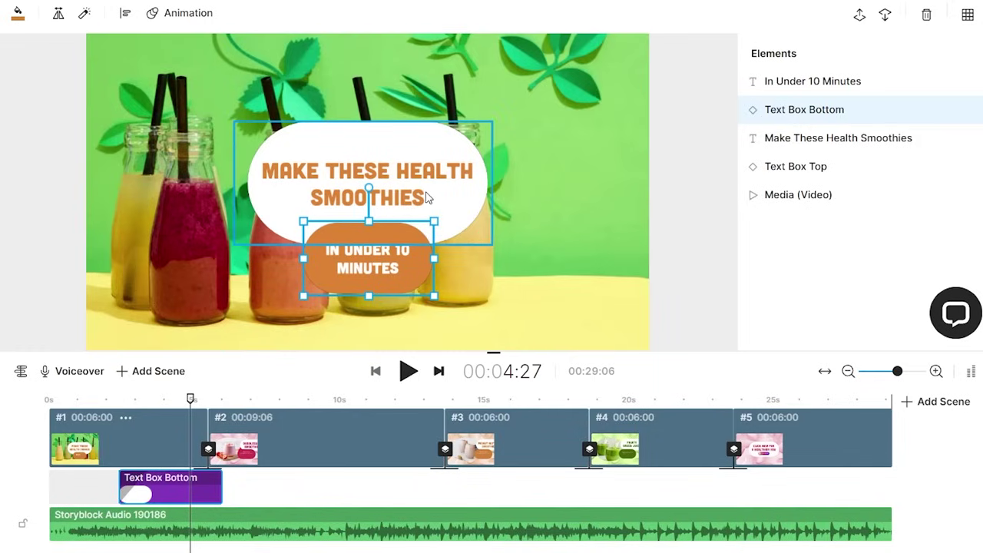
- Play the video from the beginning into scene 3 and lengthen scene 3 to 8:13
left_click_drag(190, 405, 10, 427)
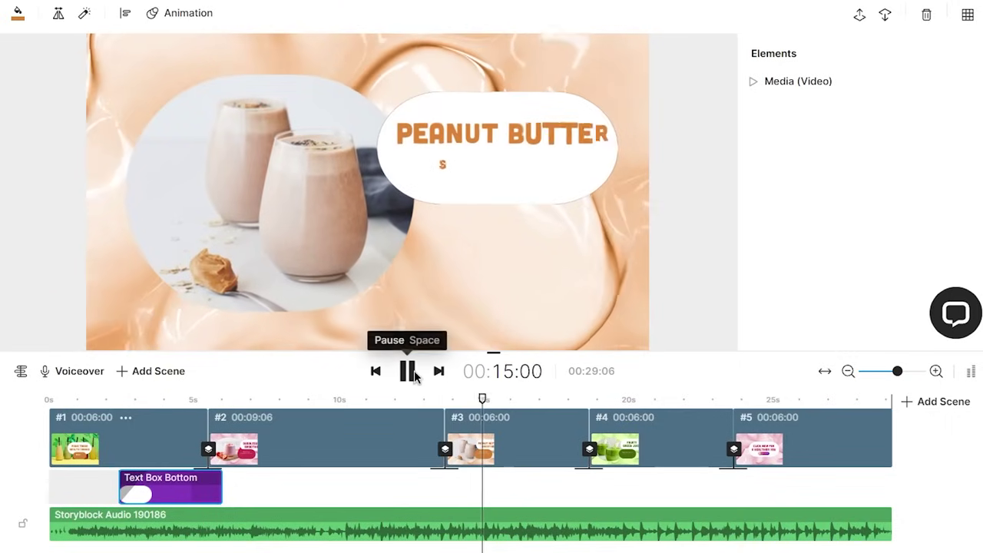
left_click(408, 372)
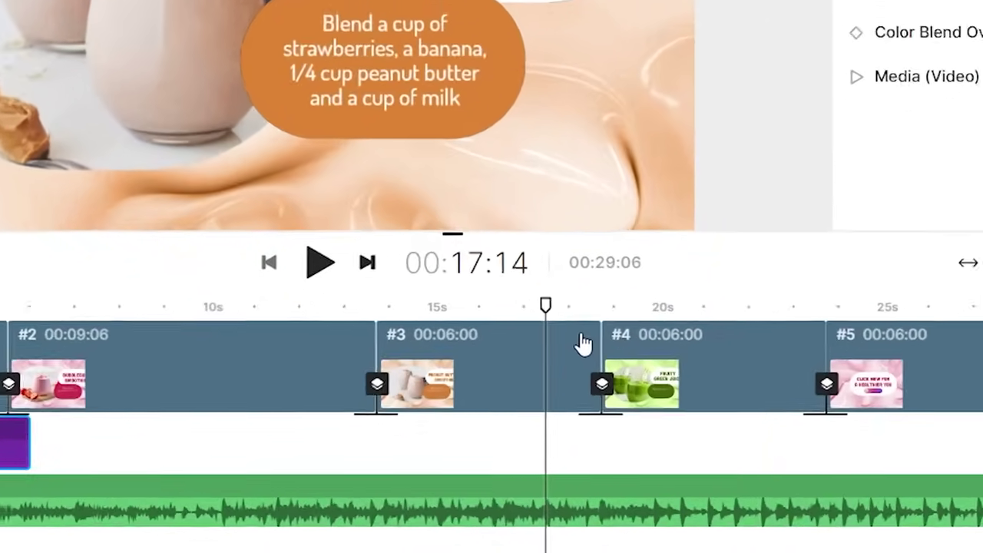
left_click(586, 427)
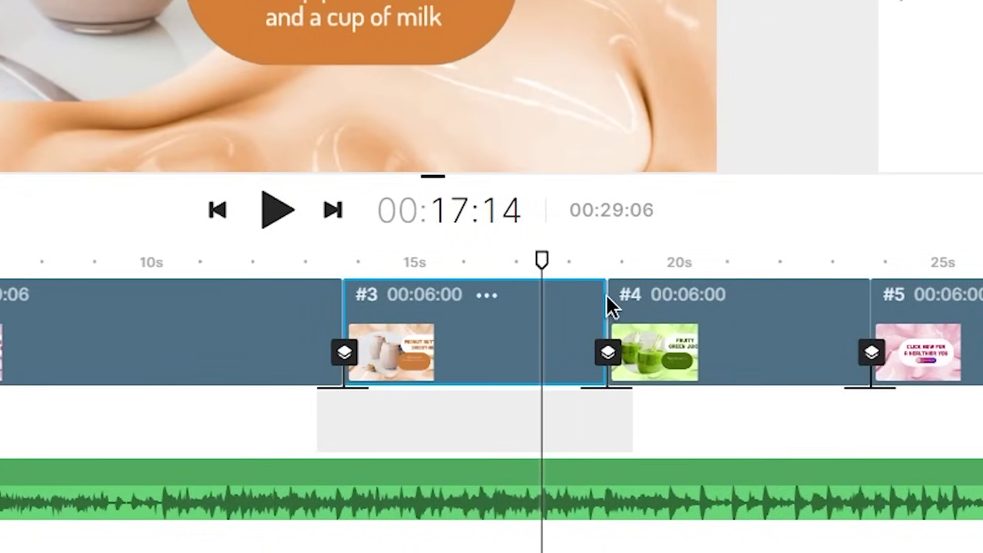
left_click(619, 303)
left_click(601, 304)
left_click_drag(601, 304, 730, 298)
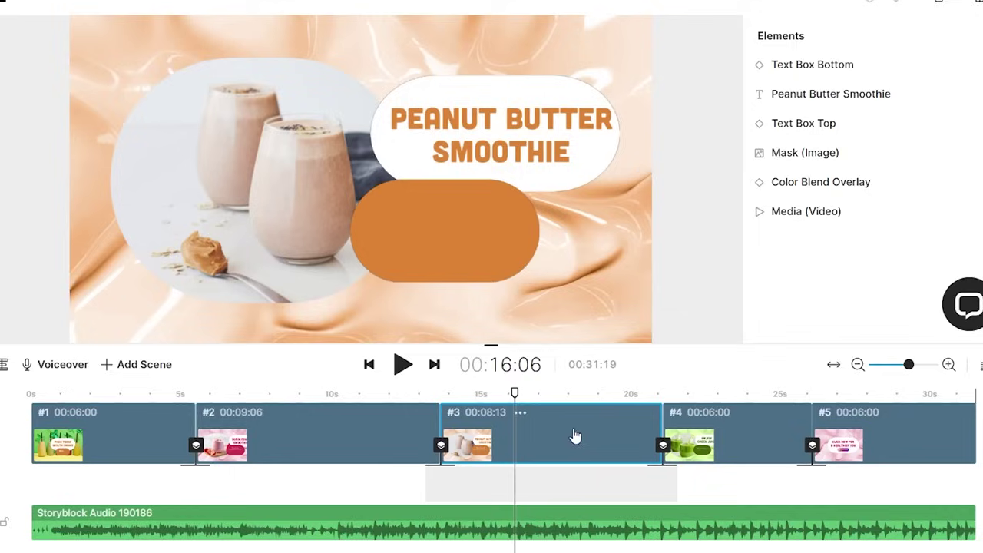
- Play scene 4 from its middle and lengthen the scene to 8:21
left_click(736, 431)
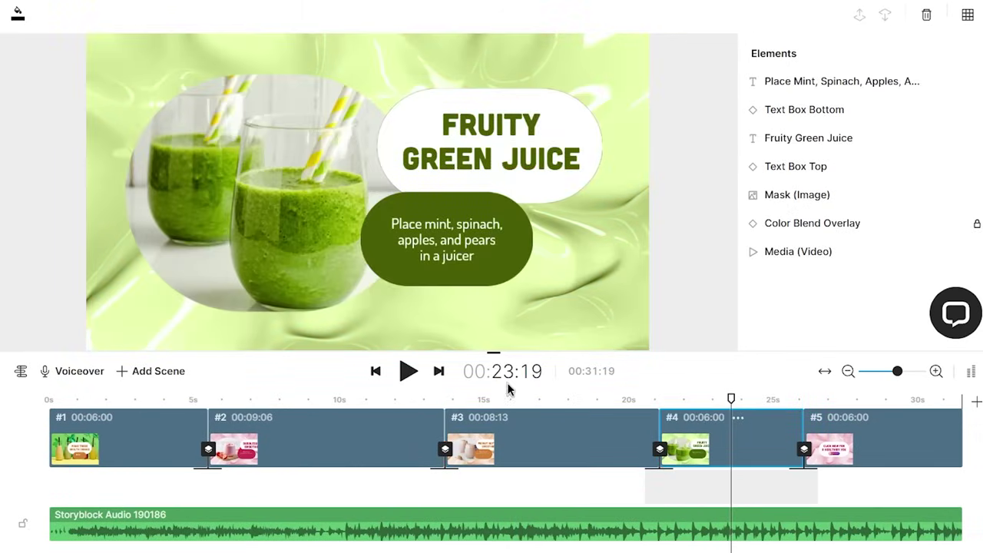
left_click(407, 371)
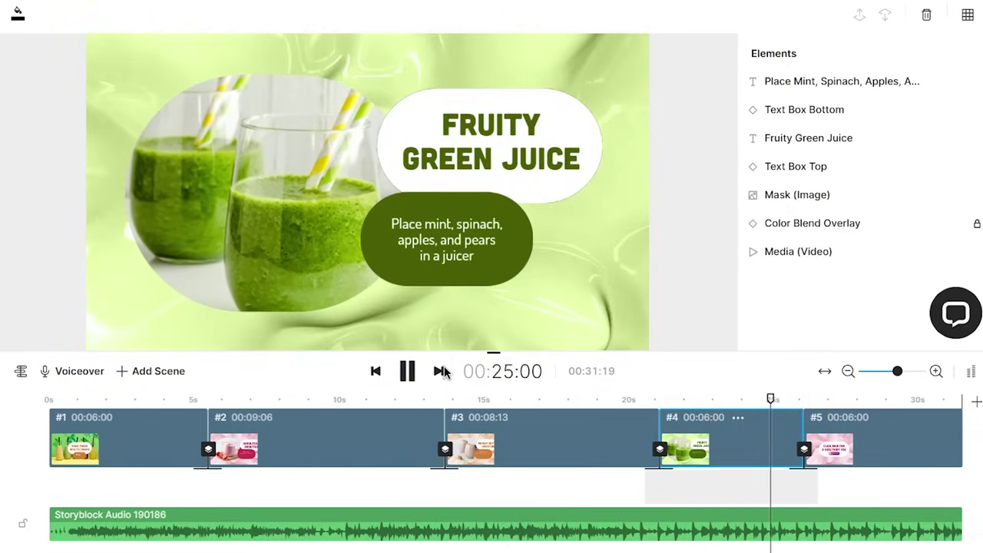
left_click(408, 371)
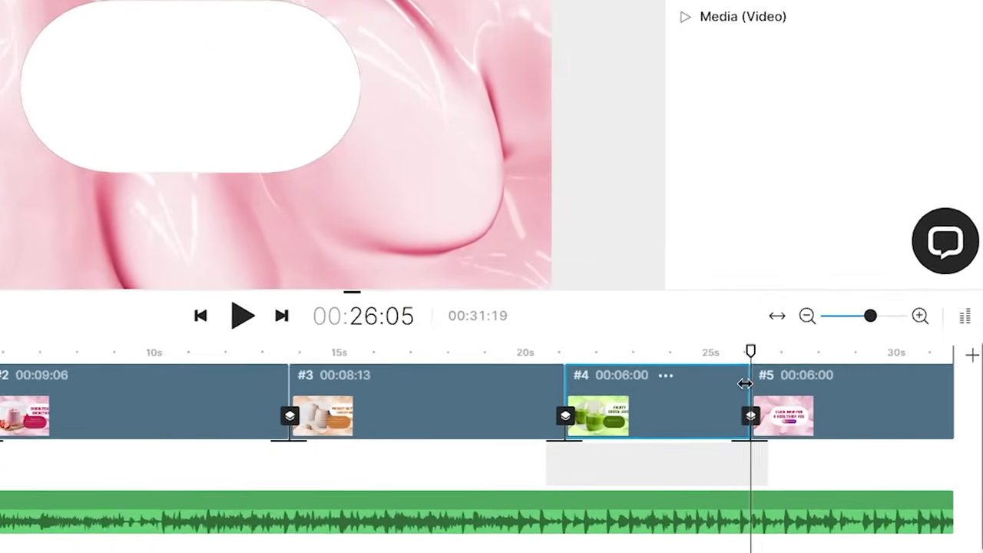
left_click_drag(803, 427, 893, 428)
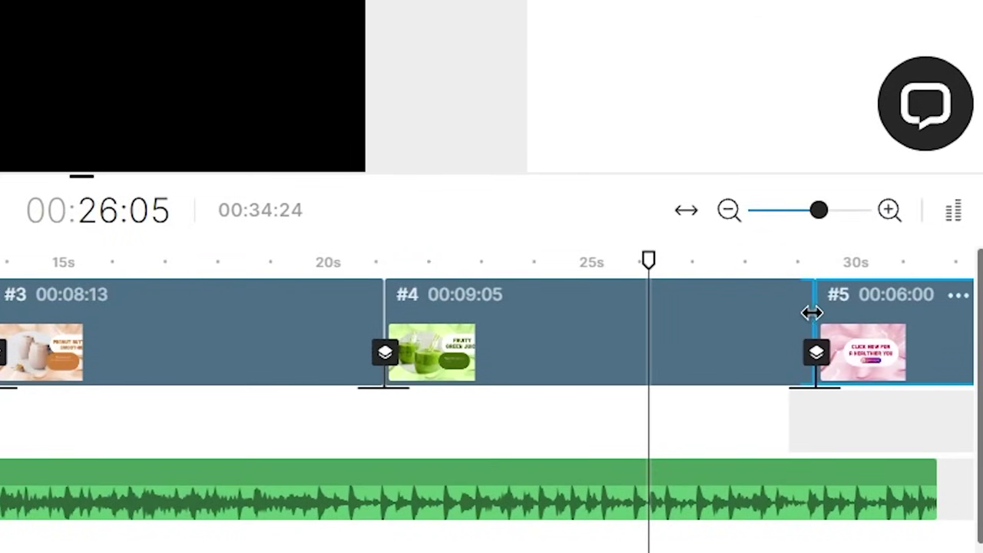
left_click_drag(812, 313, 783, 312)
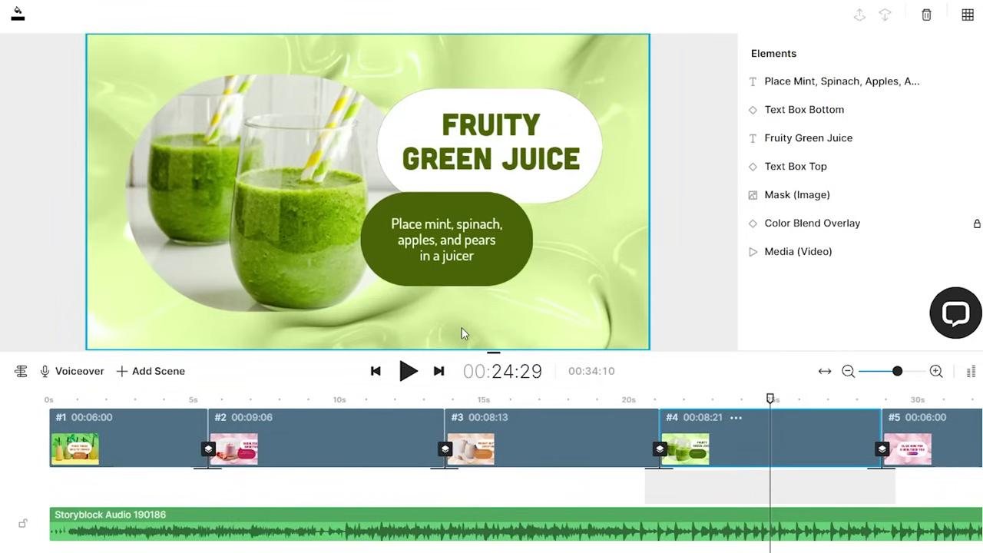
- Open the element timeline of scene 1 and select its background Media (Video) element
left_click(110, 457)
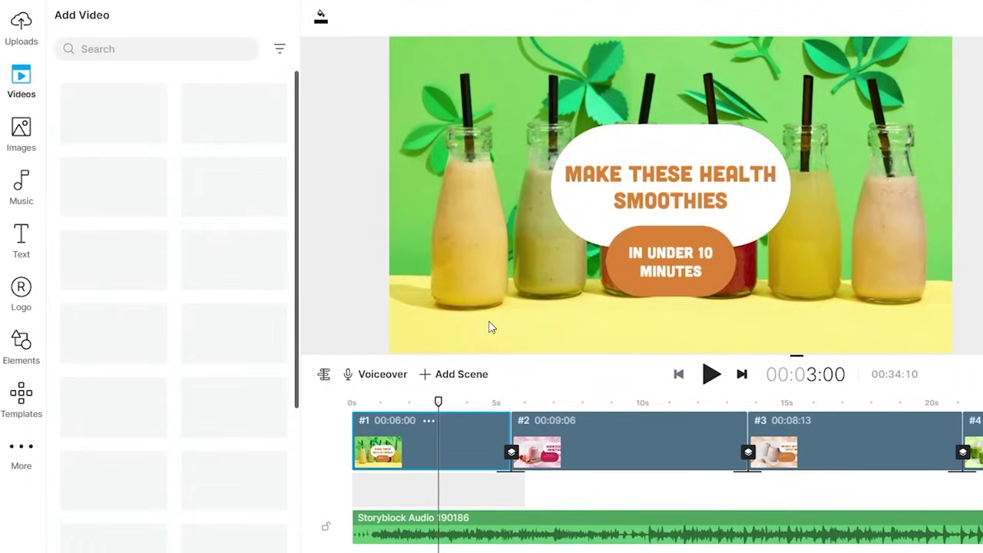
left_click(392, 463)
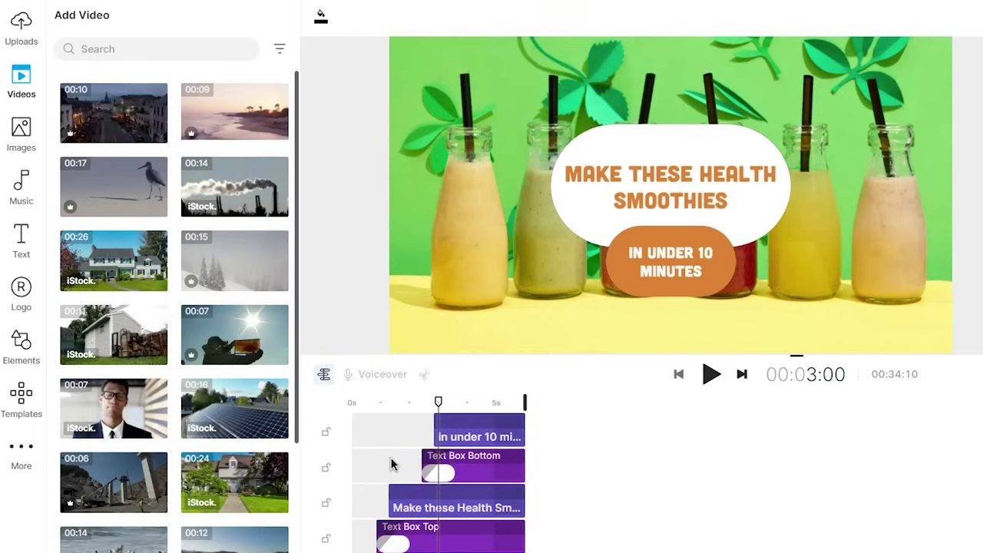
scroll(499, 461, "down", 3)
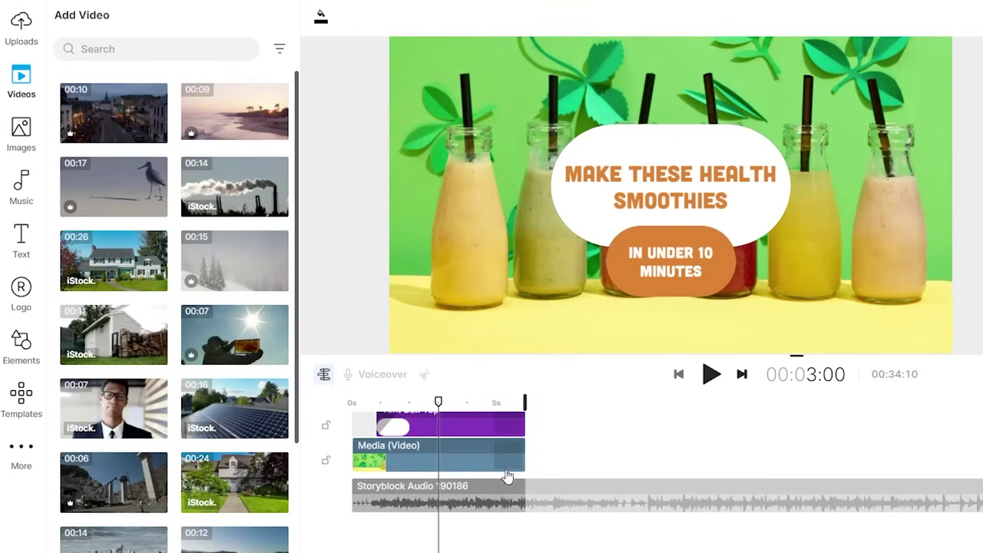
left_click(408, 455)
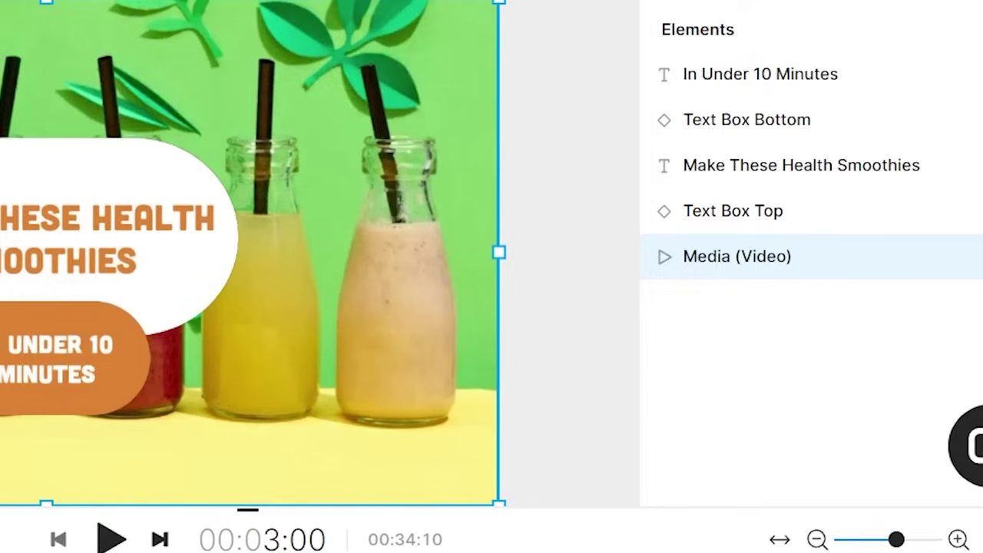
- Replace the background with the 14-second "smoothies" stock video of jars among lettuce, using an about 3-second section starting near 4.7 seconds
left_click(127, 43)
type("smoothies")
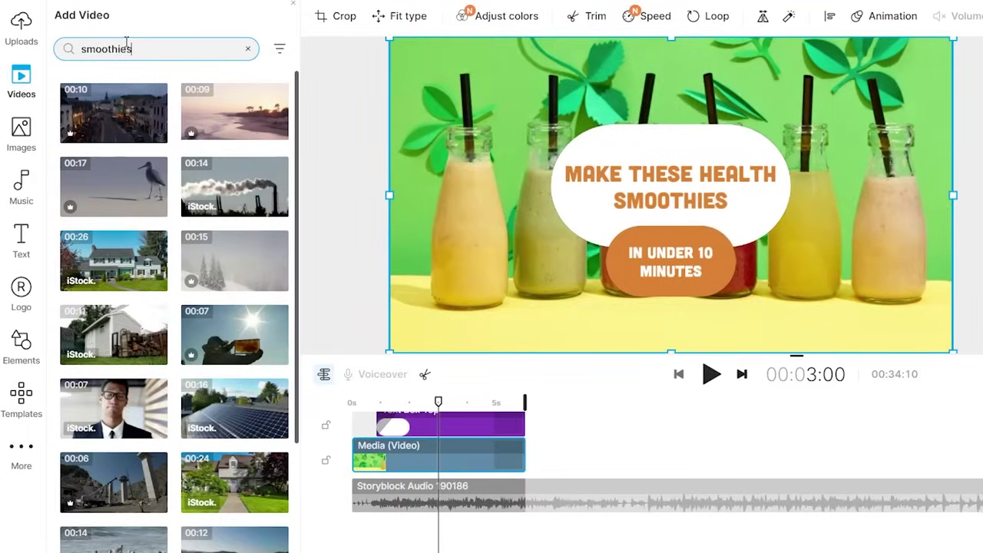
key("Return")
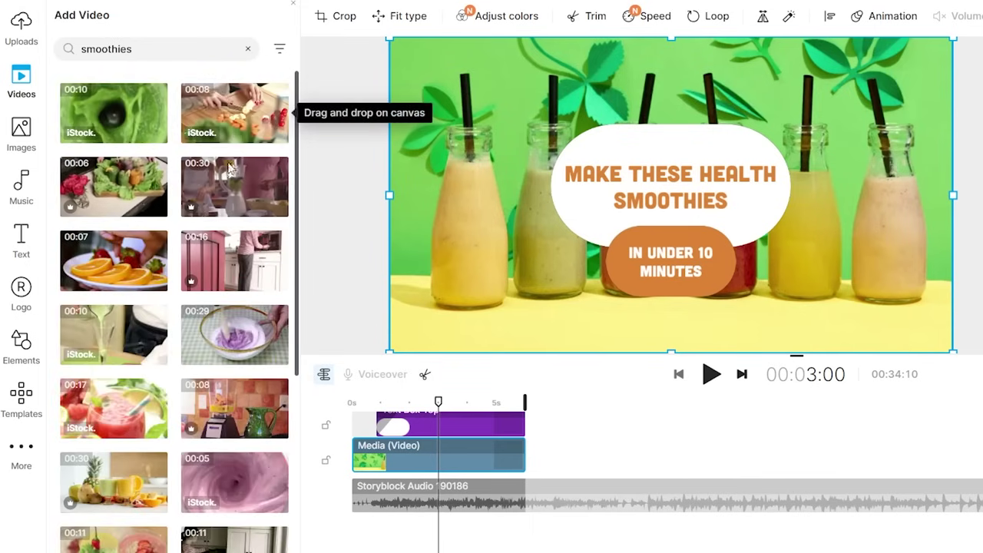
scroll(225, 314, "down", 4)
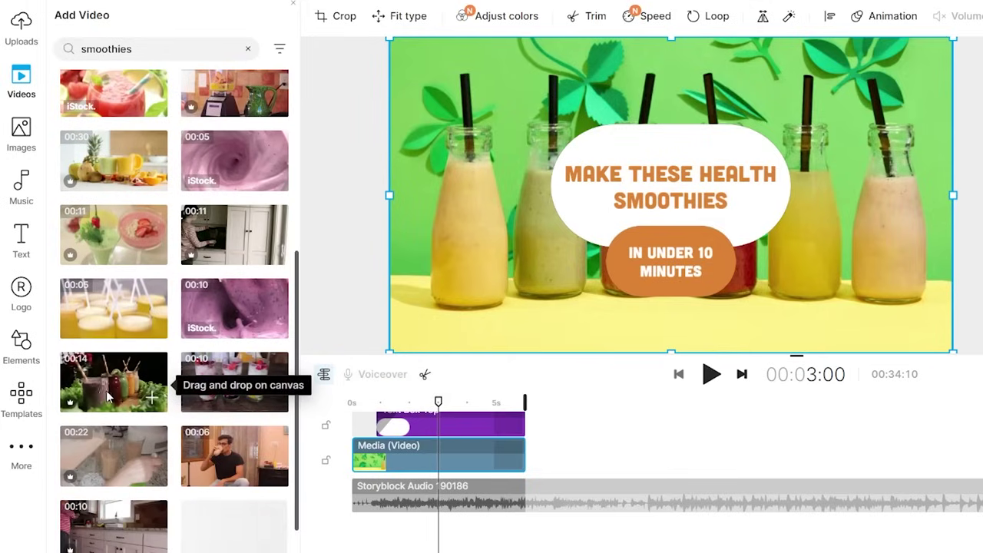
left_click_drag(153, 387, 440, 163)
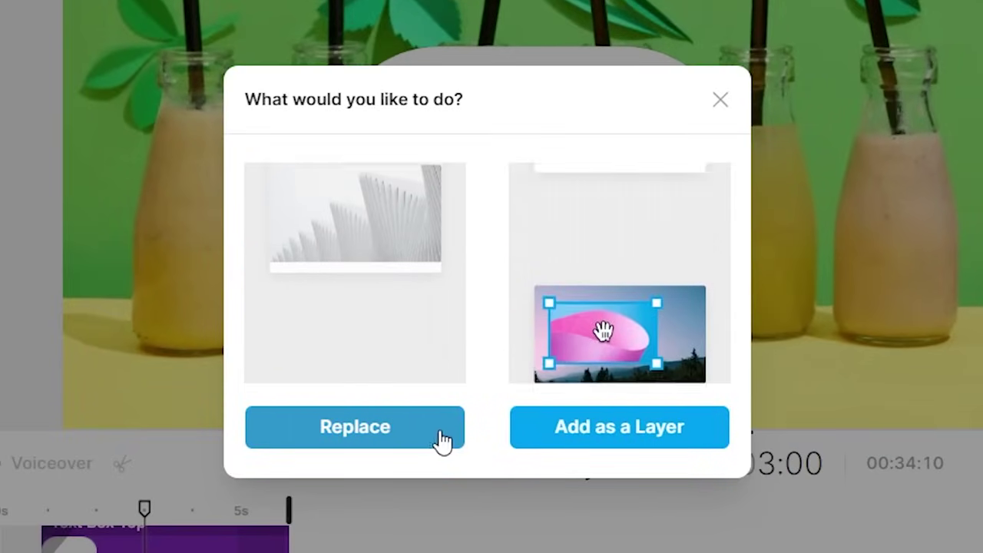
left_click(430, 433)
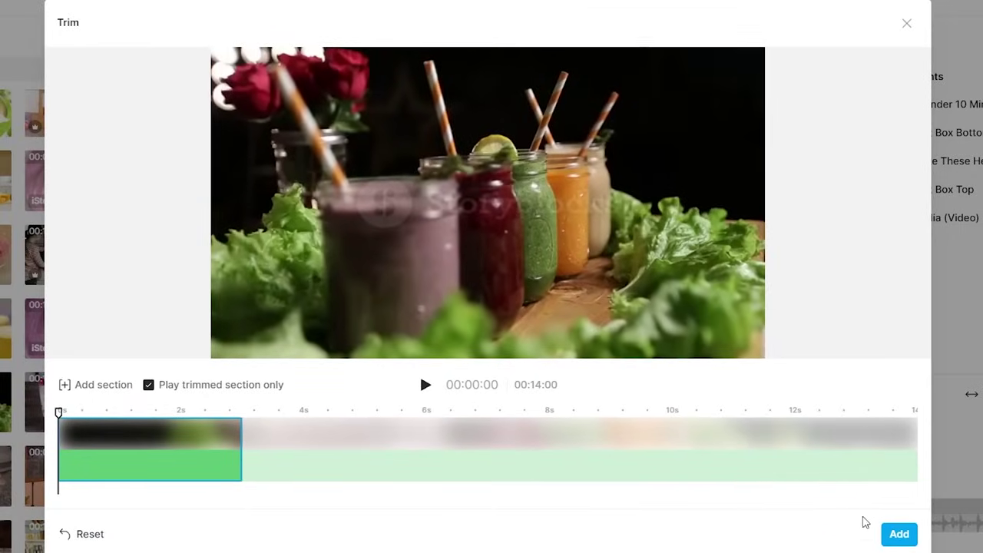
left_click_drag(247, 434, 480, 438)
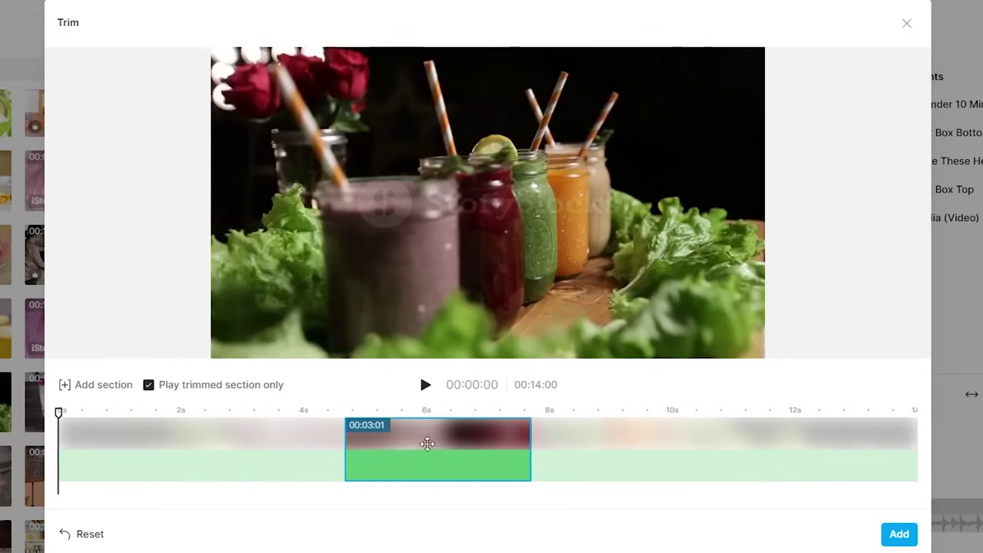
left_click(905, 535)
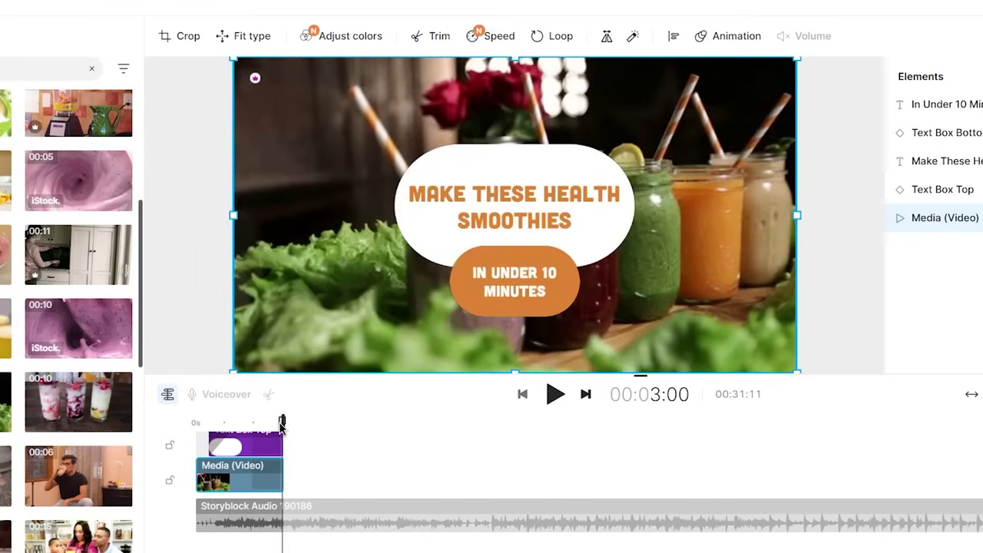
- Select the "Make These Health Smoothies" heading in scene 1 and open its primary text colour settings
mouse_move(283, 422)
left_mouse_down()
mouse_move(197, 422)
mouse_move(282, 436)
left_mouse_up()
left_click(524, 177)
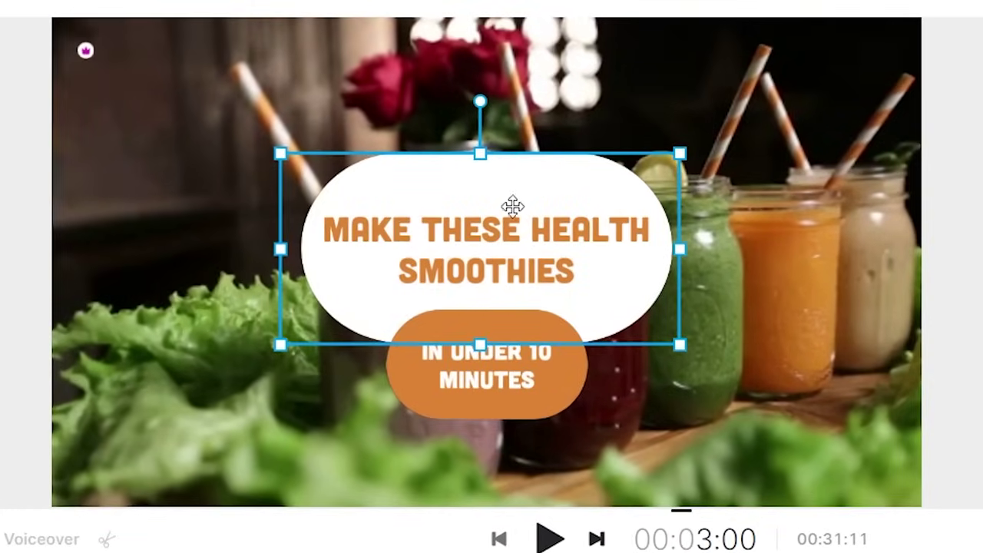
key("Up")
key("Up")
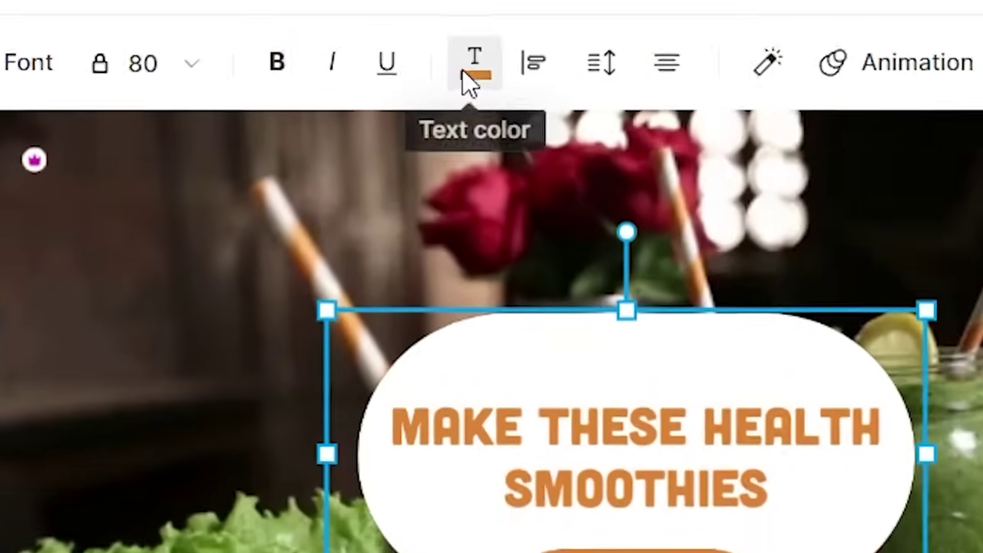
left_click(491, 80)
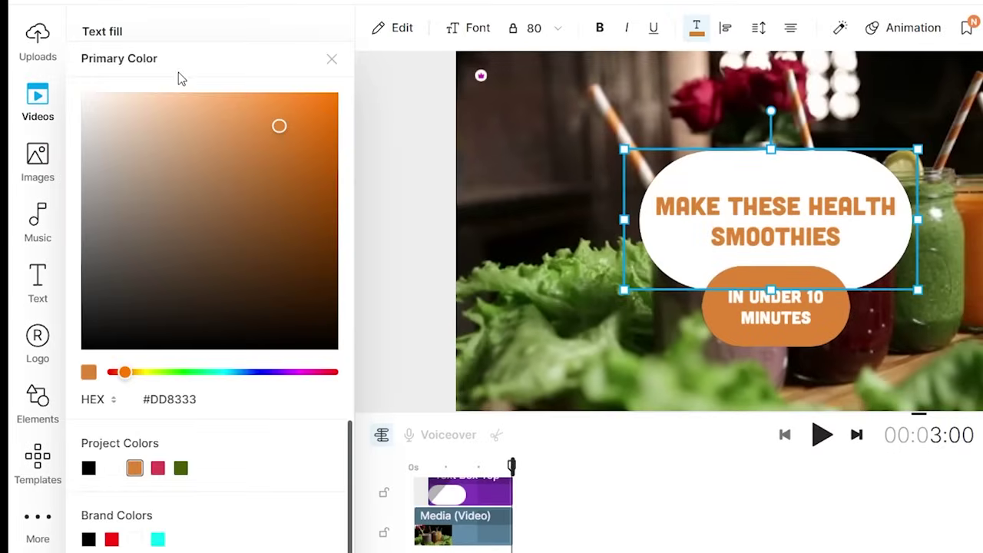
left_click_drag(206, 230, 437, 447)
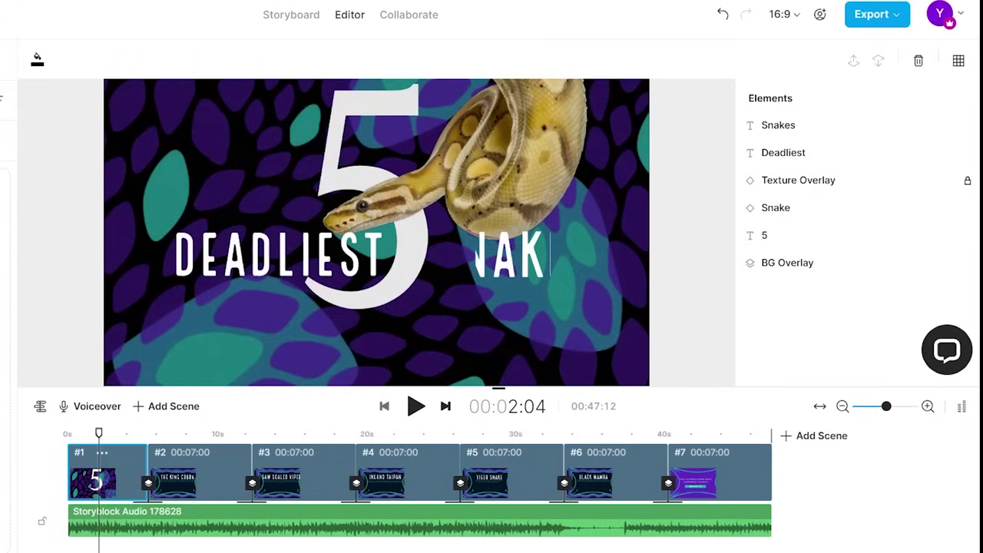
- Play the deadliest snakes video from the beginning into the Inland Taipan scene
left_click_drag(103, 438, 55, 432)
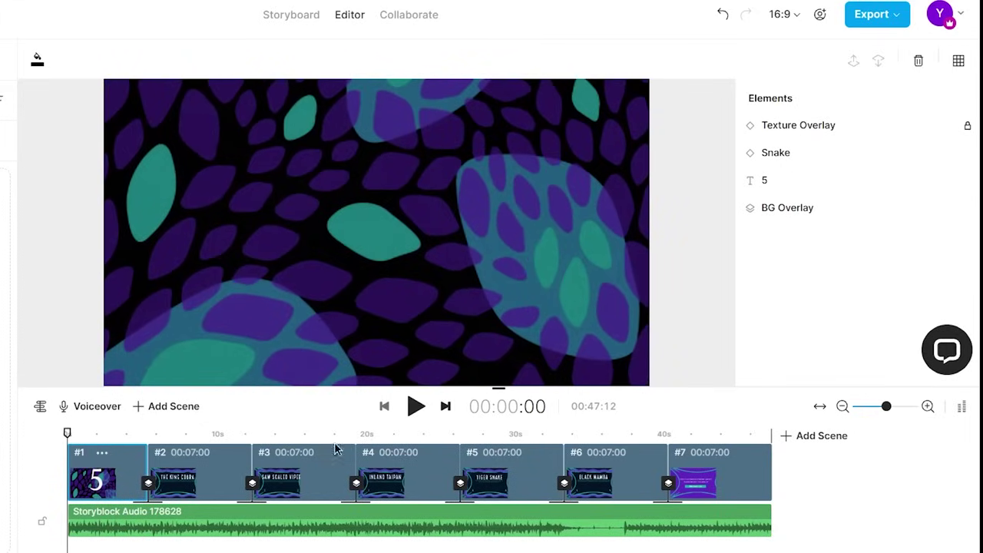
left_click(414, 407)
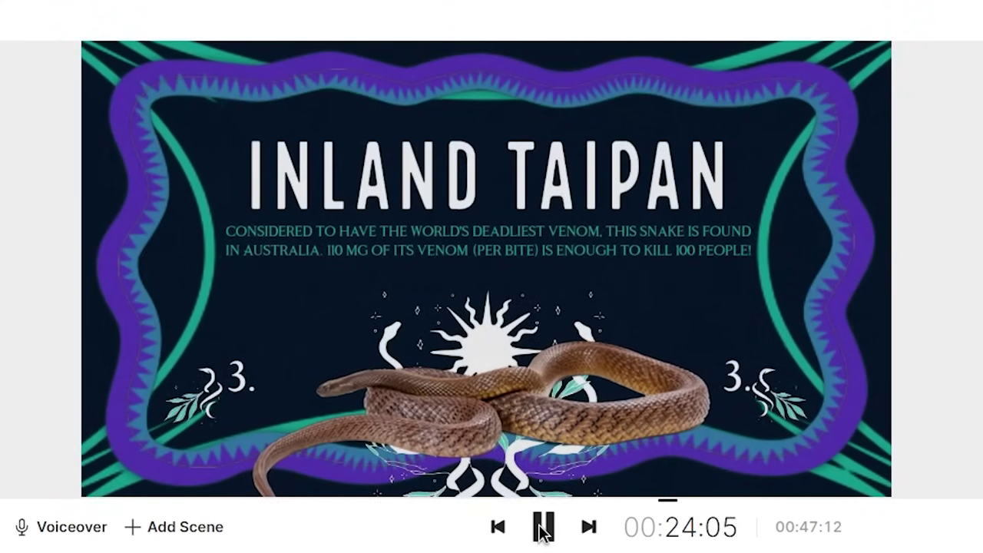
left_click(542, 528)
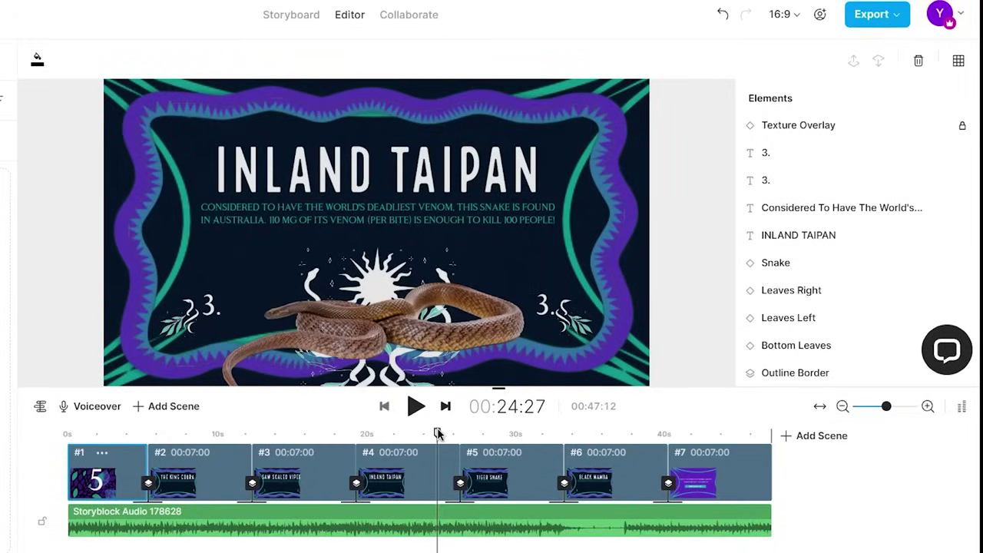
- Replay the opening title scene of the deadliest snakes video from the start, pausing once its full title has animated in
left_click_drag(438, 434, 60, 435)
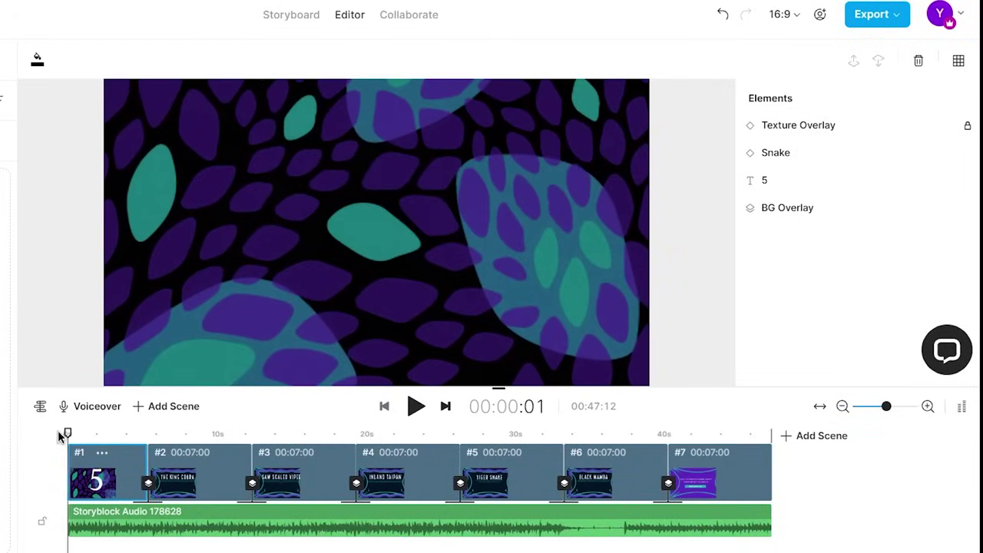
left_click(413, 407)
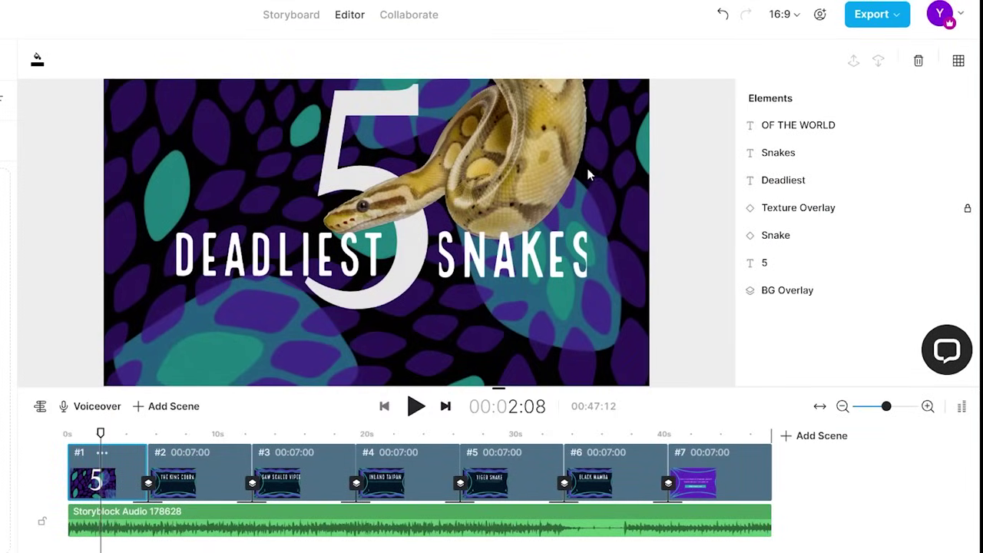
left_click(415, 406)
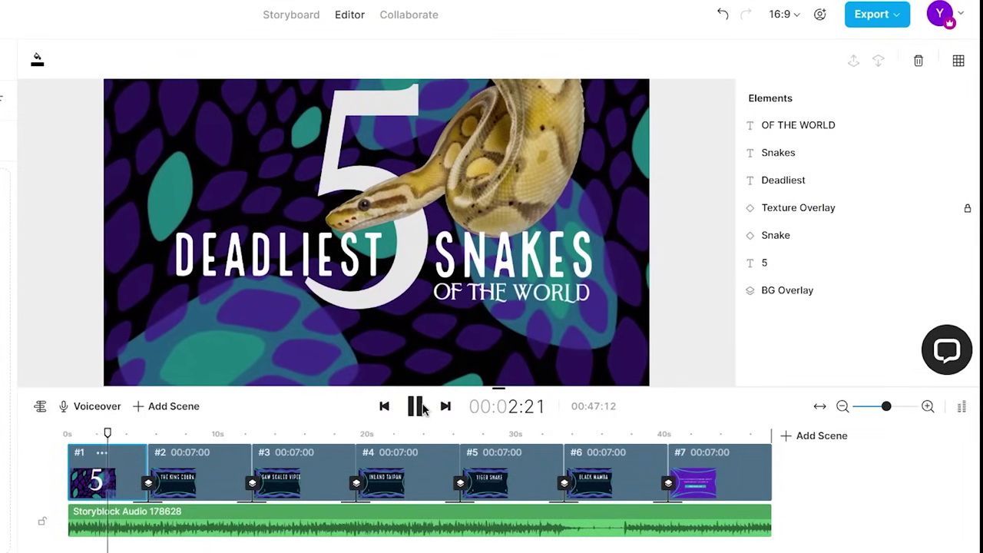
left_click(416, 406)
- Try removing the Snake element from the title scene and look through the stock videos and images for a replacement
left_click(496, 196)
left_click(496, 196)
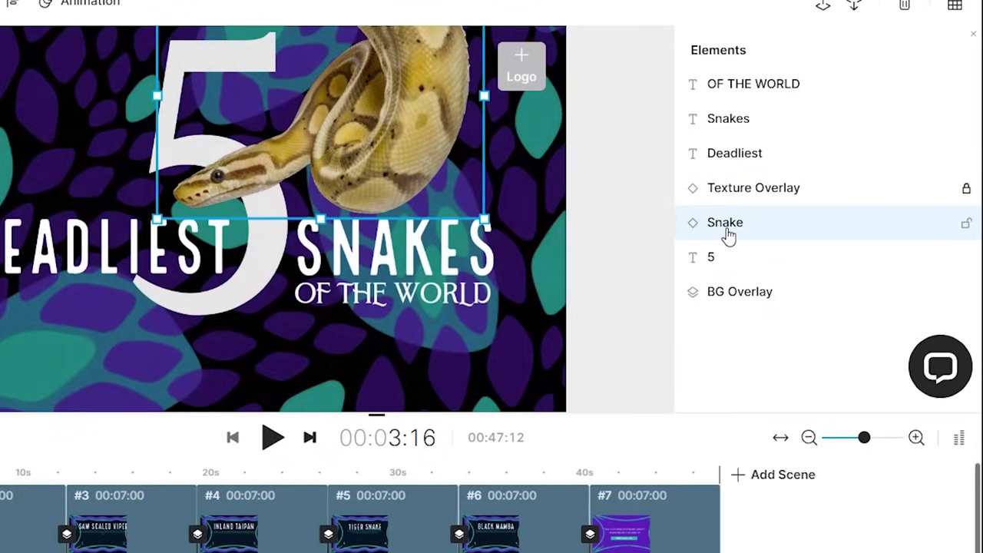
key("Delete")
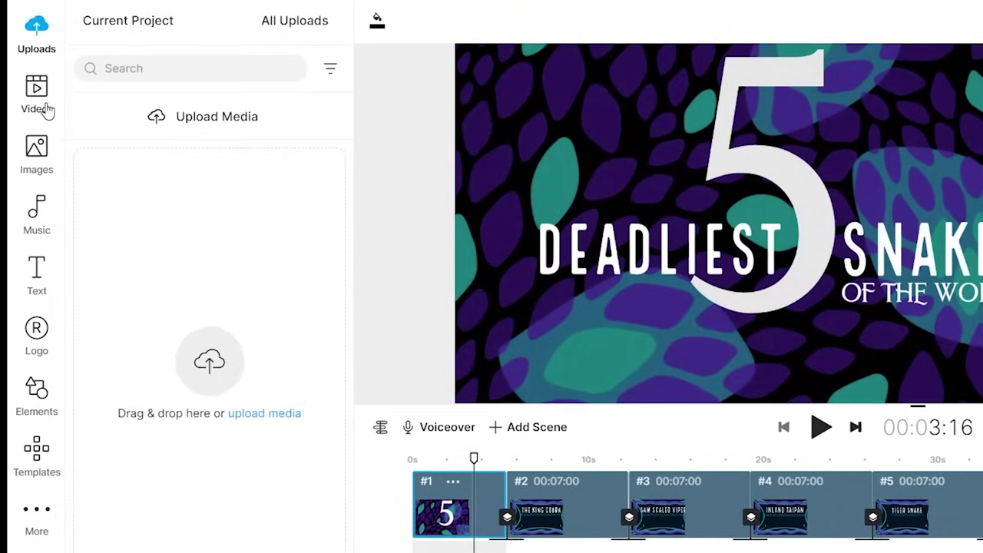
left_click(38, 100)
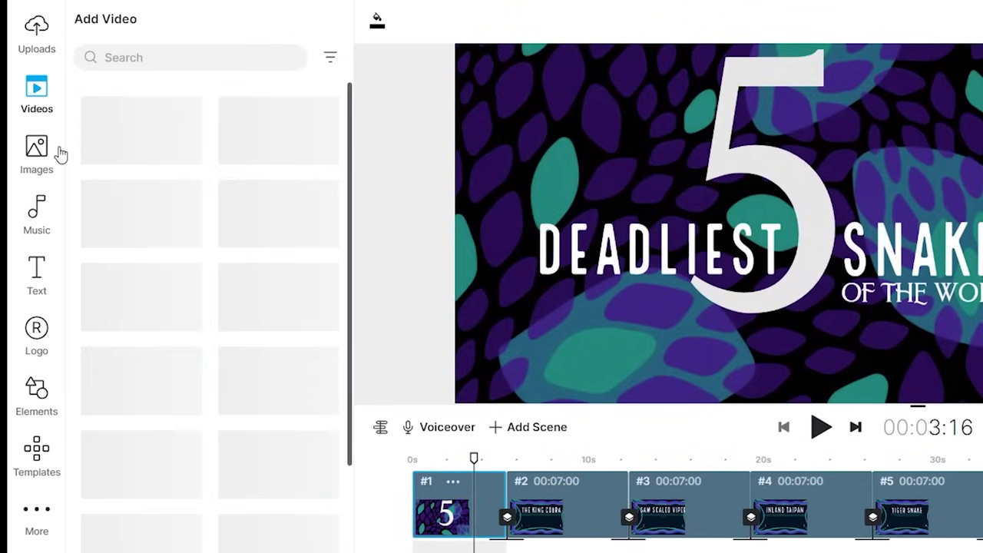
left_click(42, 161)
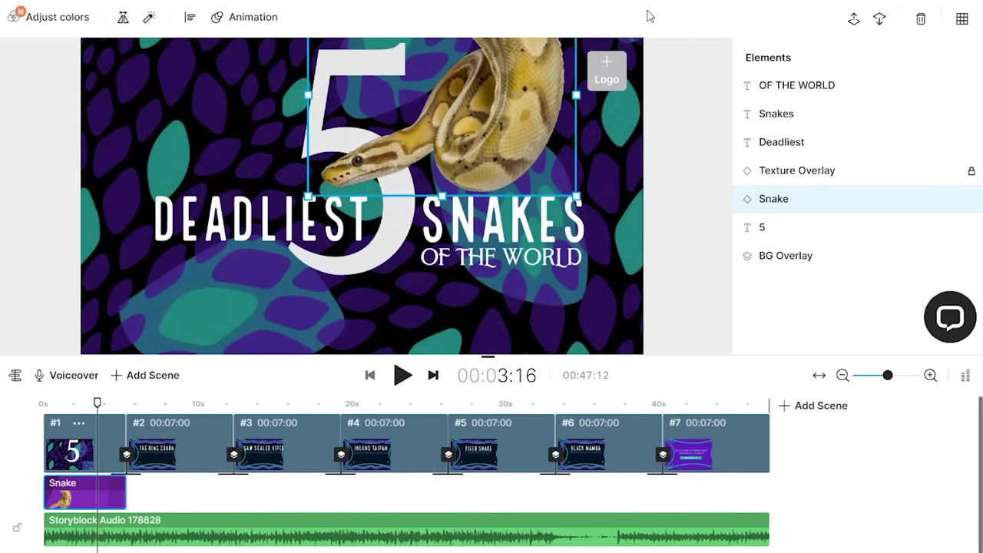
- Play the video onward from the middle of the title scene into scene 4
left_click(405, 374)
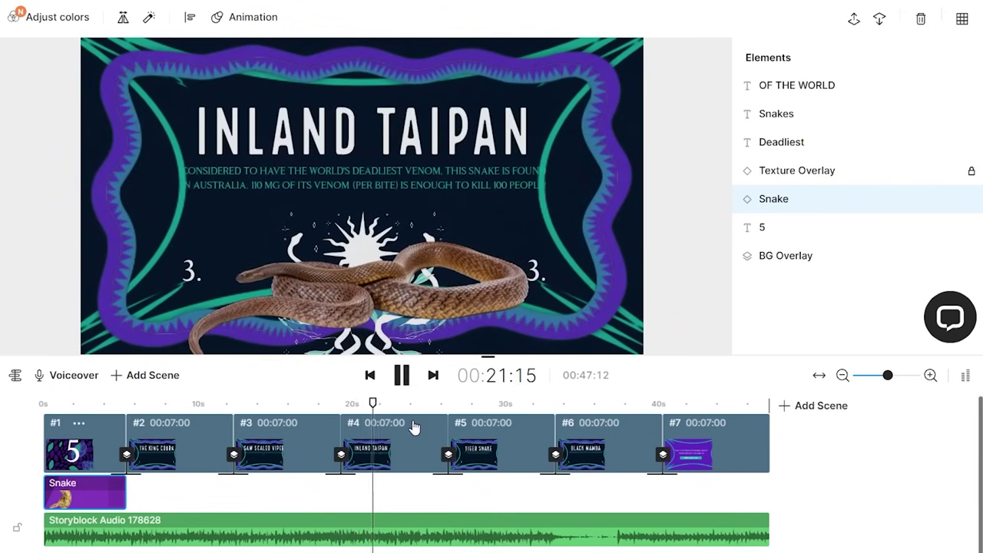
left_click(403, 380)
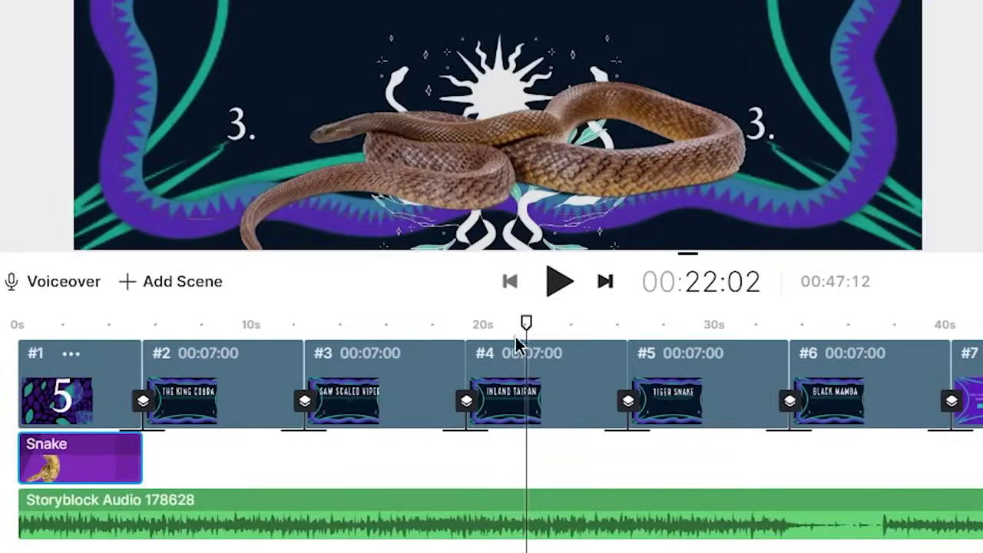
- Add an automated text-to-speech voiceover reading "5 deadliest Snakes OF THE WORLD" at the video's start, using Realistic (New), US English and John
left_click_drag(982, 391, 395, 391)
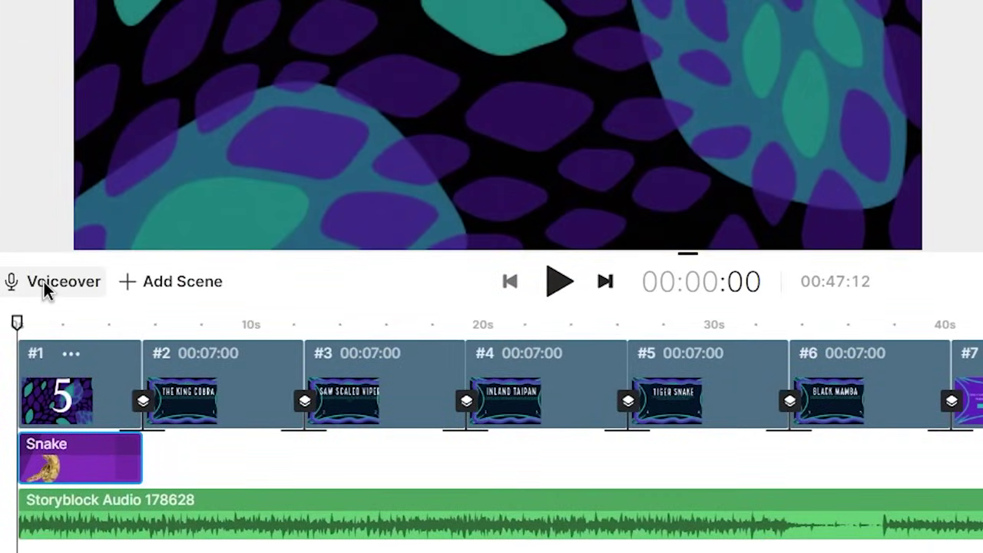
left_click(44, 283)
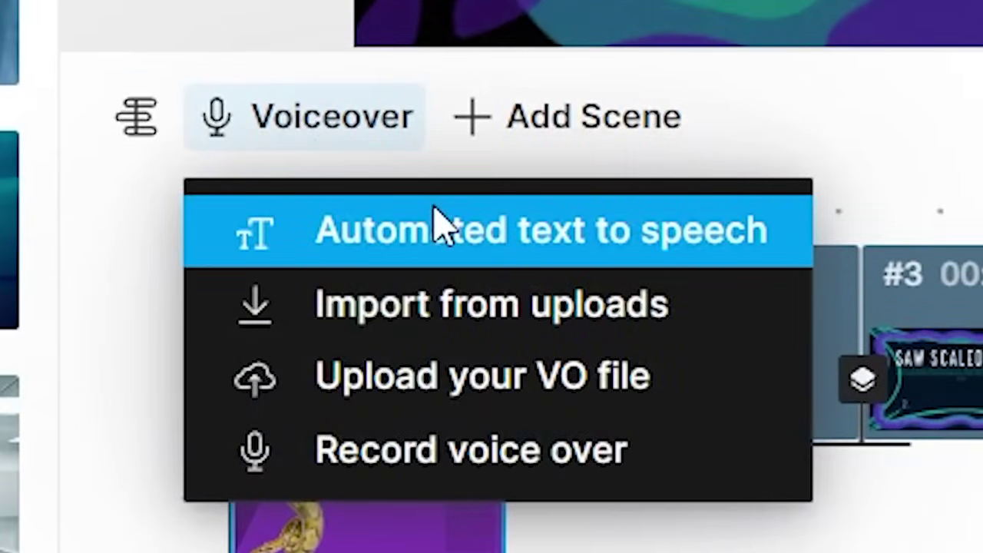
left_click(441, 222)
left_click(318, 428)
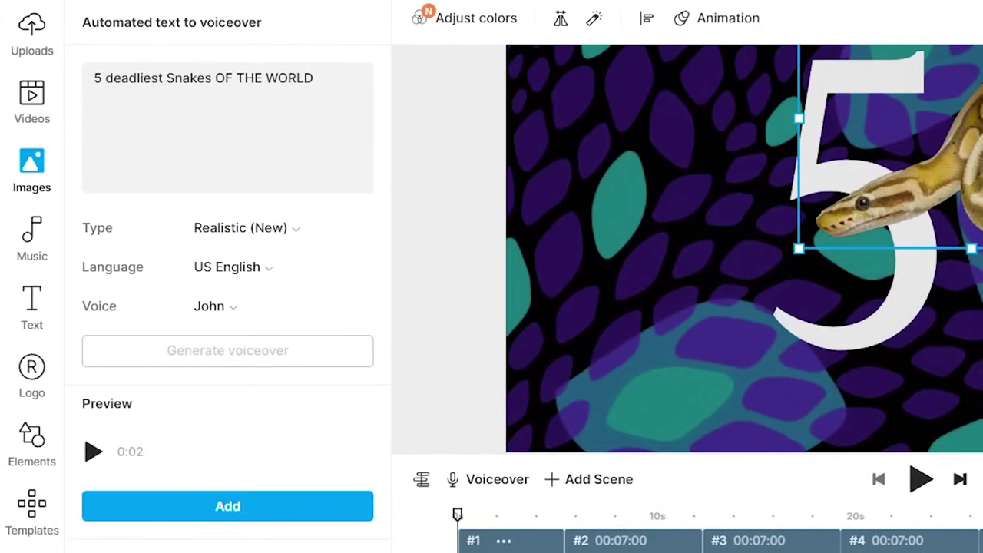
left_click(262, 520)
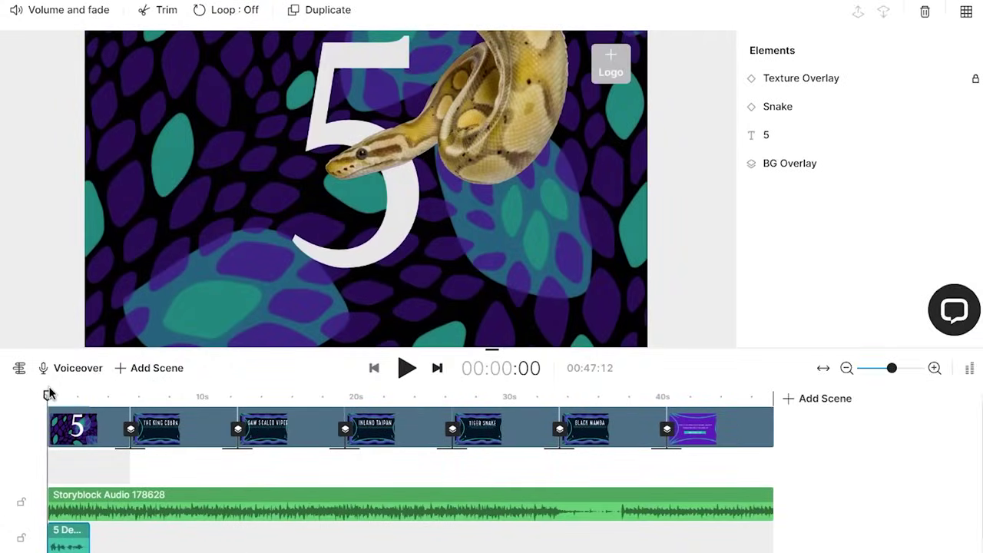
left_click_drag(43, 189, 69, 193)
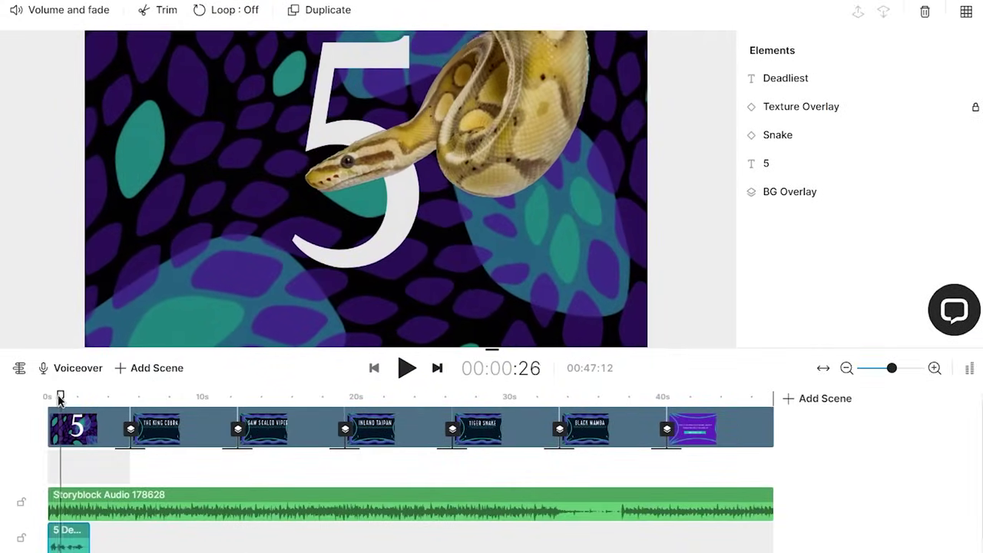
left_click_drag(59, 397, 99, 403)
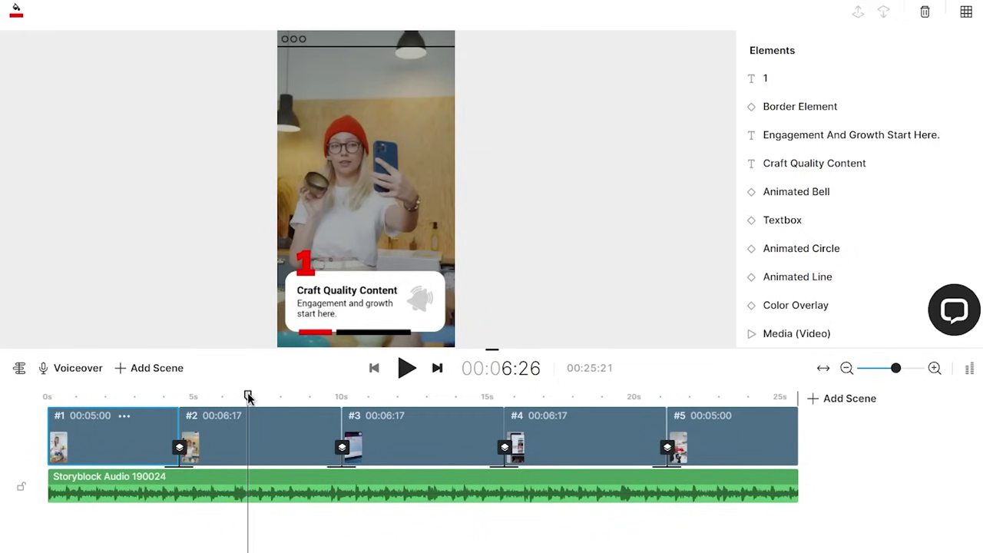
- Search the template library for "shorts"
left_click_drag(248, 397, 25, 409)
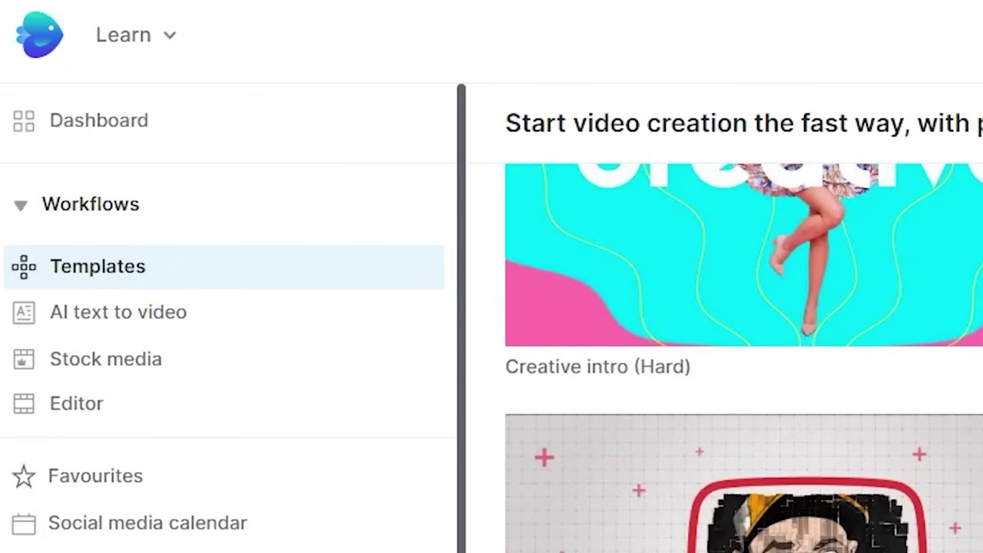
left_click(134, 123)
left_click(811, 227)
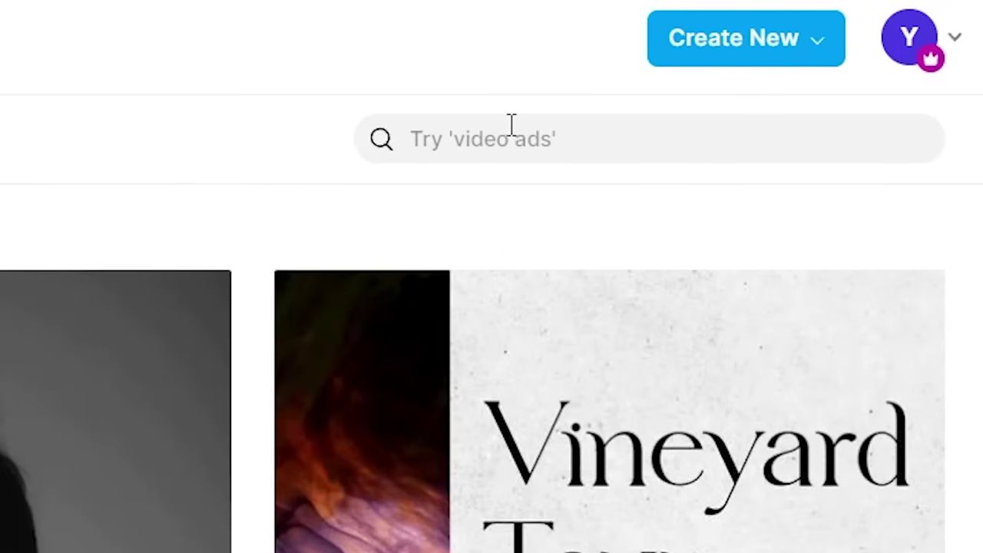
left_click(516, 130)
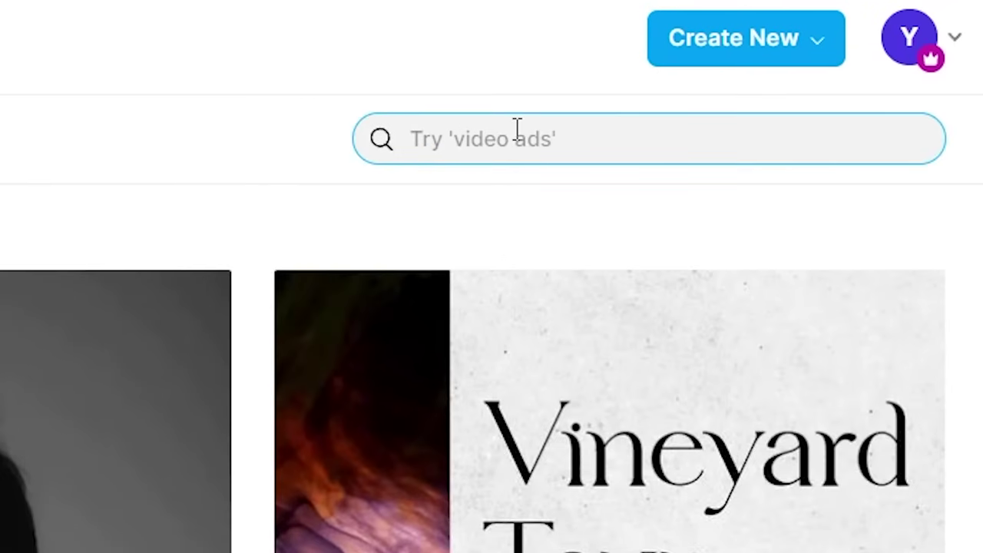
type("shorts")
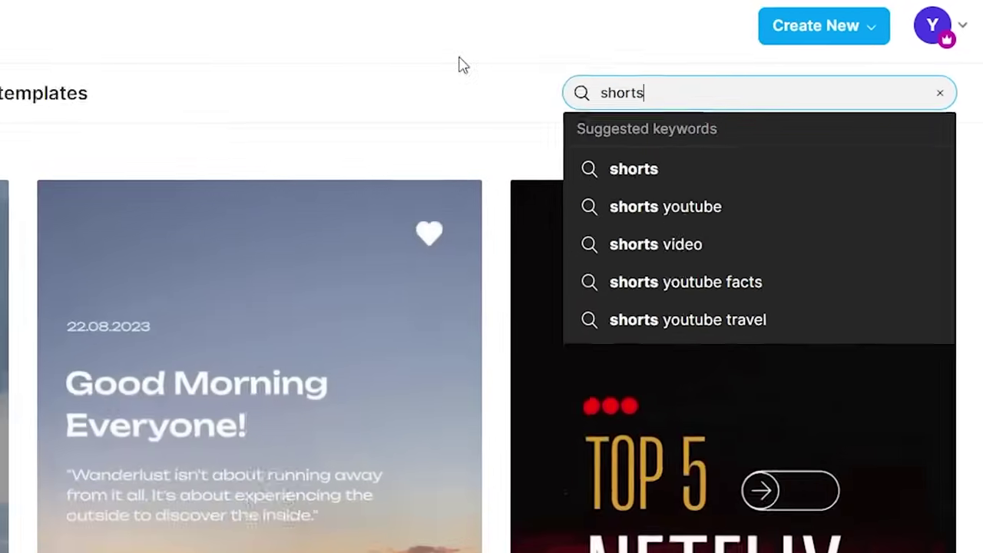
key("Return")
- Browse through the YouTube Shorts templates in the search results
scroll(561, 252, "down", 20)
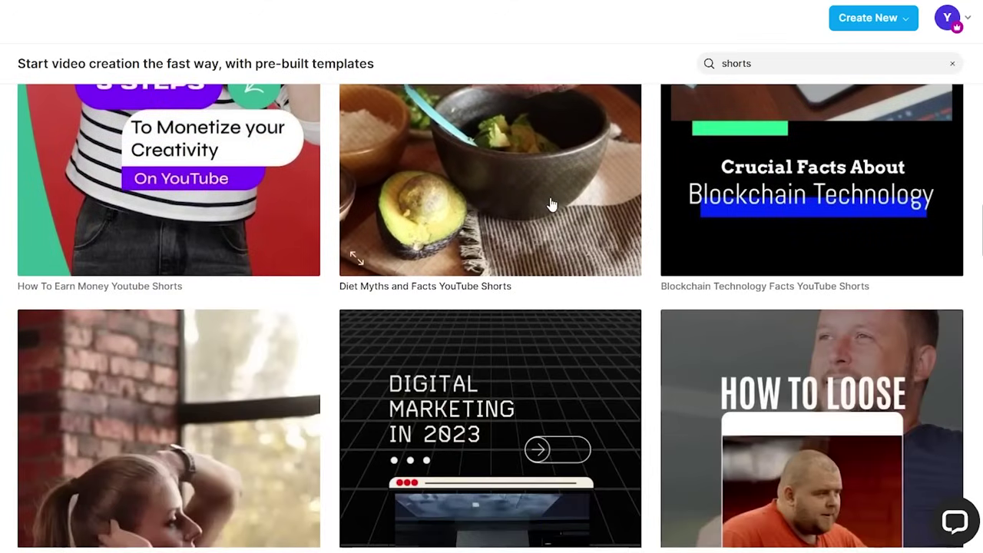
scroll(561, 254, "up", 5)
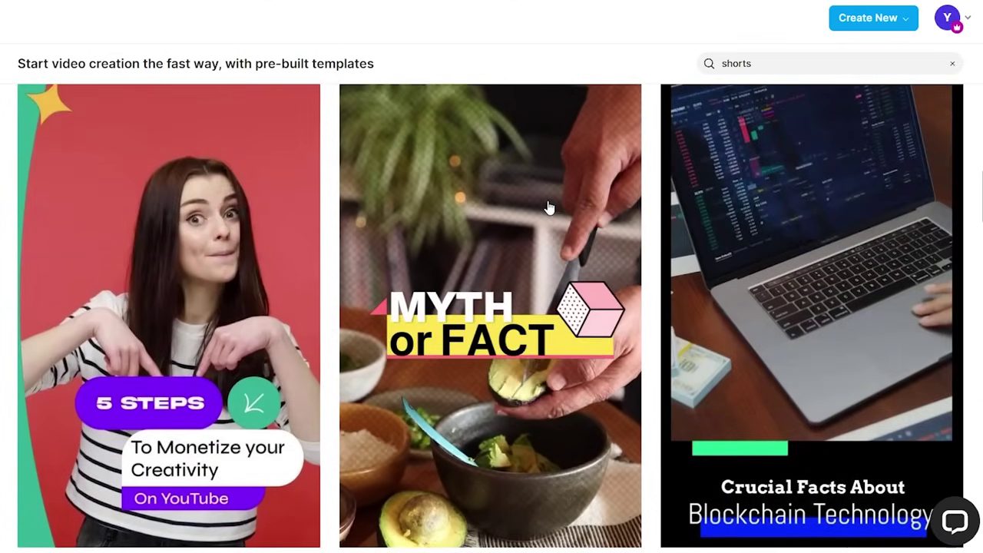
scroll(207, 255, "down", 5)
scroll(219, 253, "down", 10)
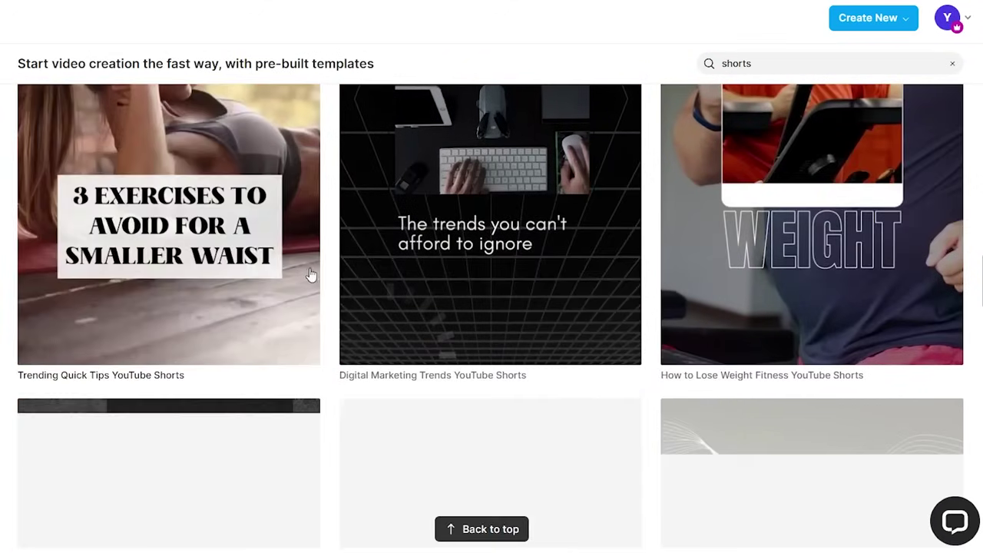
scroll(442, 224, "up", 5)
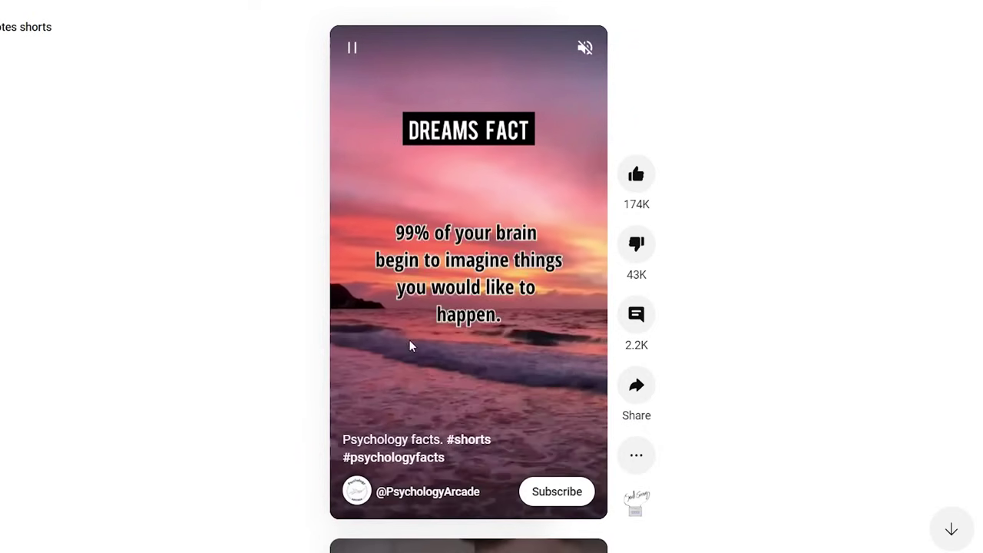
- Play the vertical YouTube tips video from the beginning into scene 4
left_click(507, 289)
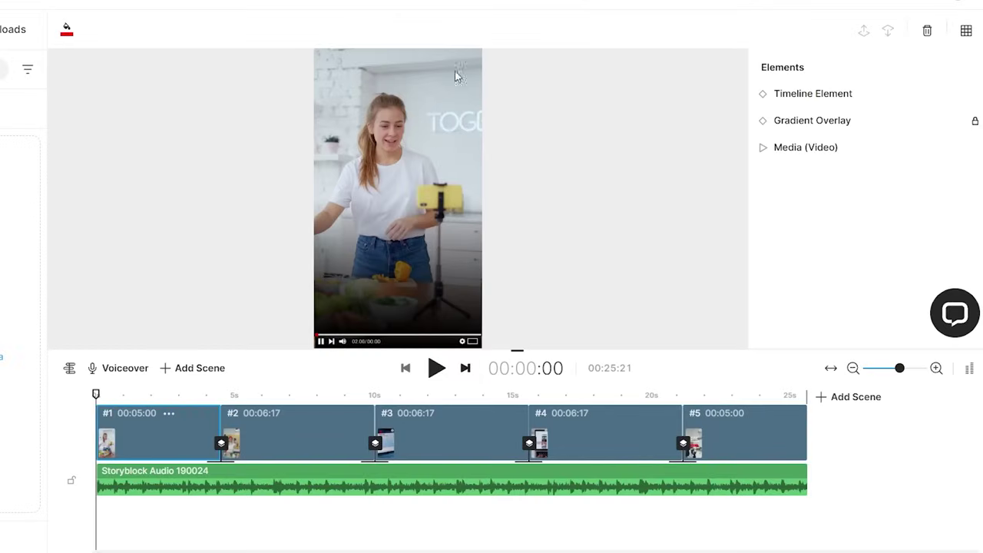
left_click(435, 368)
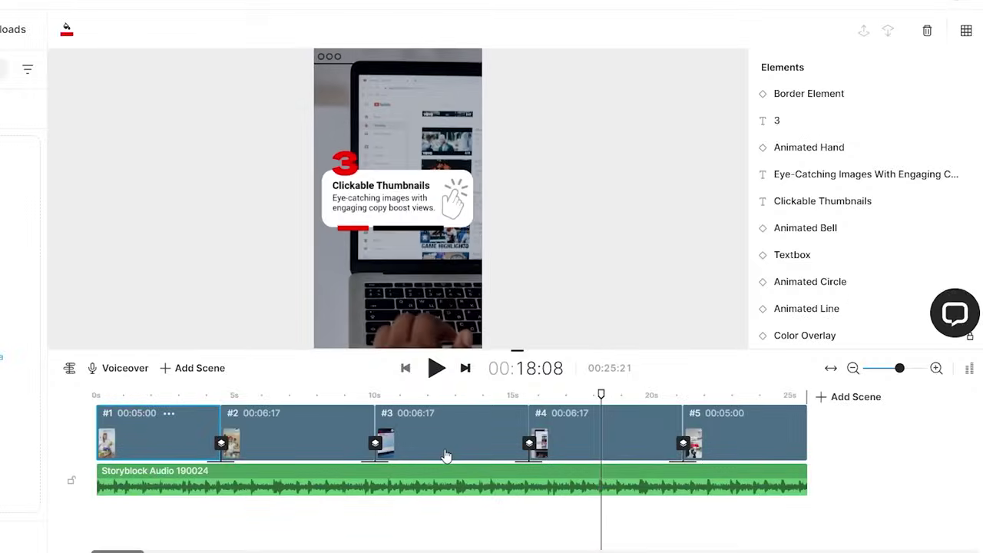
- Change the "Master SEO" heading in scene 3 to "Master Ads"
left_click(446, 456)
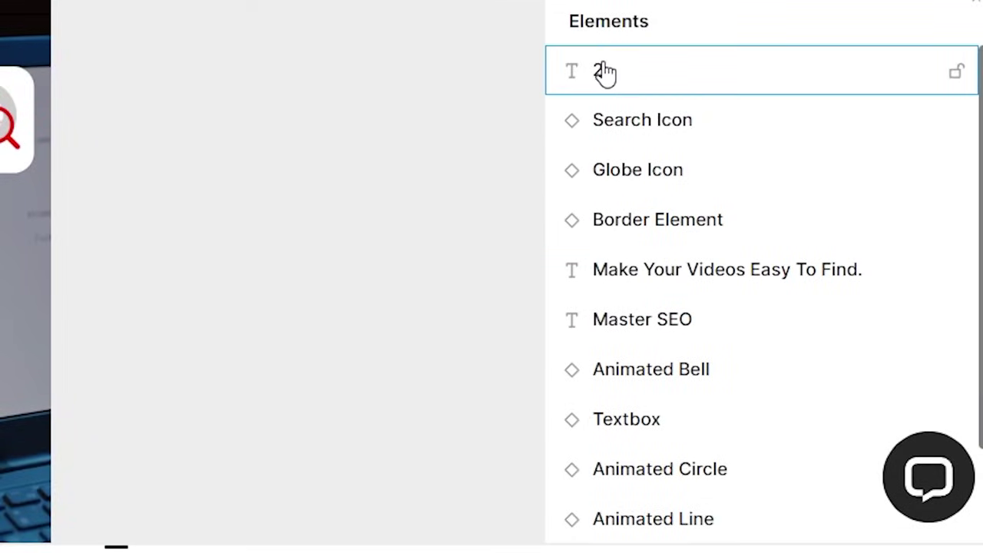
scroll(672, 207, "down", 3)
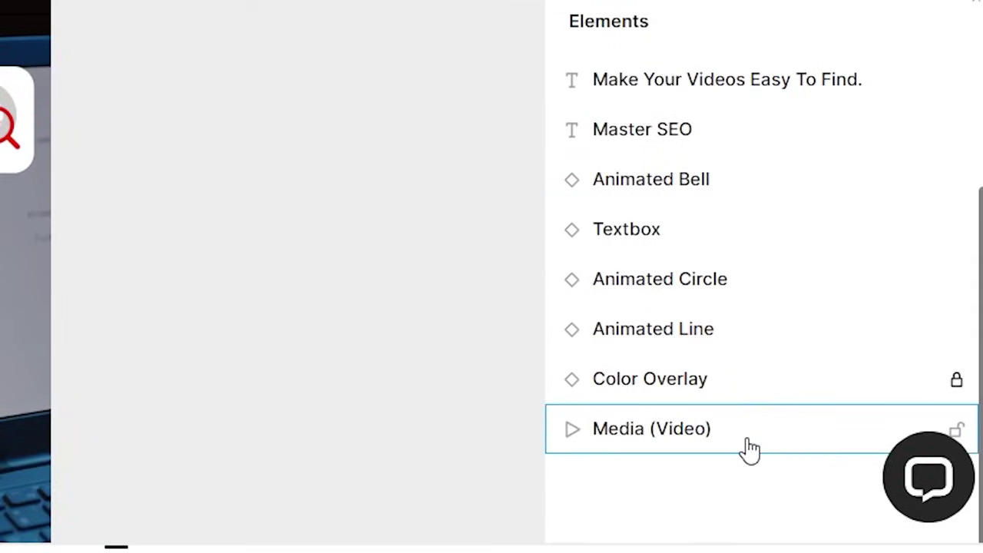
left_click(723, 130)
double_click(701, 133)
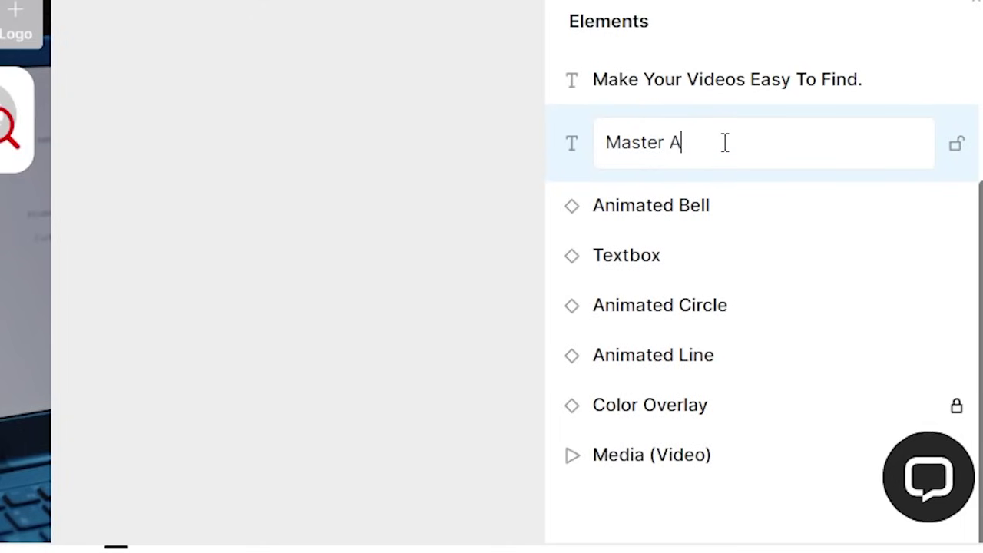
type("Ads")
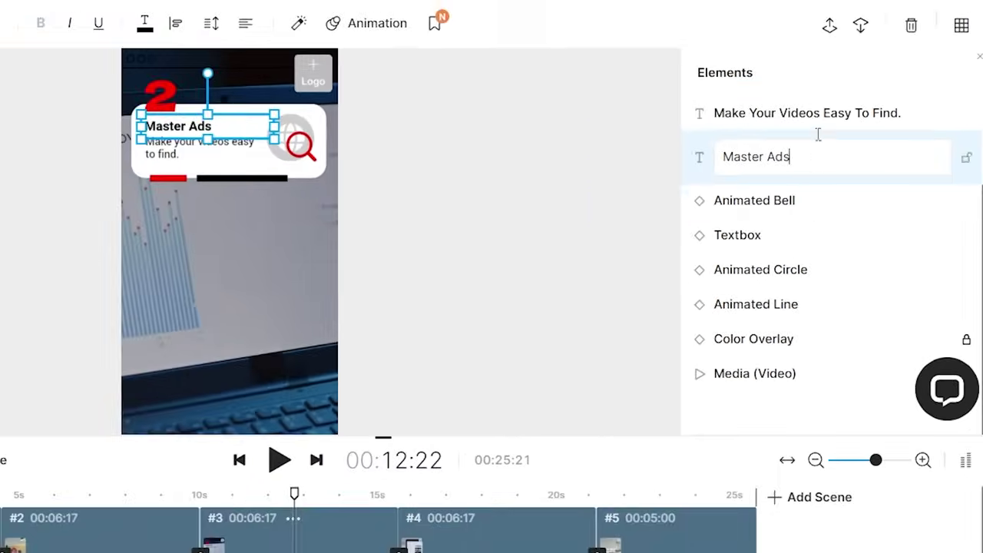
- Change scene 3's description below the heading to "Make your ads convert well."
left_click(737, 79)
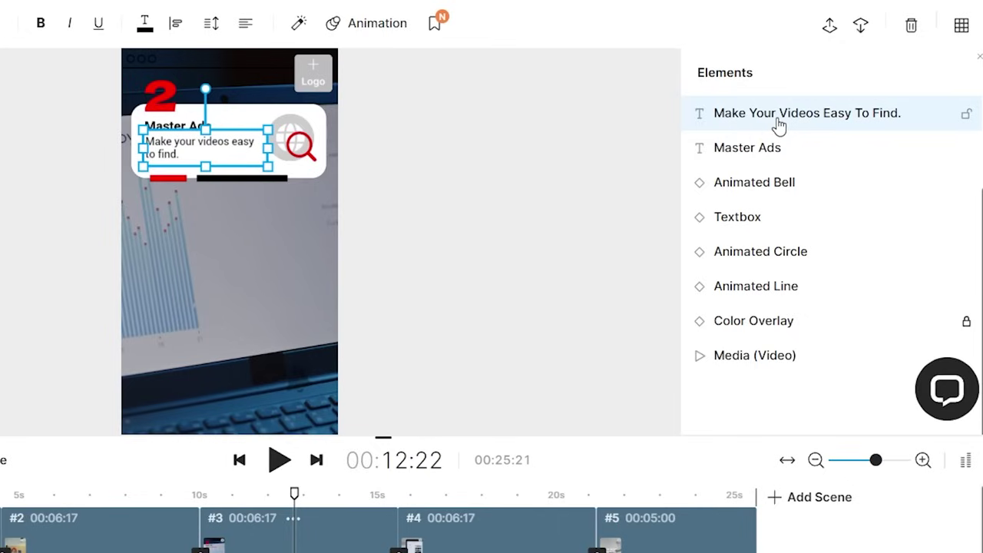
double_click(779, 125)
left_click_drag(790, 125, 904, 122)
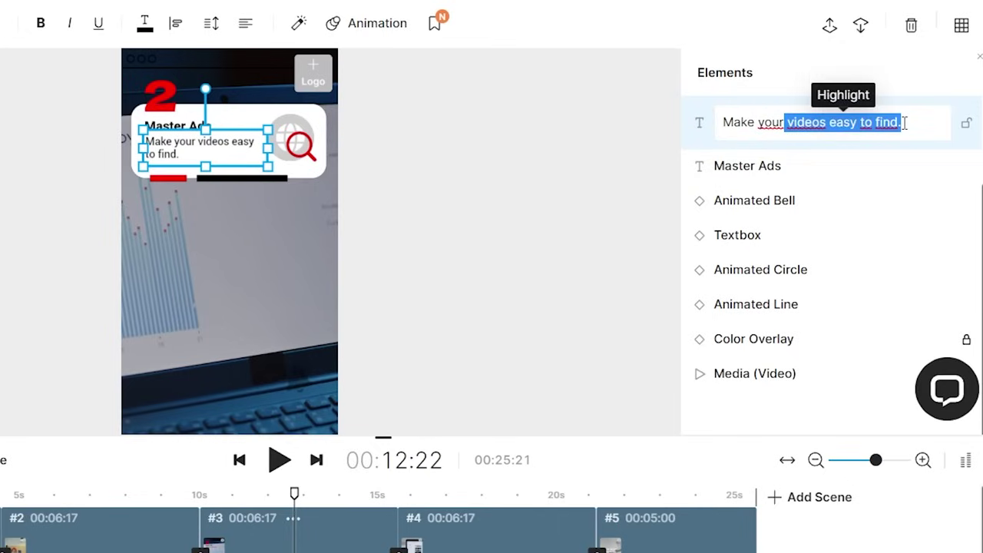
type("ads")
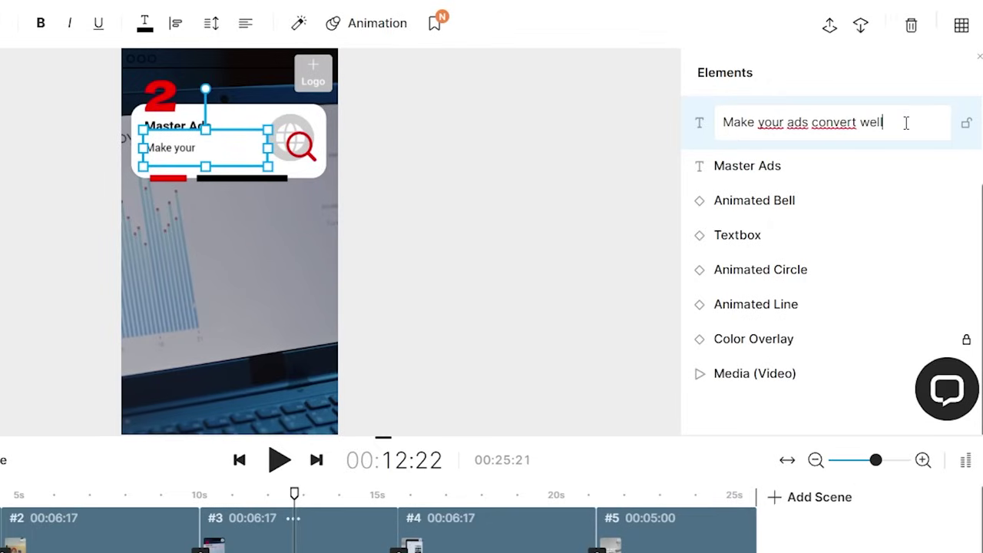
key("Return")
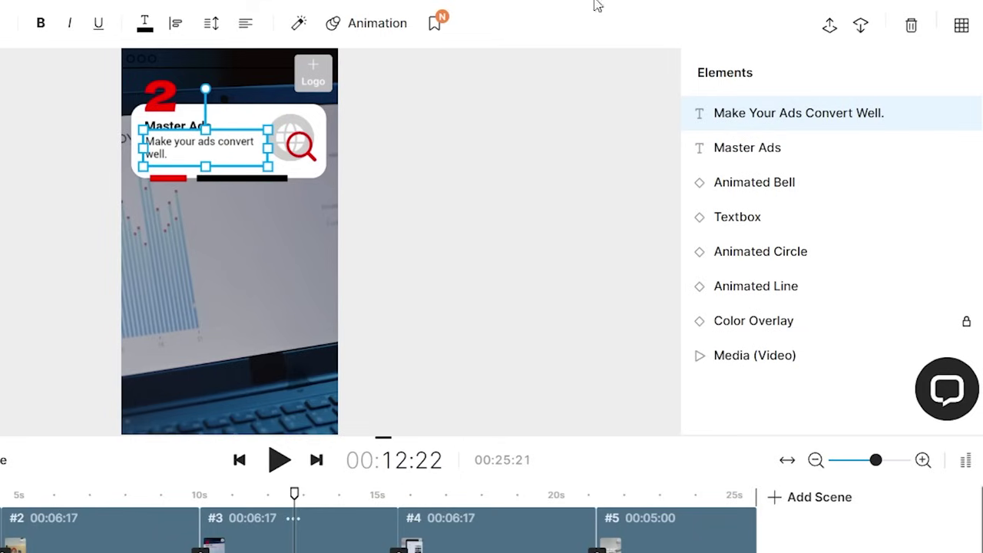
- Select scene 3's background video and search the stock images for "facebook ads"
left_click(248, 294)
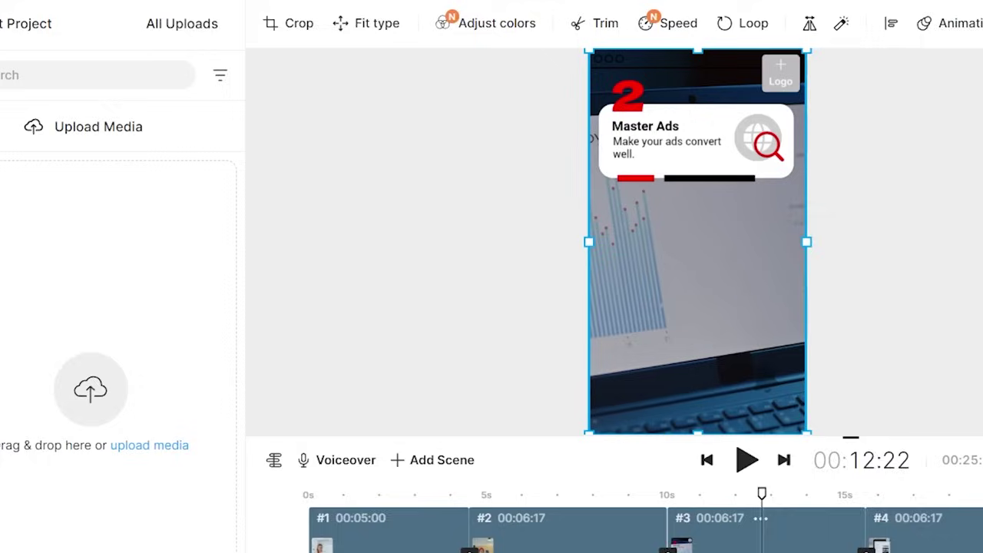
left_click(29, 103)
left_click(30, 158)
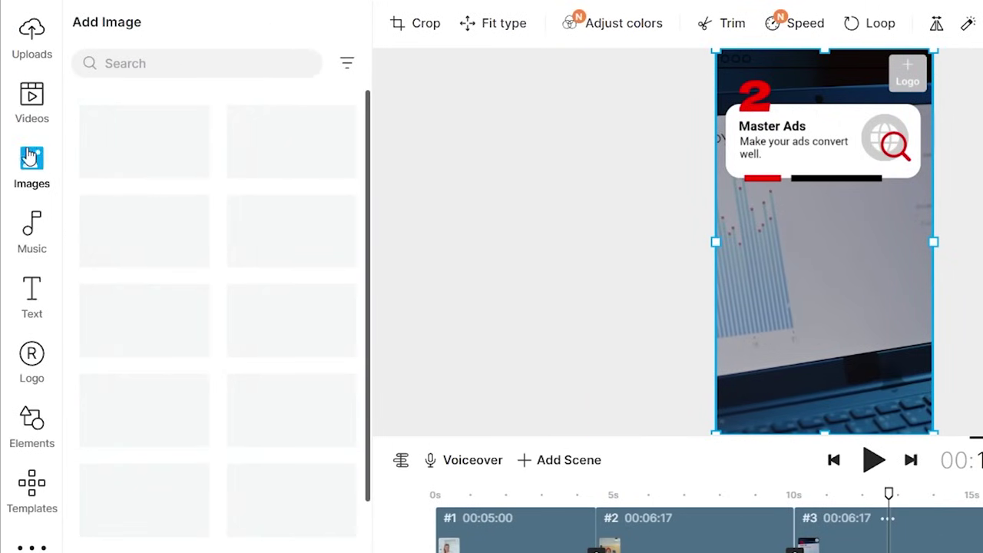
left_click(146, 62)
type("fac")
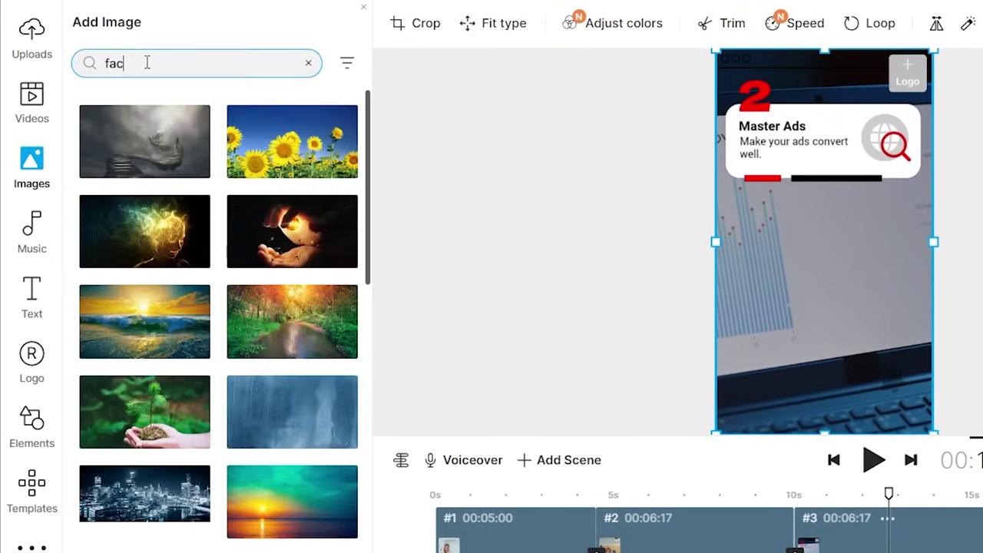
type("ebook ads")
key("Return")
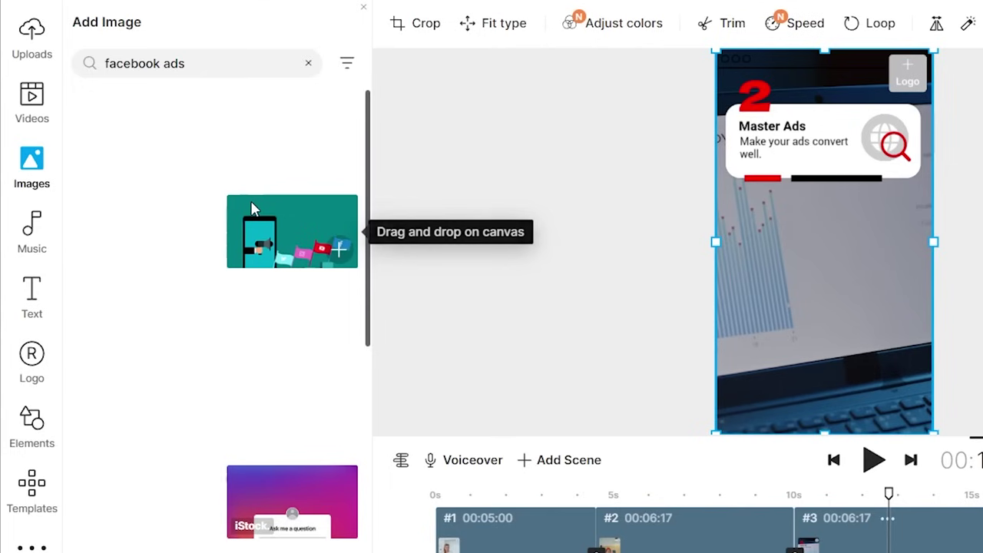
- Pick an image from the "facebook ads" results and replace scene 3's background video with it
scroll(301, 341, "down", 5)
scroll(281, 344, "up", 1)
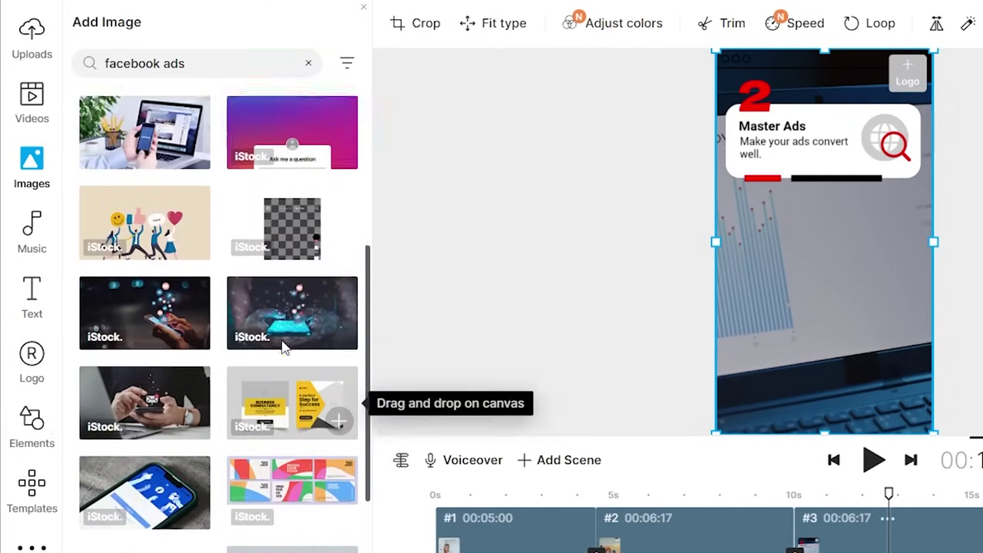
scroll(281, 345, "down", 6)
scroll(281, 412, "up", 4)
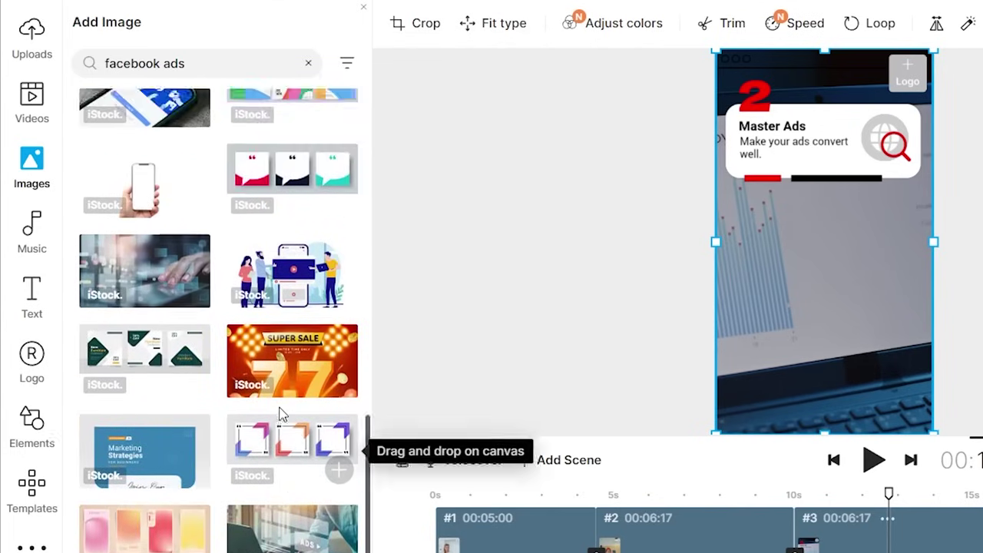
scroll(281, 412, "down", 7)
left_click_drag(281, 274, 810, 297)
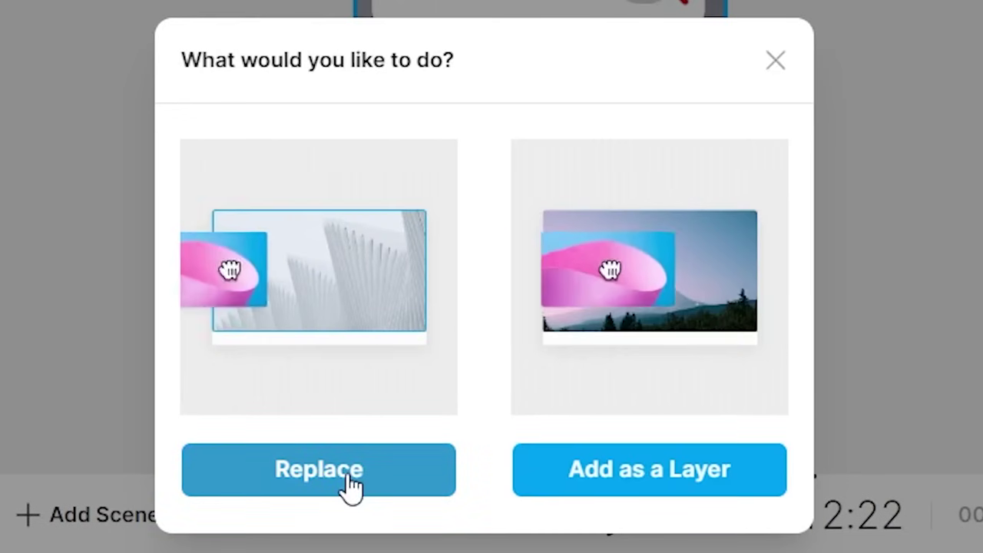
left_click(351, 483)
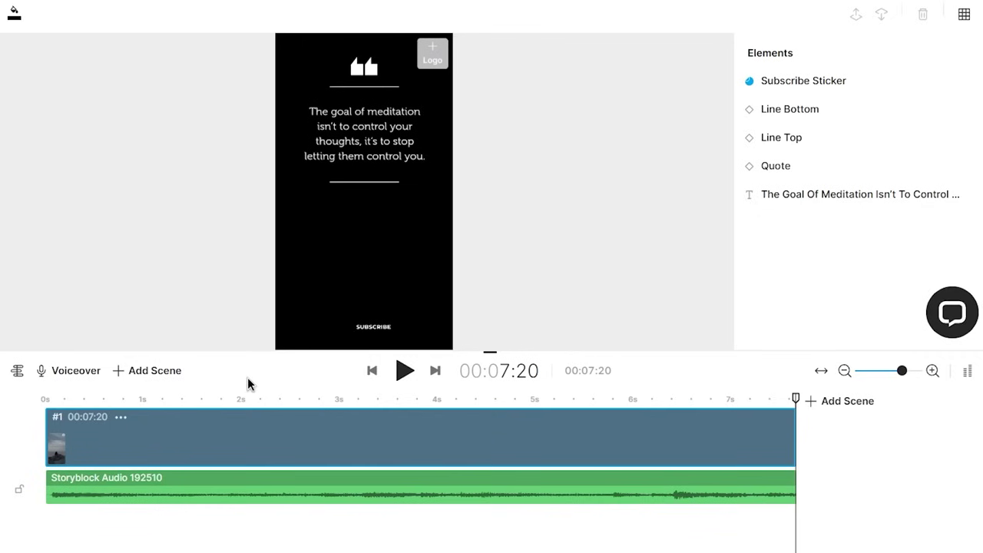
- Play the vertical meditation quote video
left_click(404, 376)
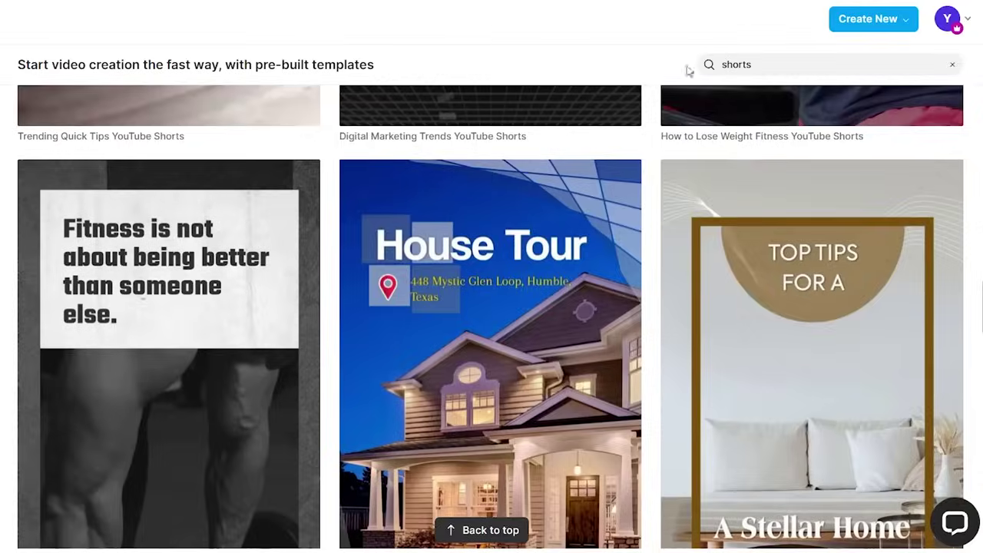
- Search the template library for "motivational videos for youtube" and look through the resulting templates
left_click_drag(792, 64, 688, 64)
type("motivati")
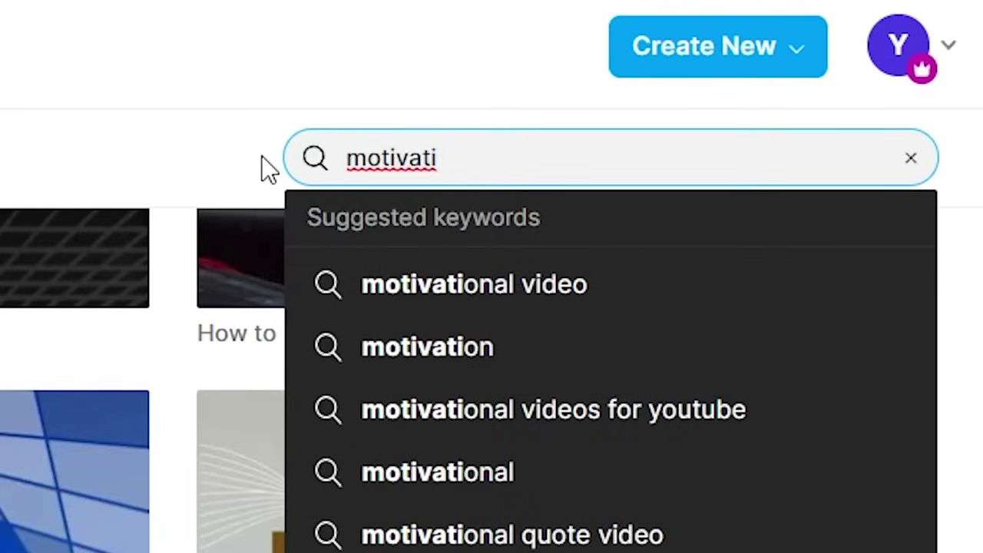
left_click(640, 409)
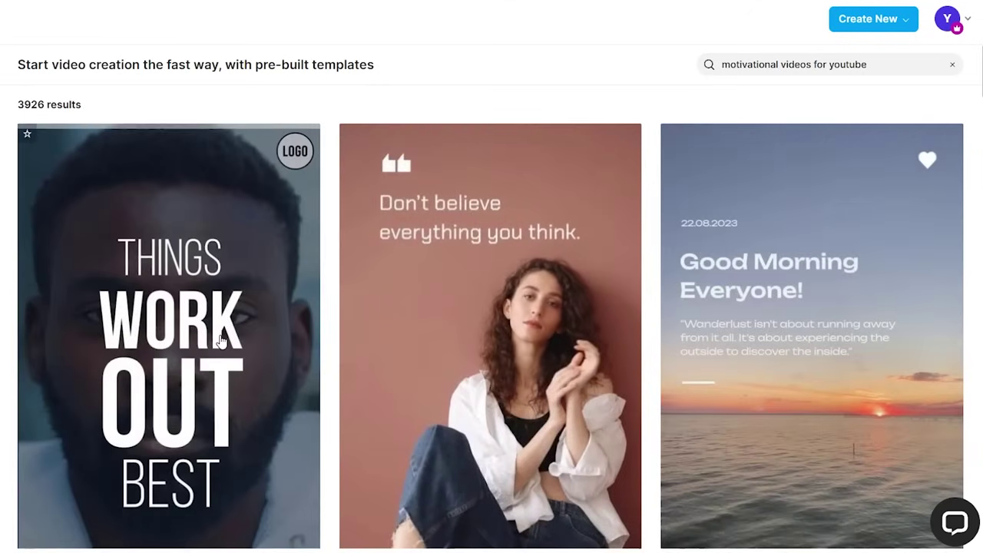
scroll(215, 307, "down", 2)
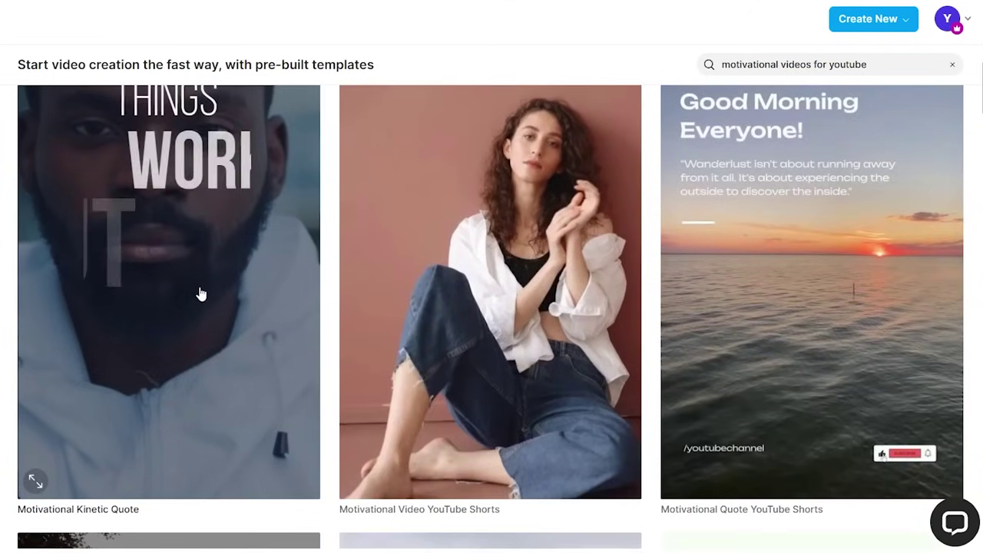
scroll(180, 310, "up", 1)
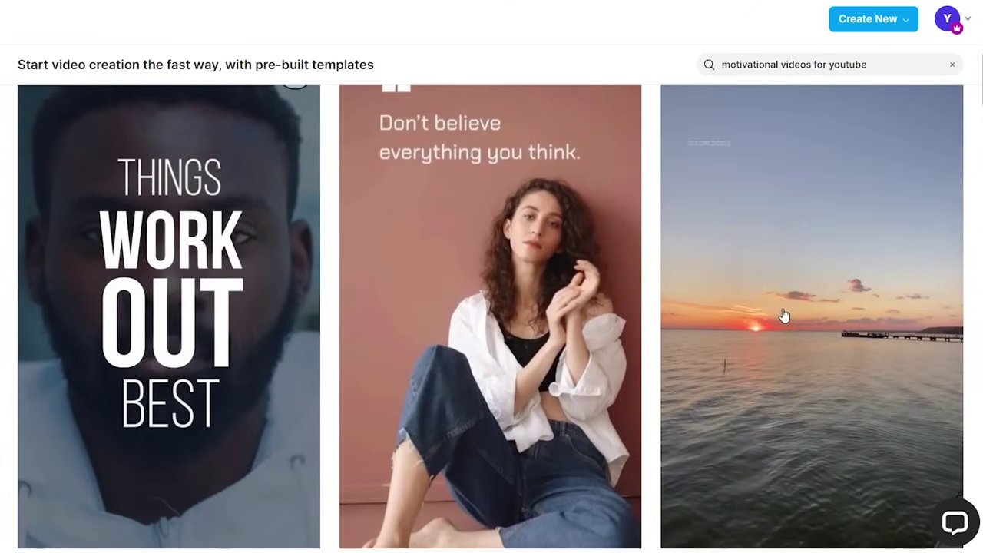
scroll(825, 324, "down", 4)
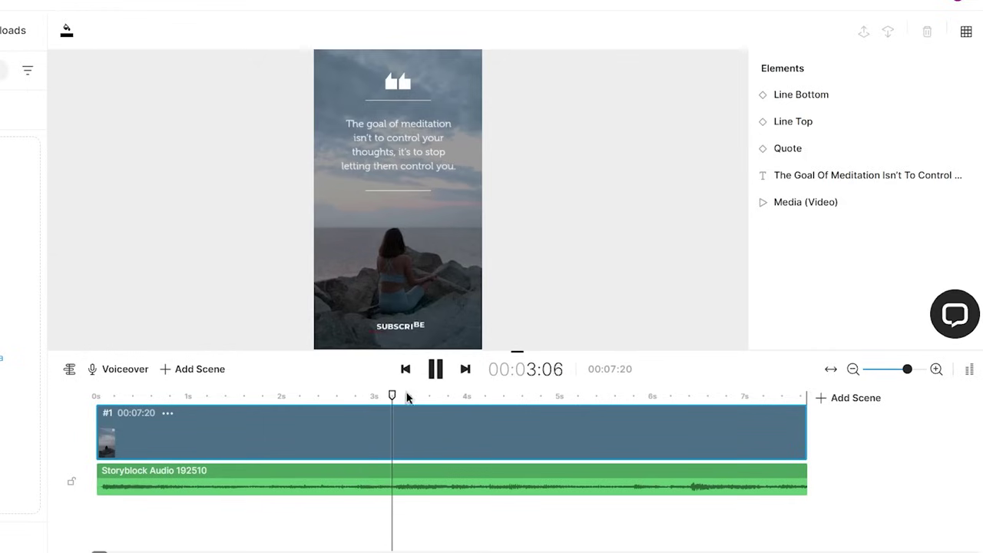
- Pause the meditation quote video at about 5 seconds and open its quote text for editing with all the text selected
left_click(437, 369)
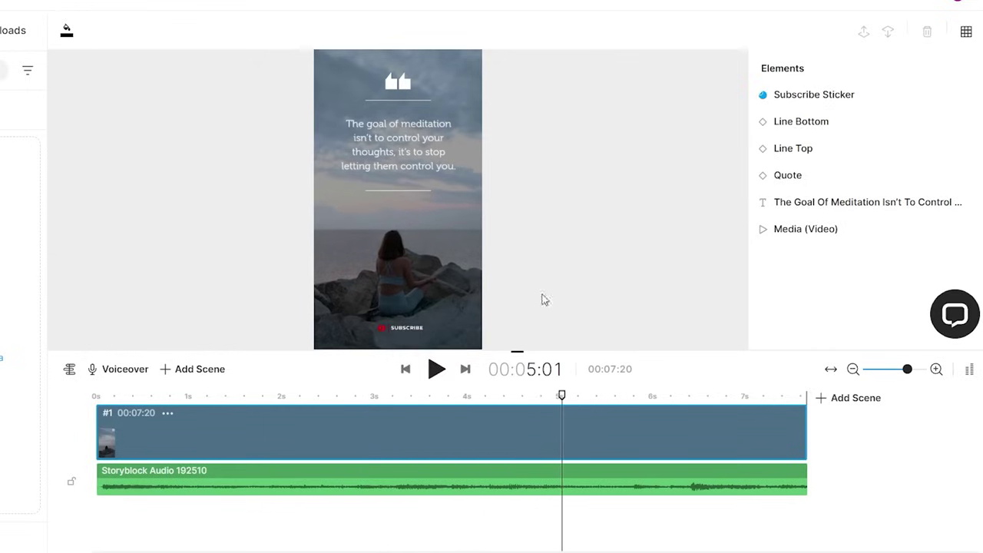
left_click(863, 178)
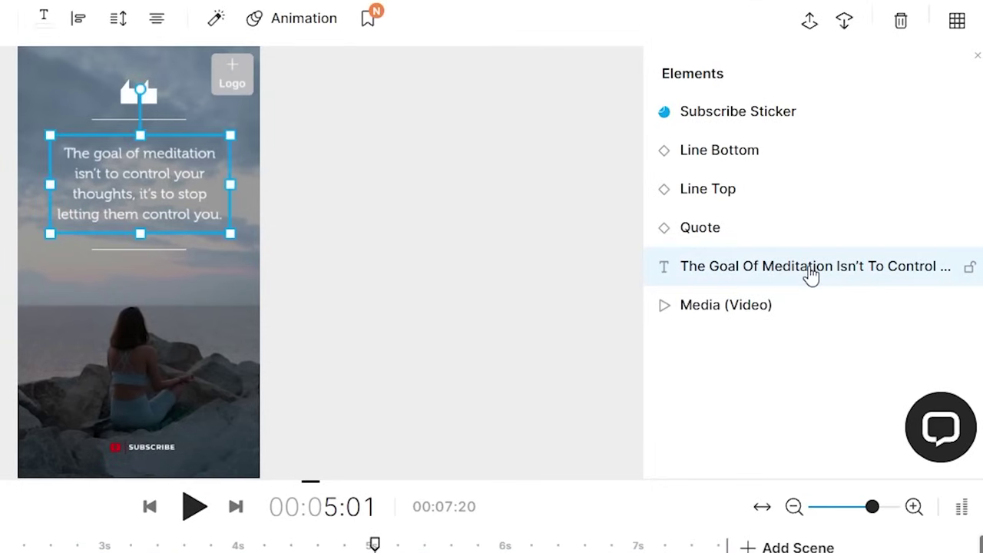
left_click(811, 275)
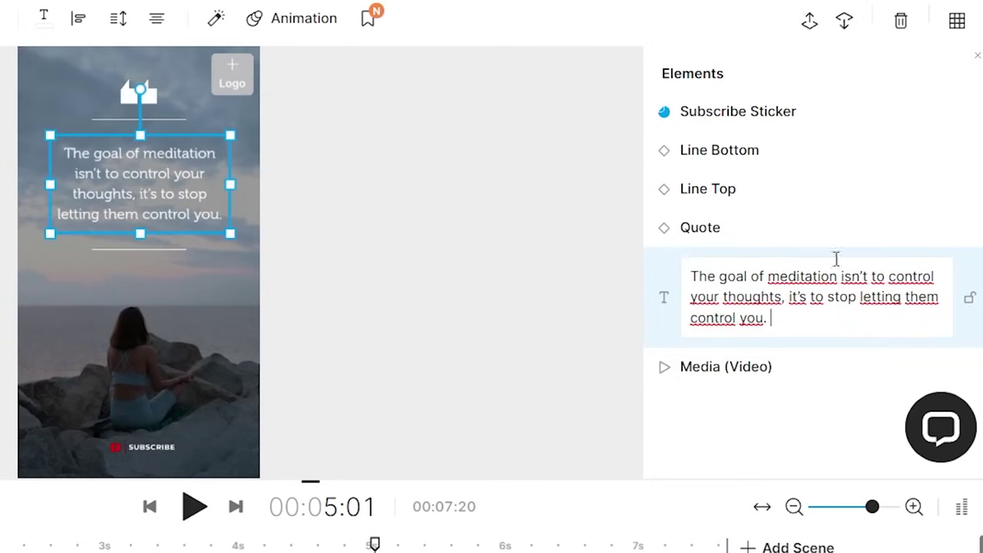
left_click_drag(770, 318, 691, 281)
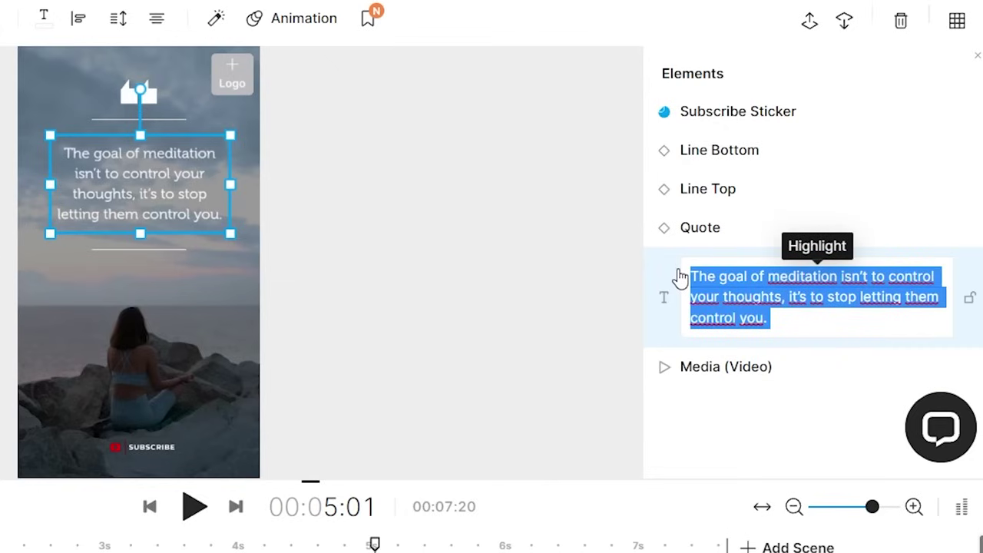
- Switch to ChatGPT and copy the motivational quote beginning "Believe in yourself and all that you are", without its quotation marks
left_click(658, 66)
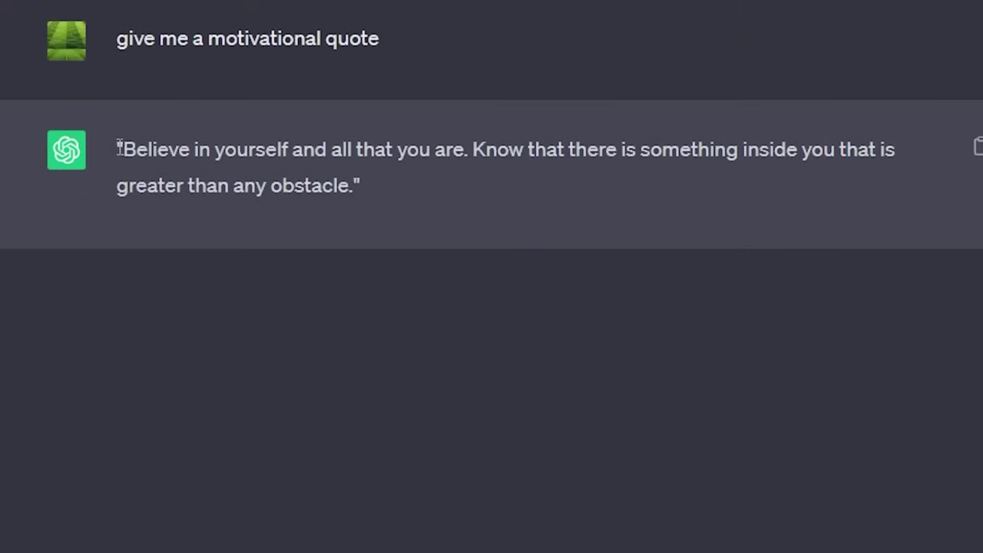
left_click_drag(125, 149, 342, 186)
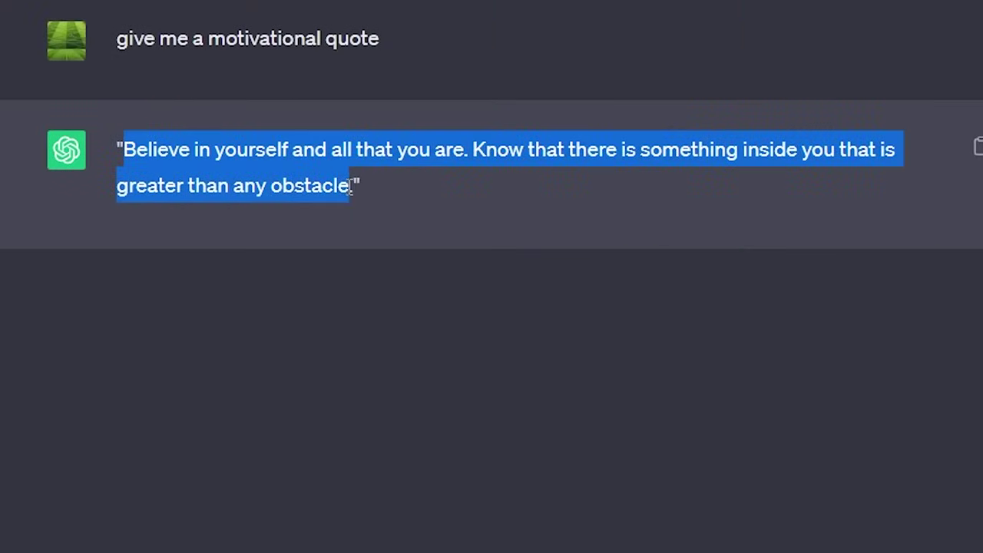
right_click(347, 187)
left_click(392, 204)
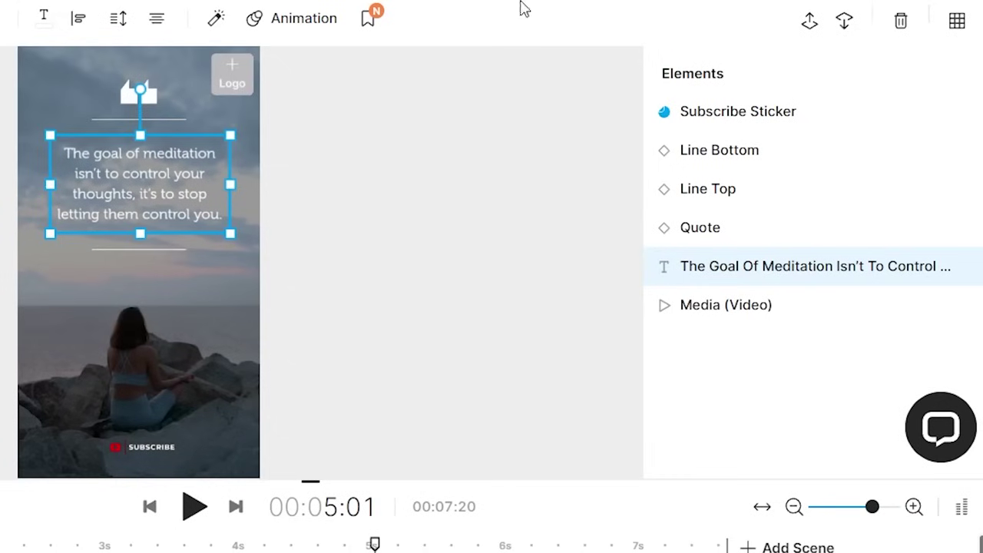
- Return to the video editor and replace the meditation quote with the copied "Believe in yourself and all that you are" quote
left_click(794, 274)
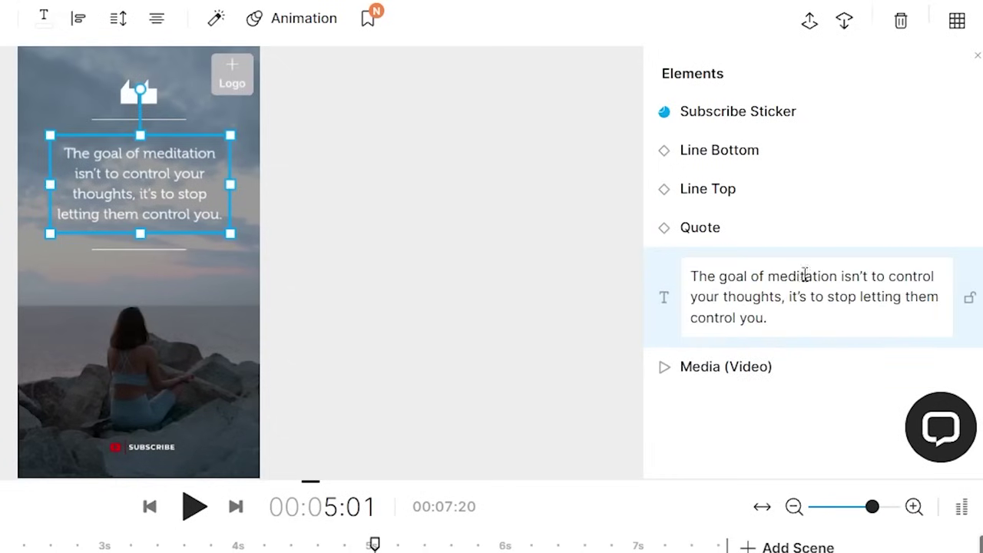
left_click_drag(824, 352, 671, 279)
key("ctrl+v")
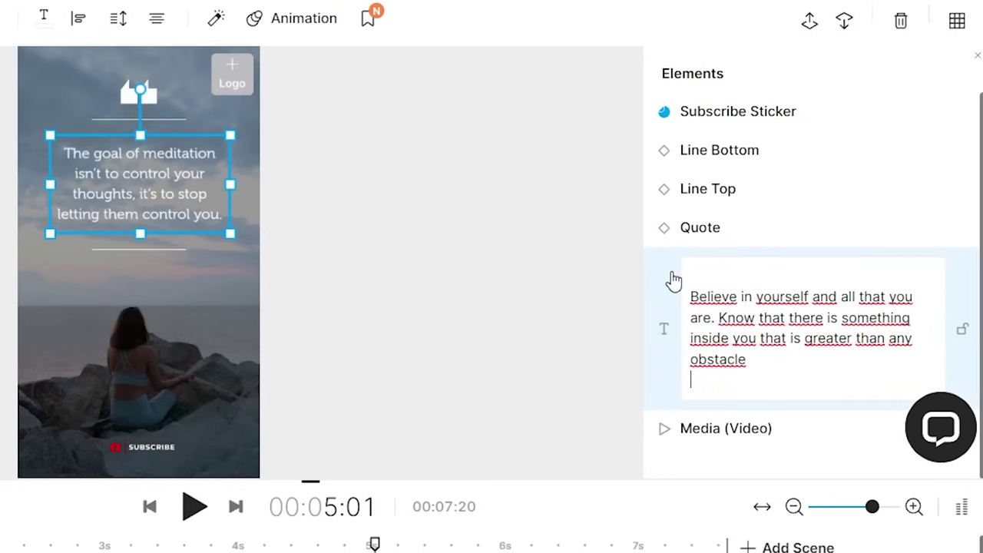
key("Return")
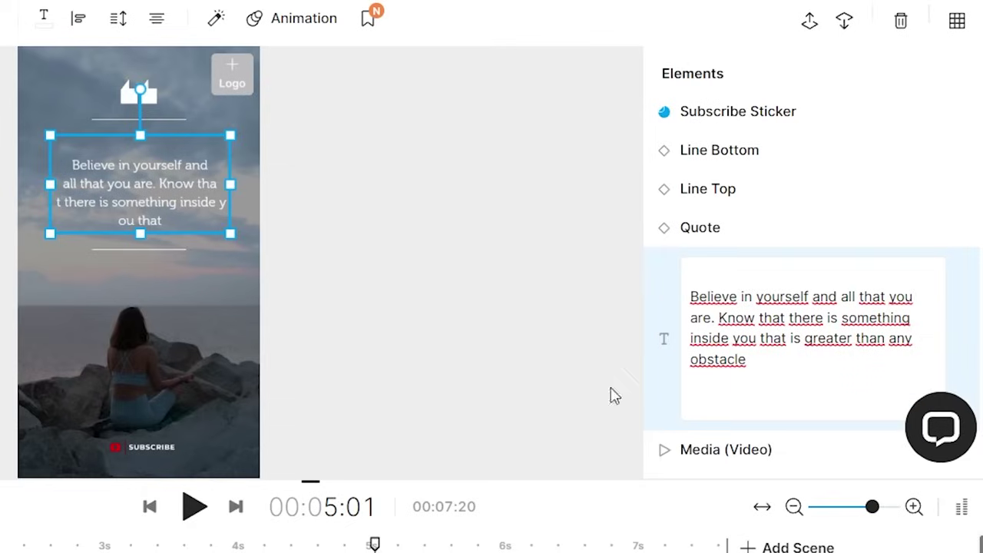
left_click(481, 301)
- Widen the quote's text box slightly on the canvas and shift it back towards the centre
left_click(149, 170)
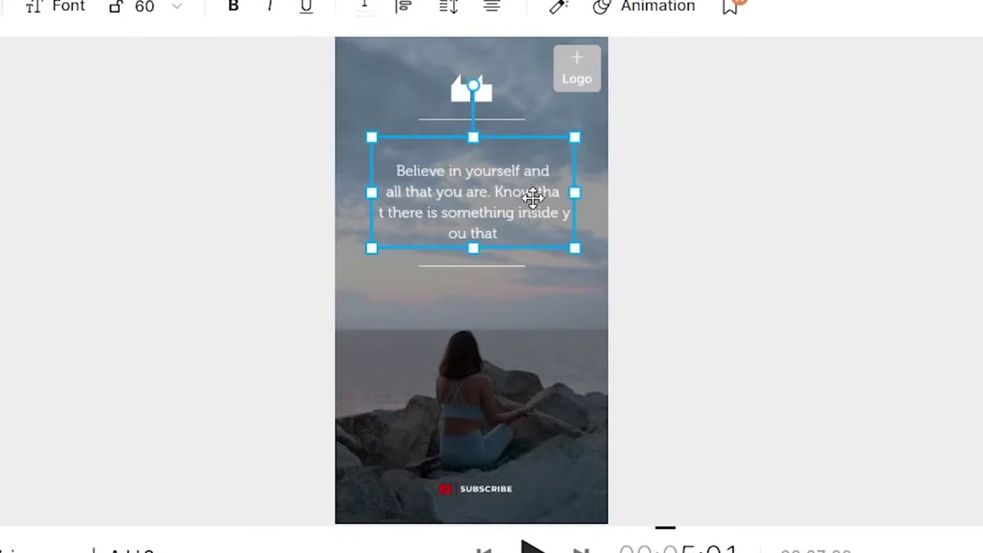
left_click_drag(575, 192, 594, 188)
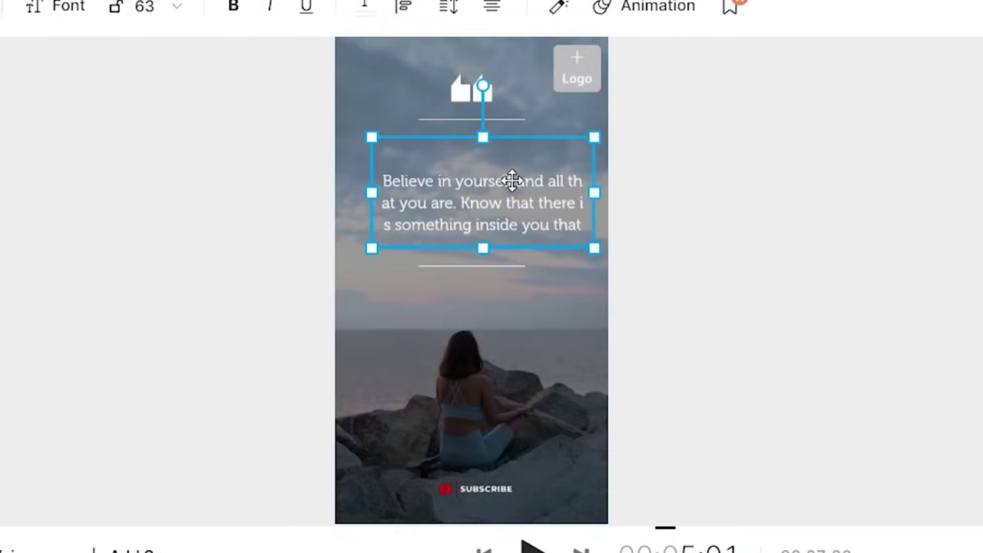
left_click_drag(512, 180, 501, 180)
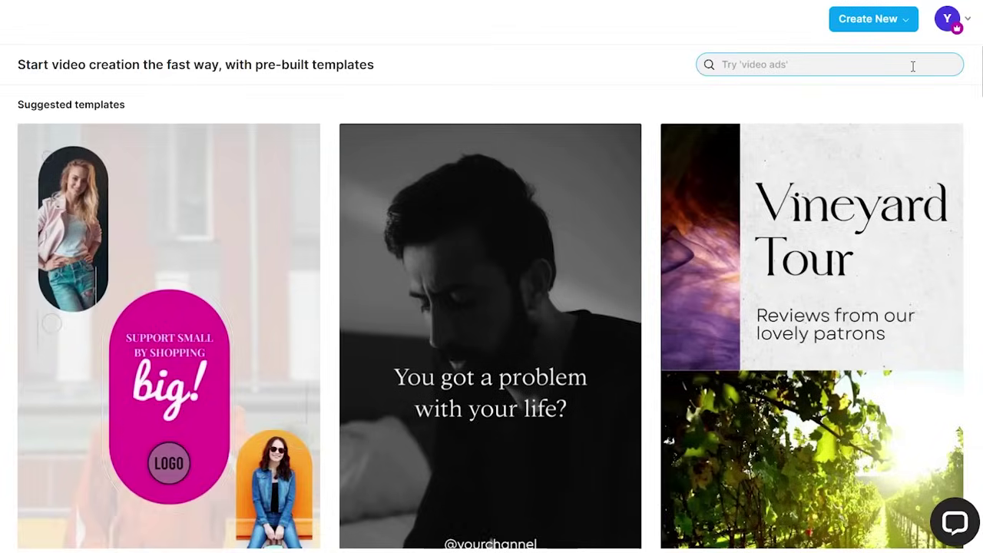
- Search the pre-built templates for "youtube intro" and browse the results for a gaming intro
type("youtu")
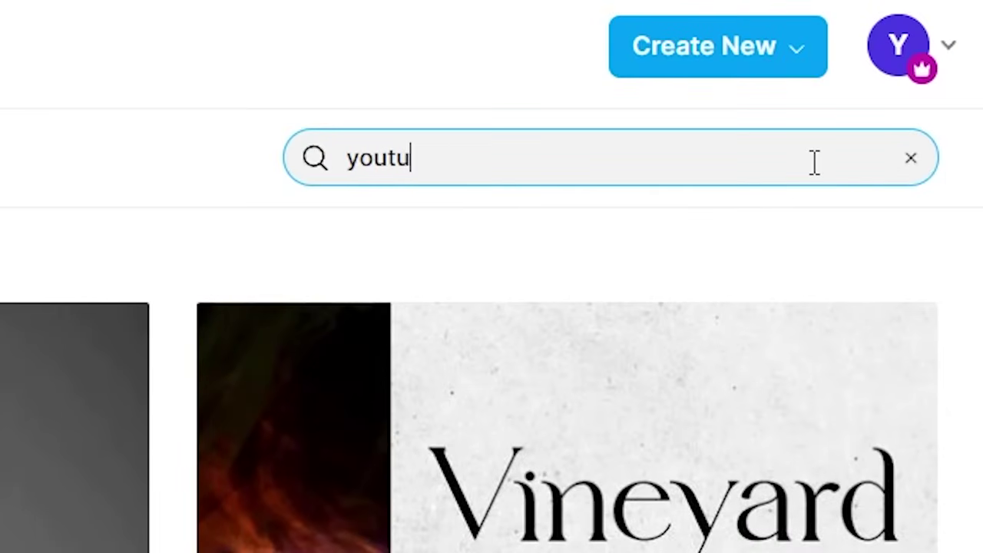
type("be intro")
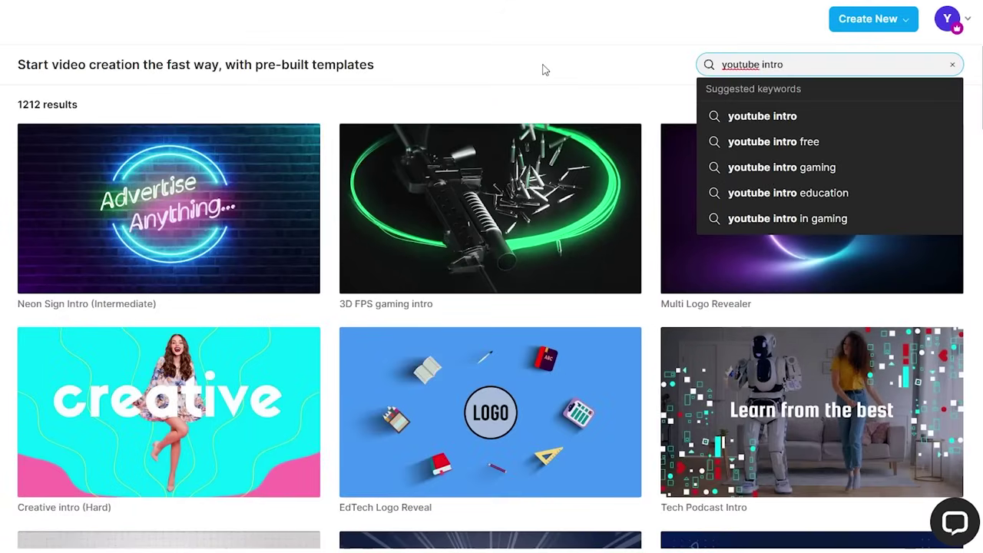
left_click(542, 69)
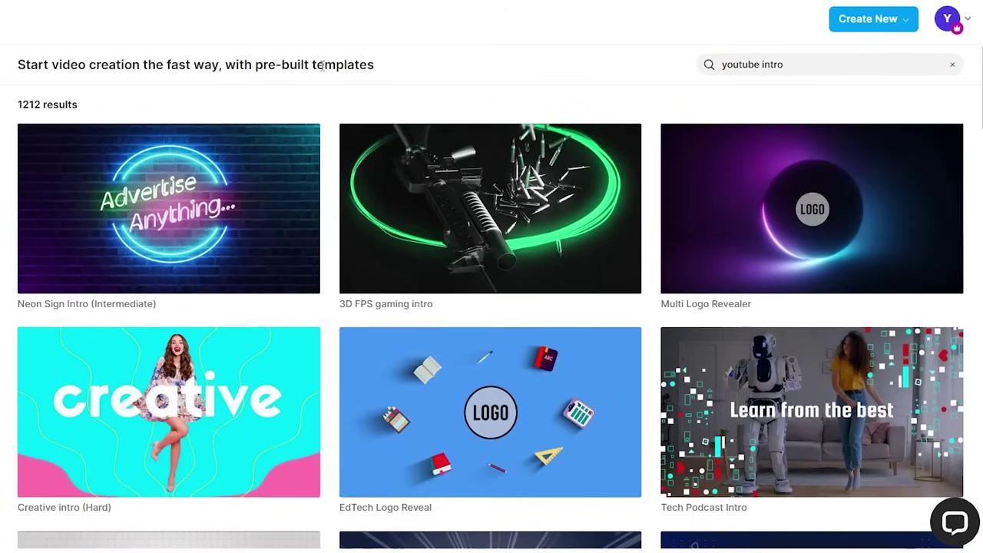
scroll(496, 285, "down", 10)
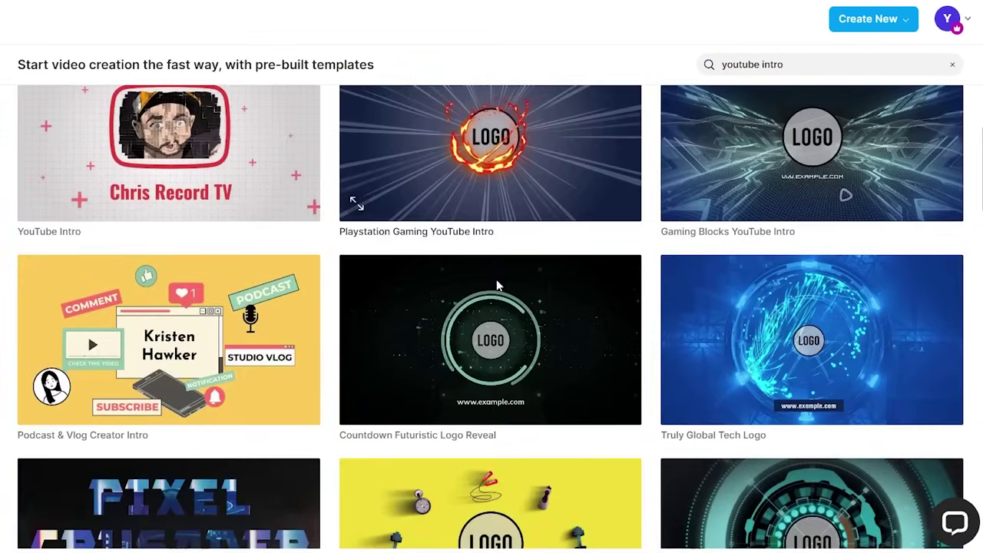
scroll(519, 390, "down", 8)
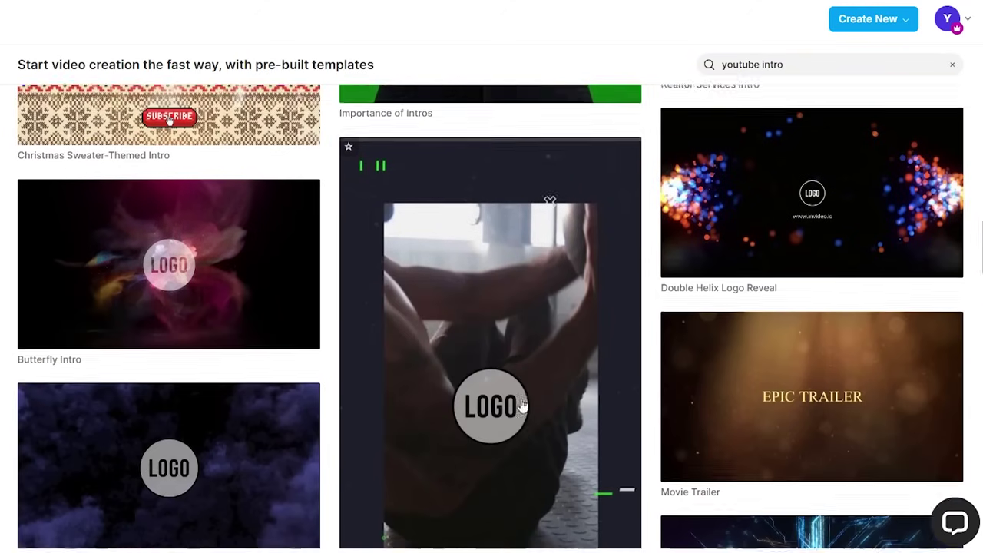
scroll(522, 405, "up", 5)
scroll(521, 405, "up", 5)
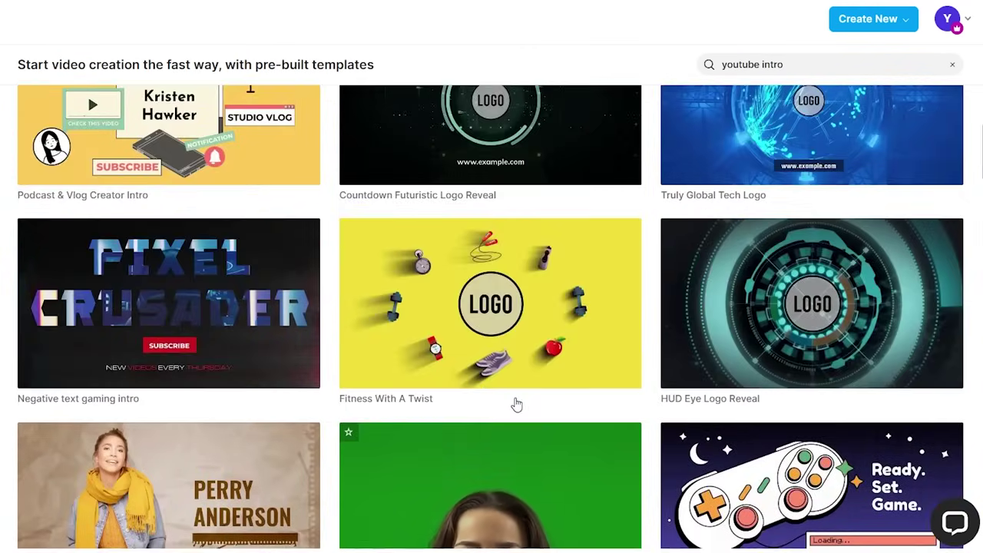
scroll(529, 406, "down", 2)
- Open the "Retro console gaming intro" template in landscape (16:9) format as a new project in the editor
mouse_move(854, 247)
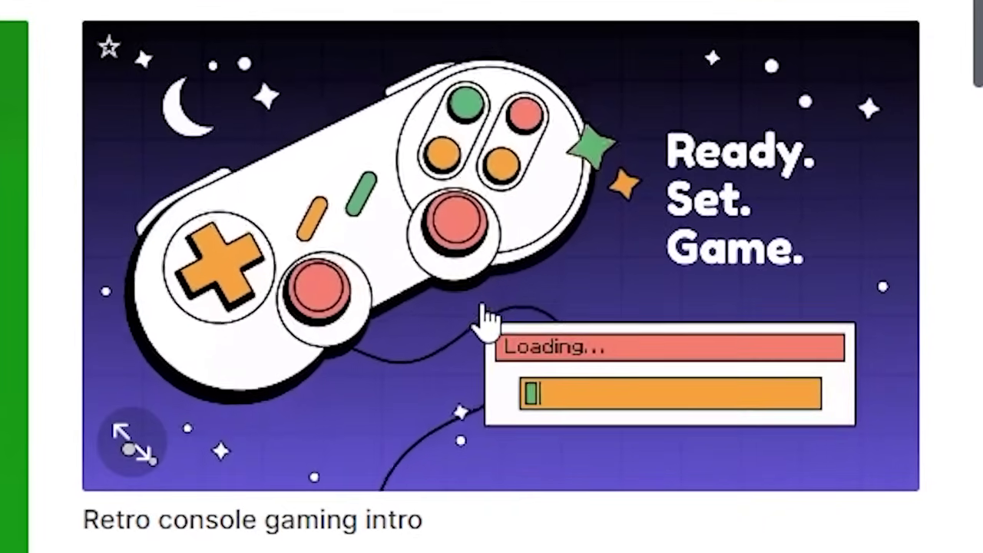
left_click(497, 240)
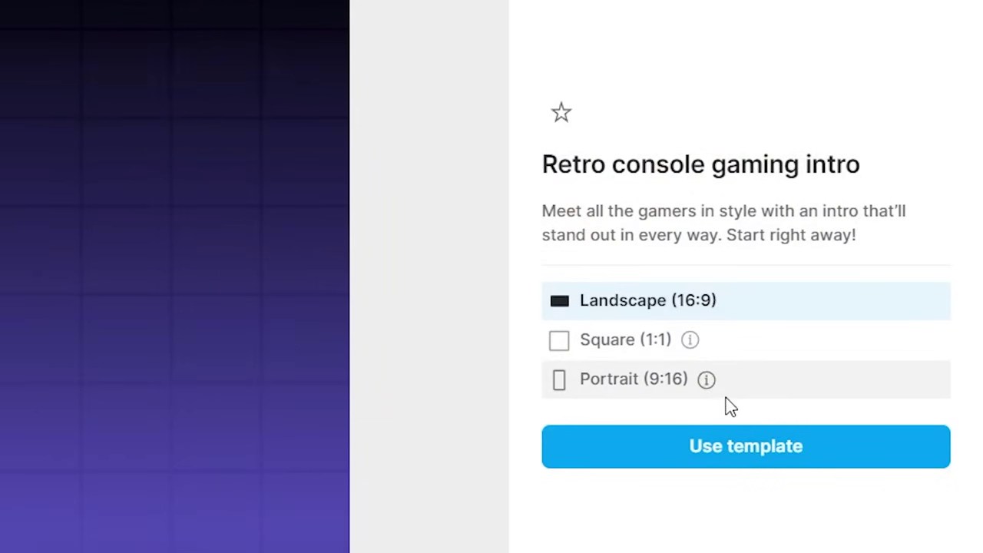
left_click(760, 447)
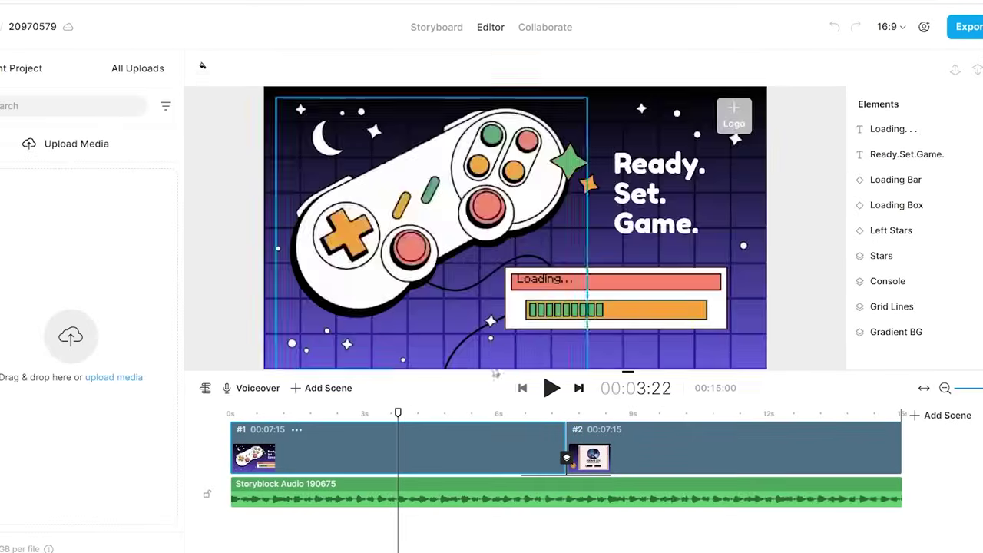
- Go to 00:11:27 in the second scene and replace the large streamer name with the creator's first name
left_click(277, 413)
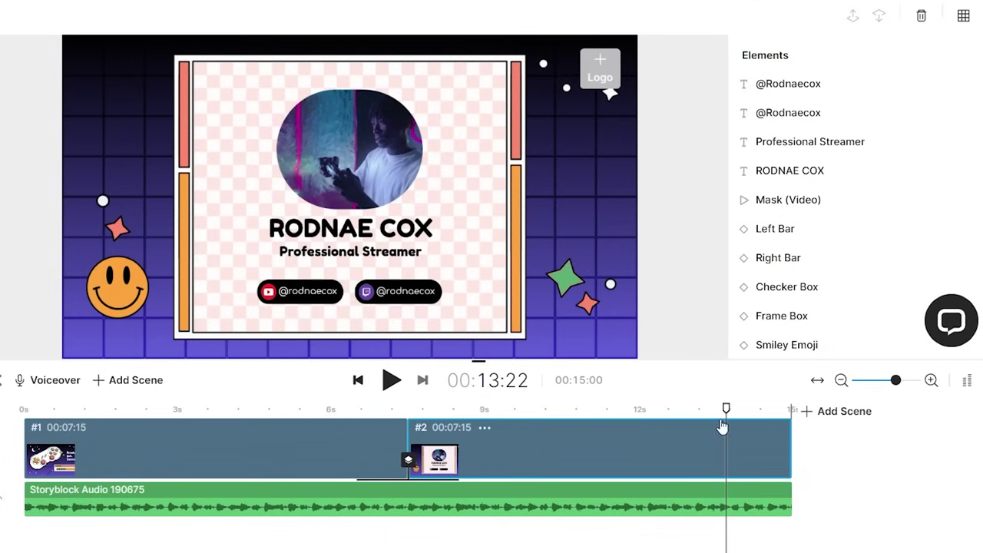
left_click(632, 427)
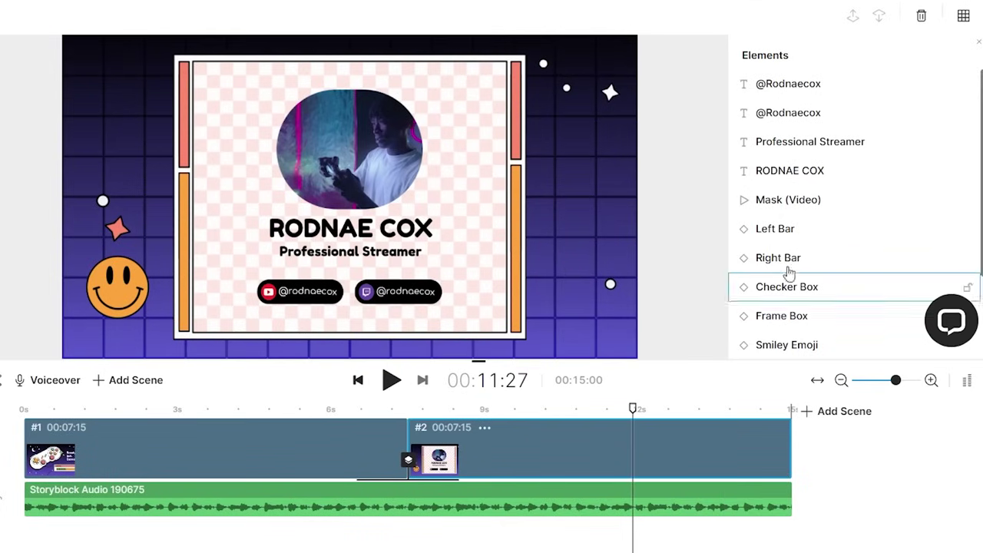
left_click(829, 177)
left_click(830, 175)
left_click_drag(854, 182, 767, 176)
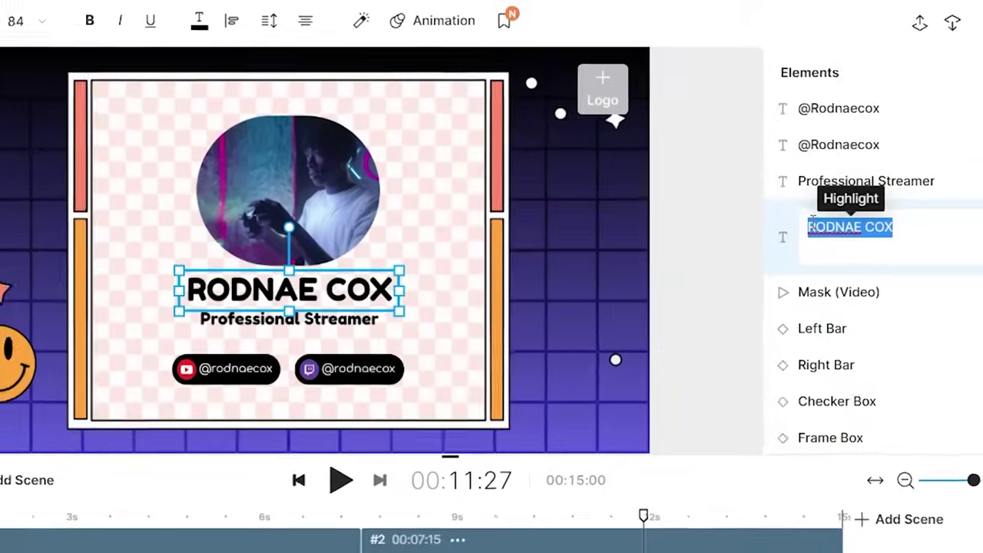
type("Youri")
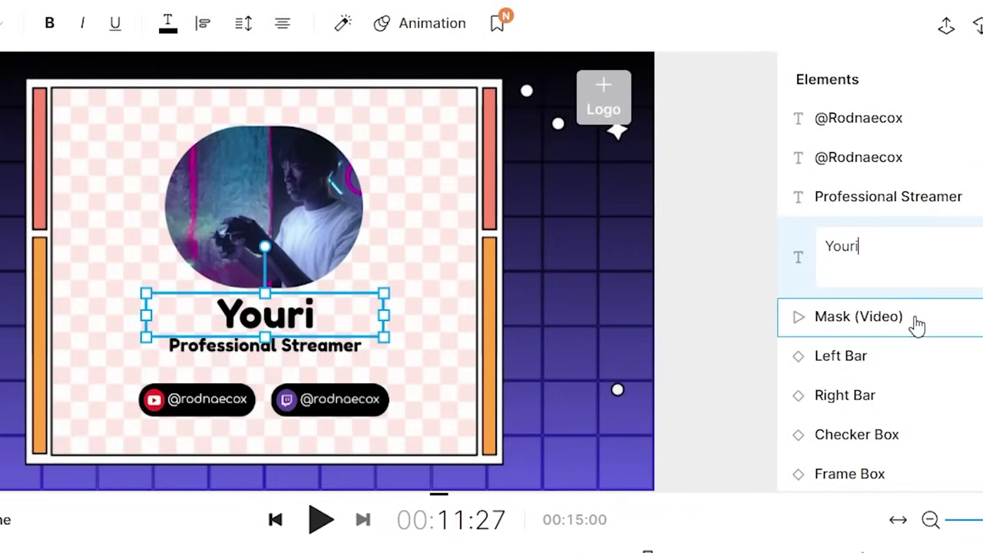
key("Return")
- Replace the "Professional Streamer" subtitle in the second scene with "I'm here to make you smile"
left_click(939, 218)
left_click(957, 200)
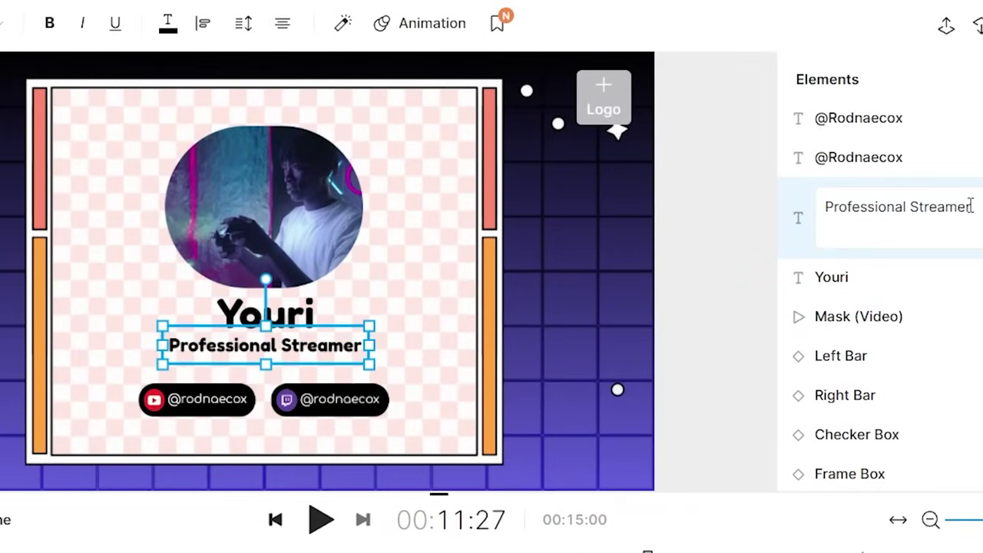
left_click_drag(972, 204, 815, 215)
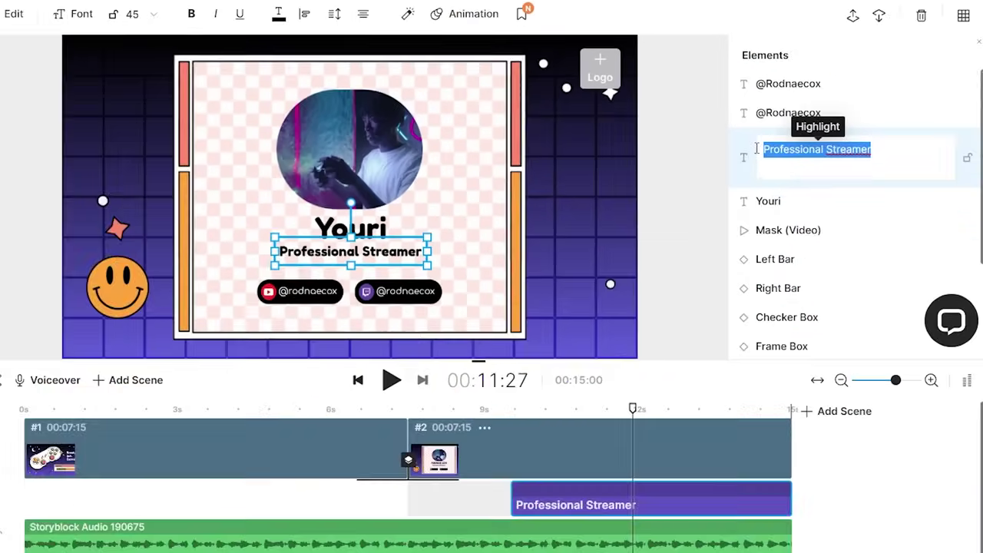
type("I'm here to make you smi")
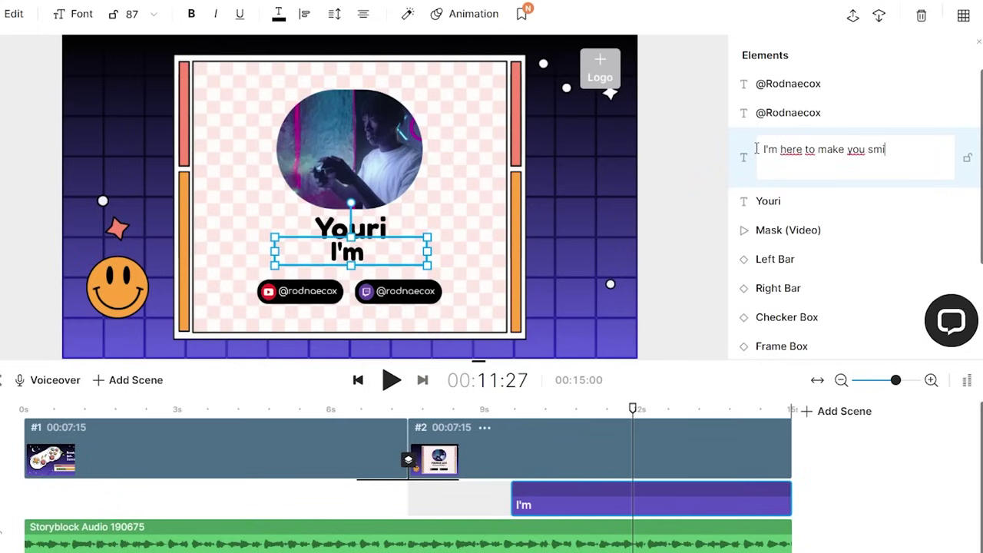
type("le")
key("Return")
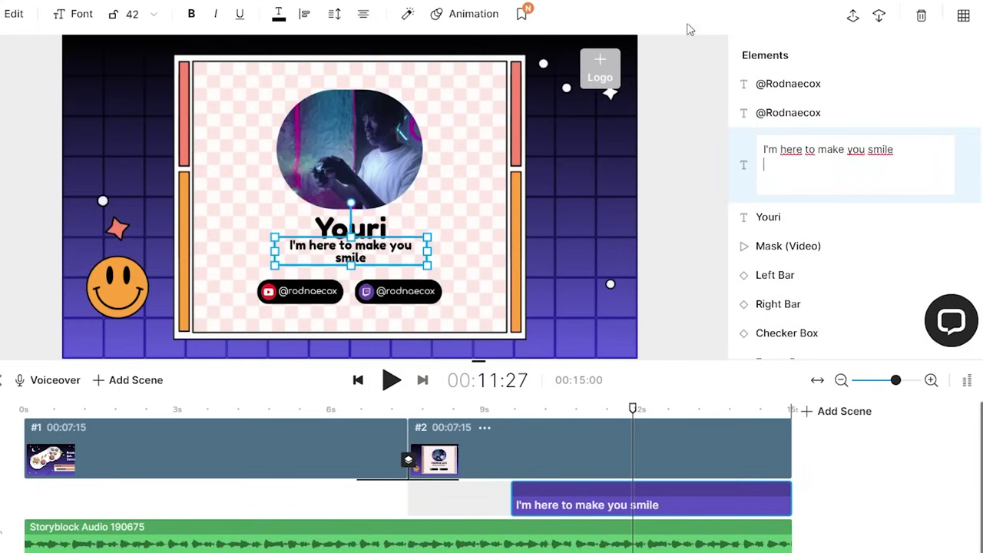
- Replace the rounded masked video above the name with the previously uploaded photo DSCF2400.JPG
left_click(783, 285)
left_click(788, 199)
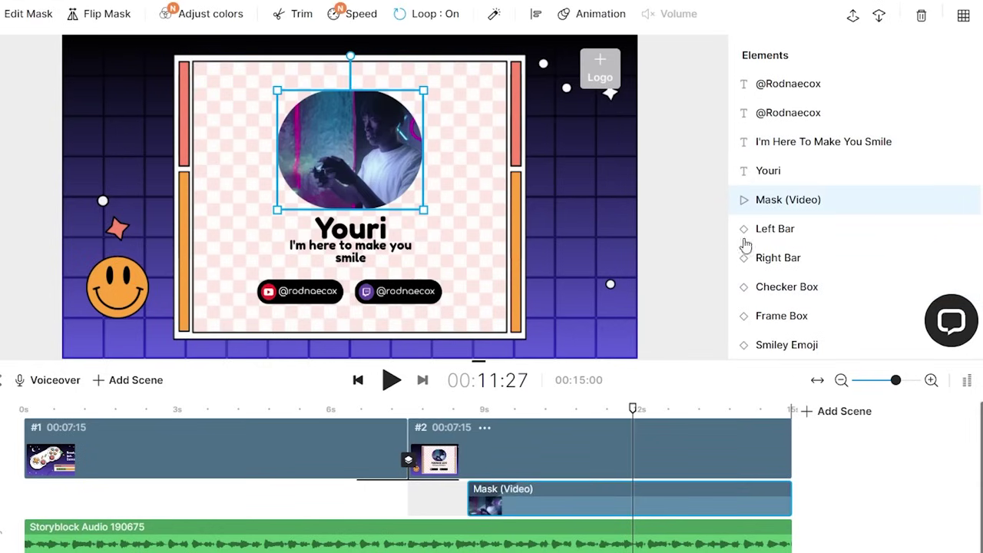
left_click_drag(349, 146, 386, 136)
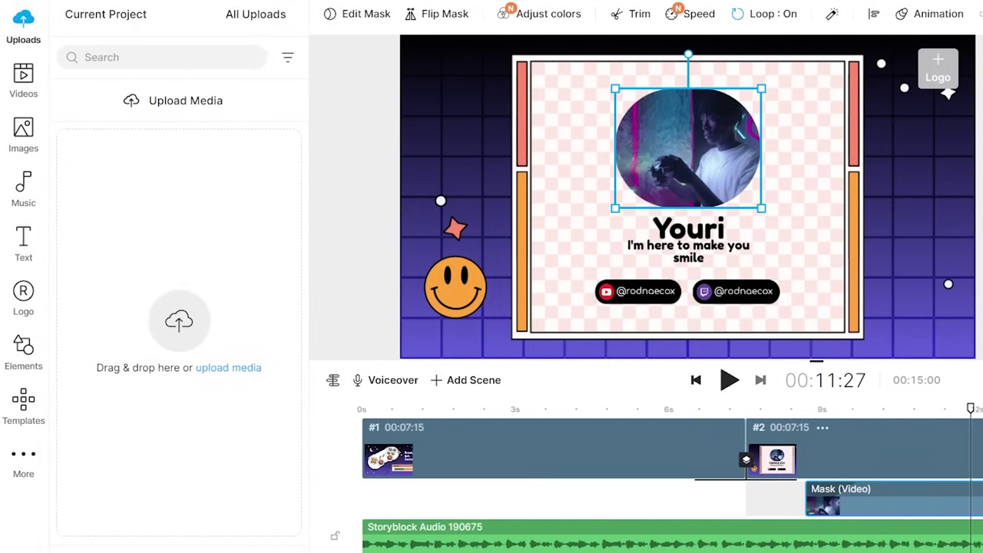
left_click(36, 142)
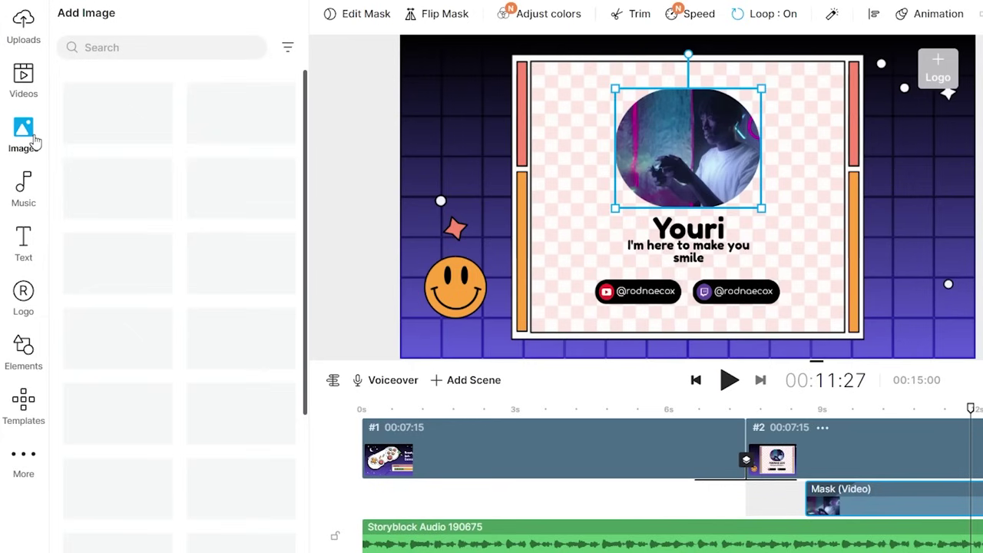
left_click(23, 31)
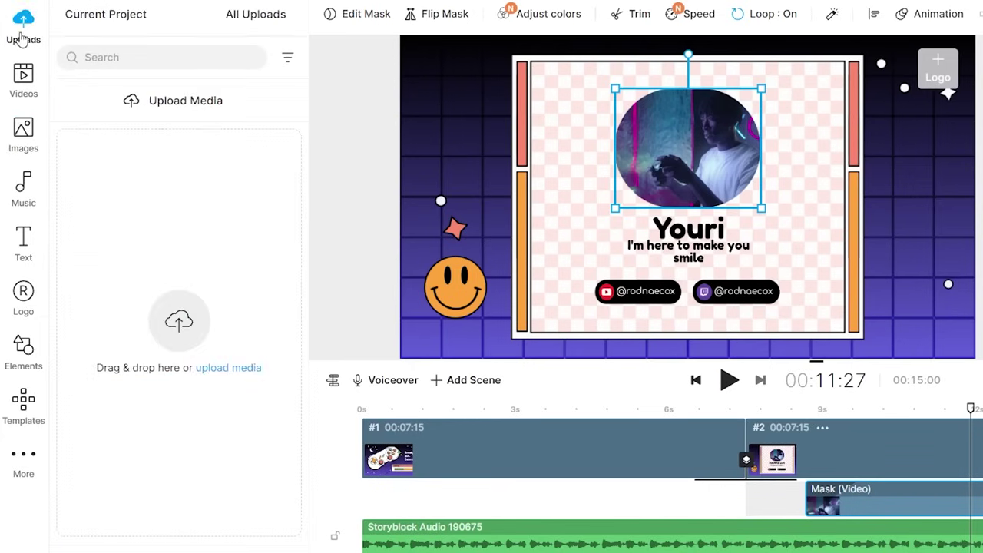
left_click(269, 14)
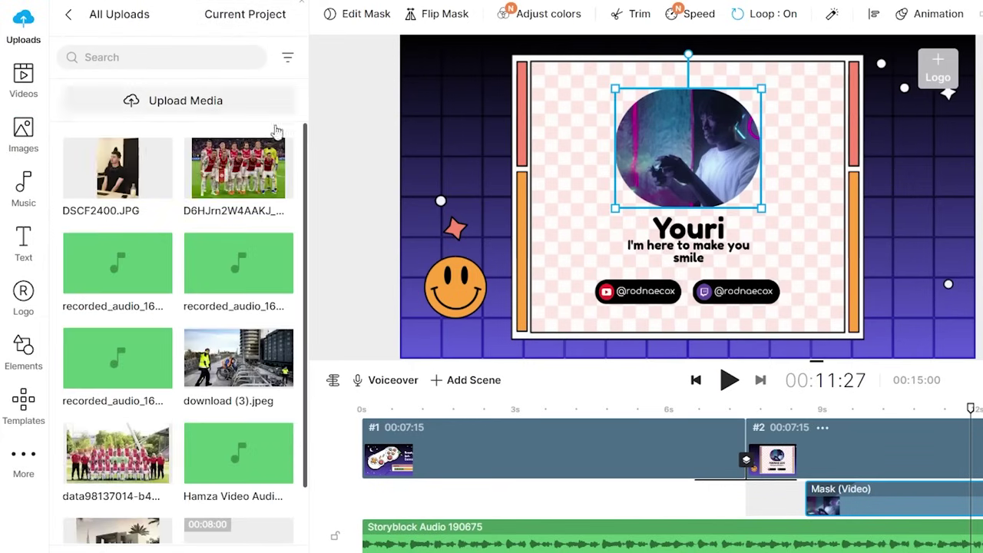
left_click_drag(119, 180, 647, 152)
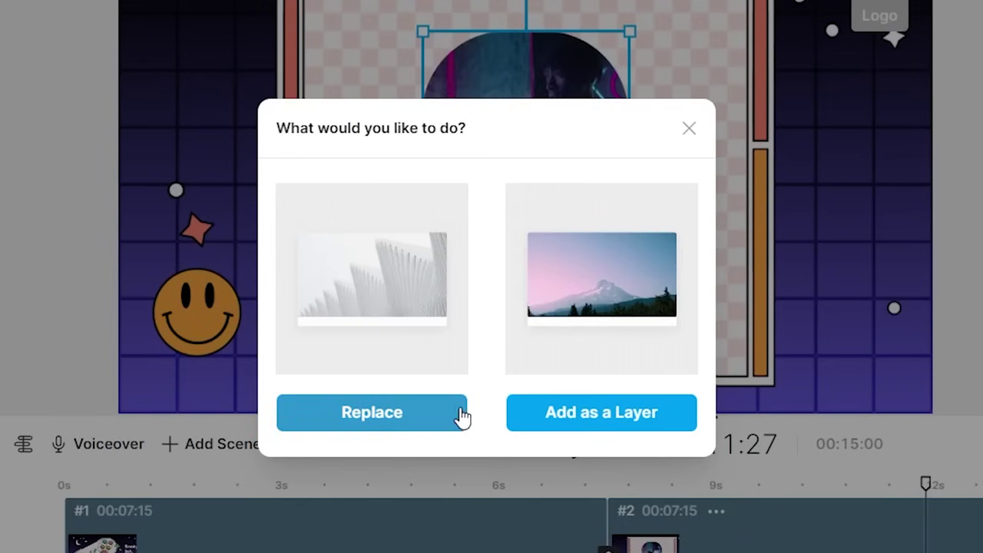
left_click(460, 415)
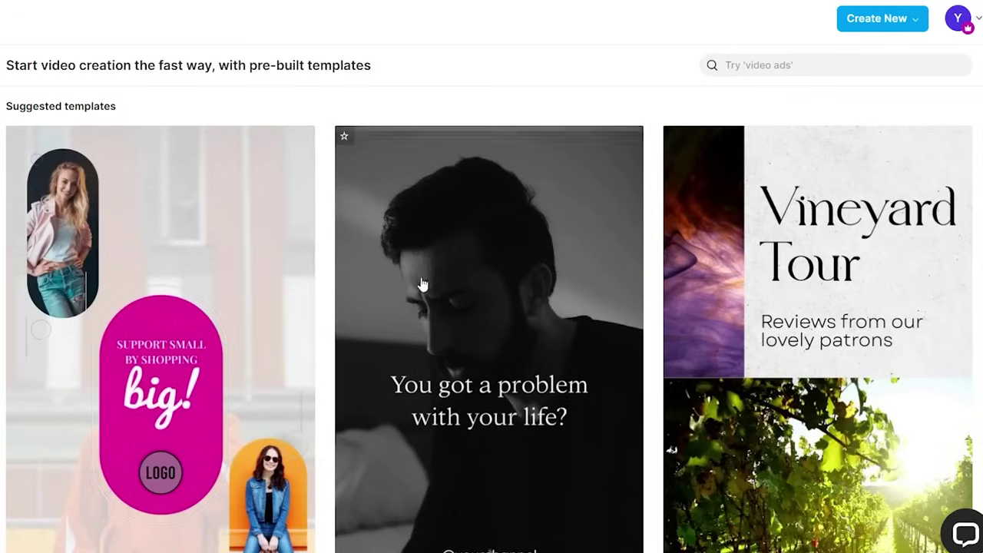
scroll(543, 333, "down", 5)
scroll(544, 332, "down", 10)
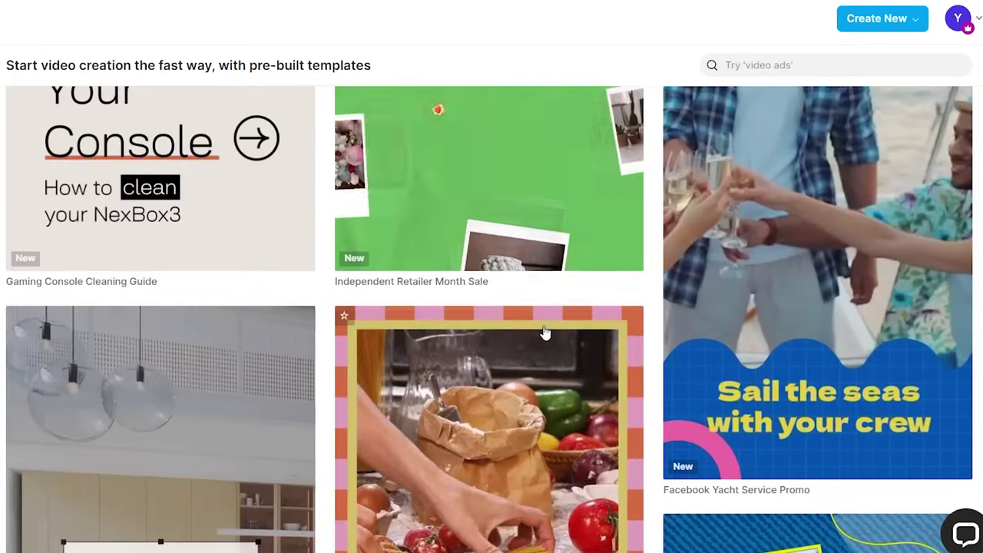
scroll(543, 332, "down", 10)
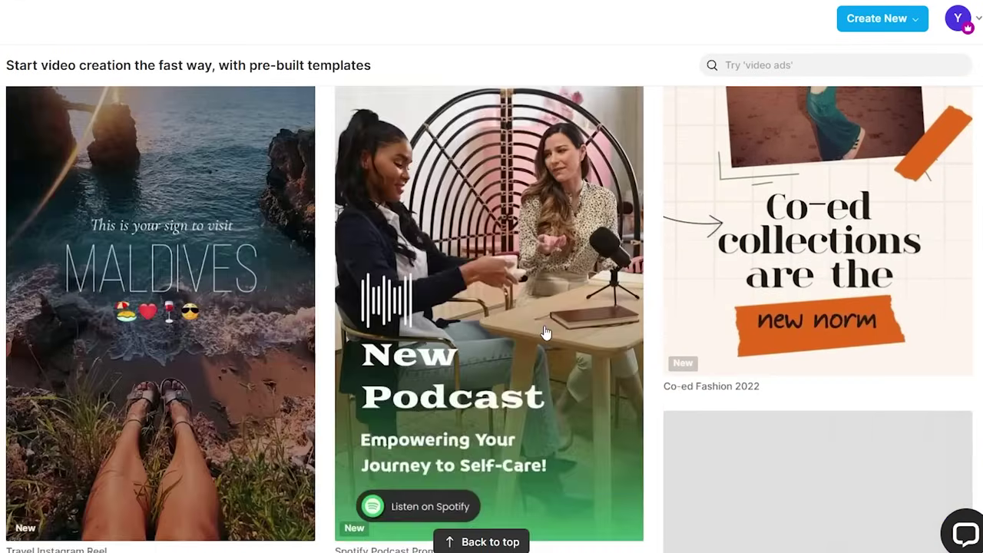
scroll(543, 330, "down", 5)
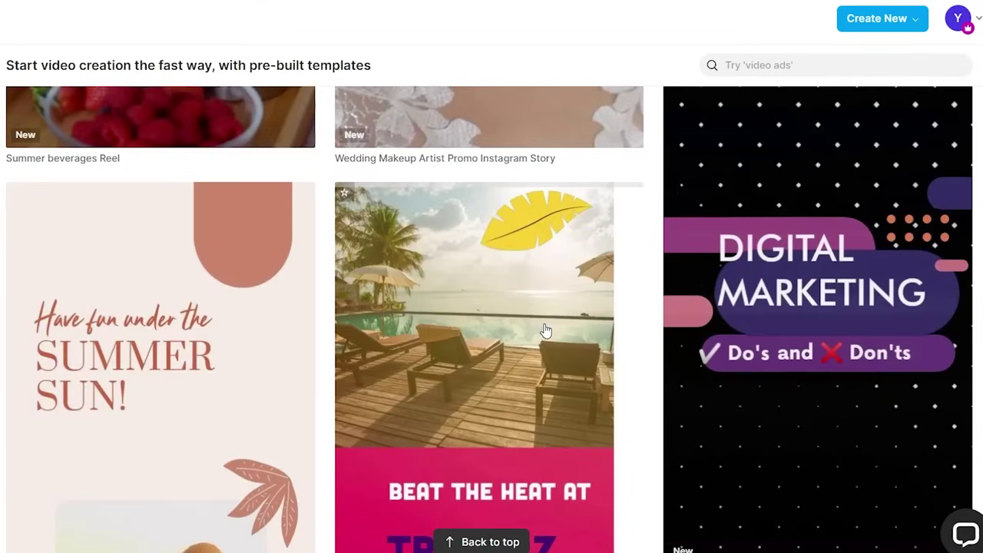